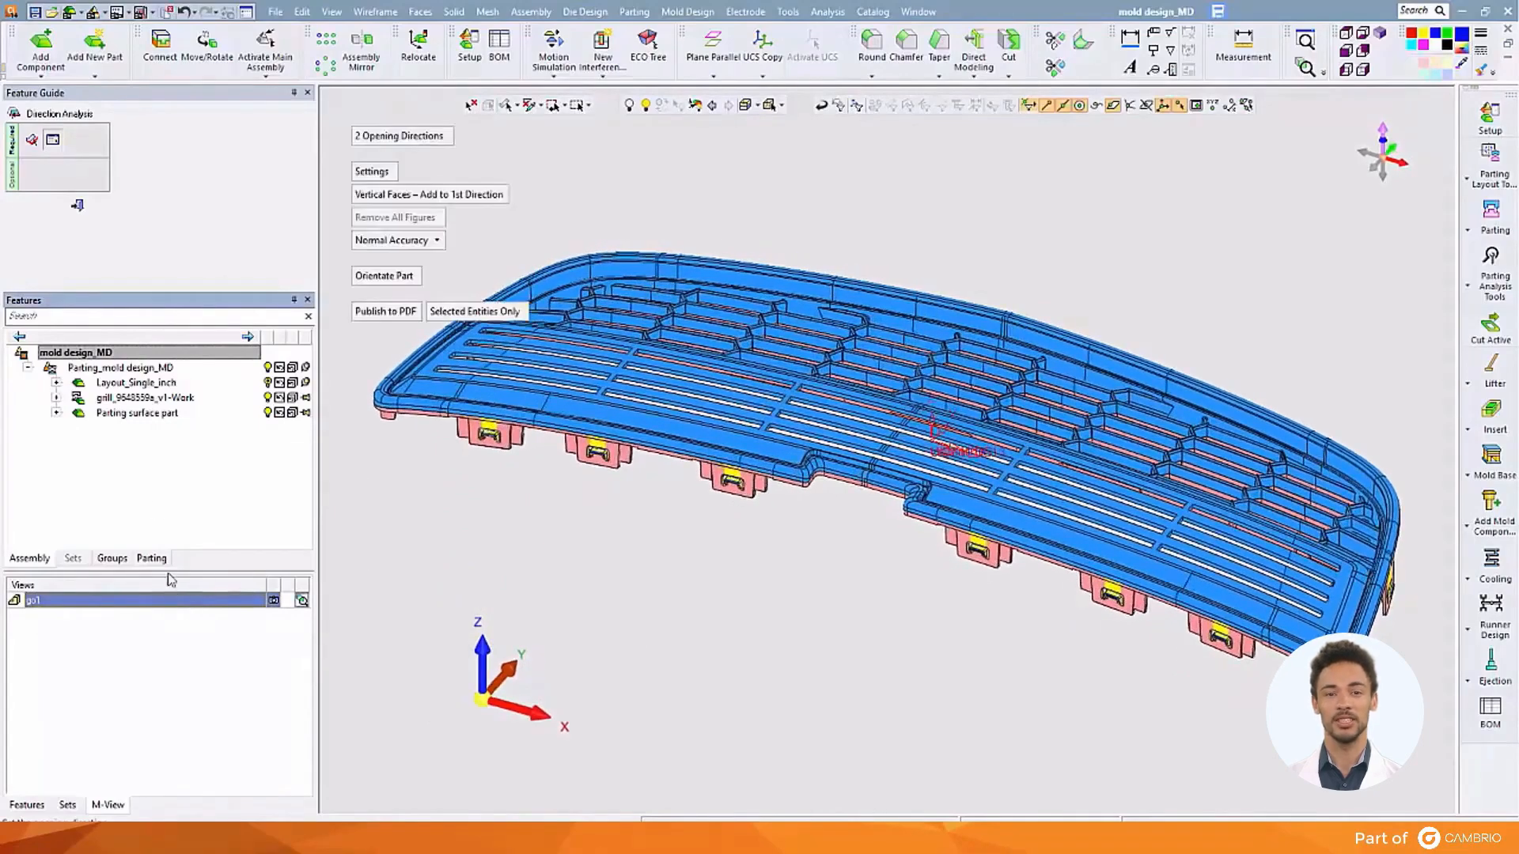
Exit Direction Analysis from the Feature Guide, removing the grill's direction colouring
left_click(79, 207)
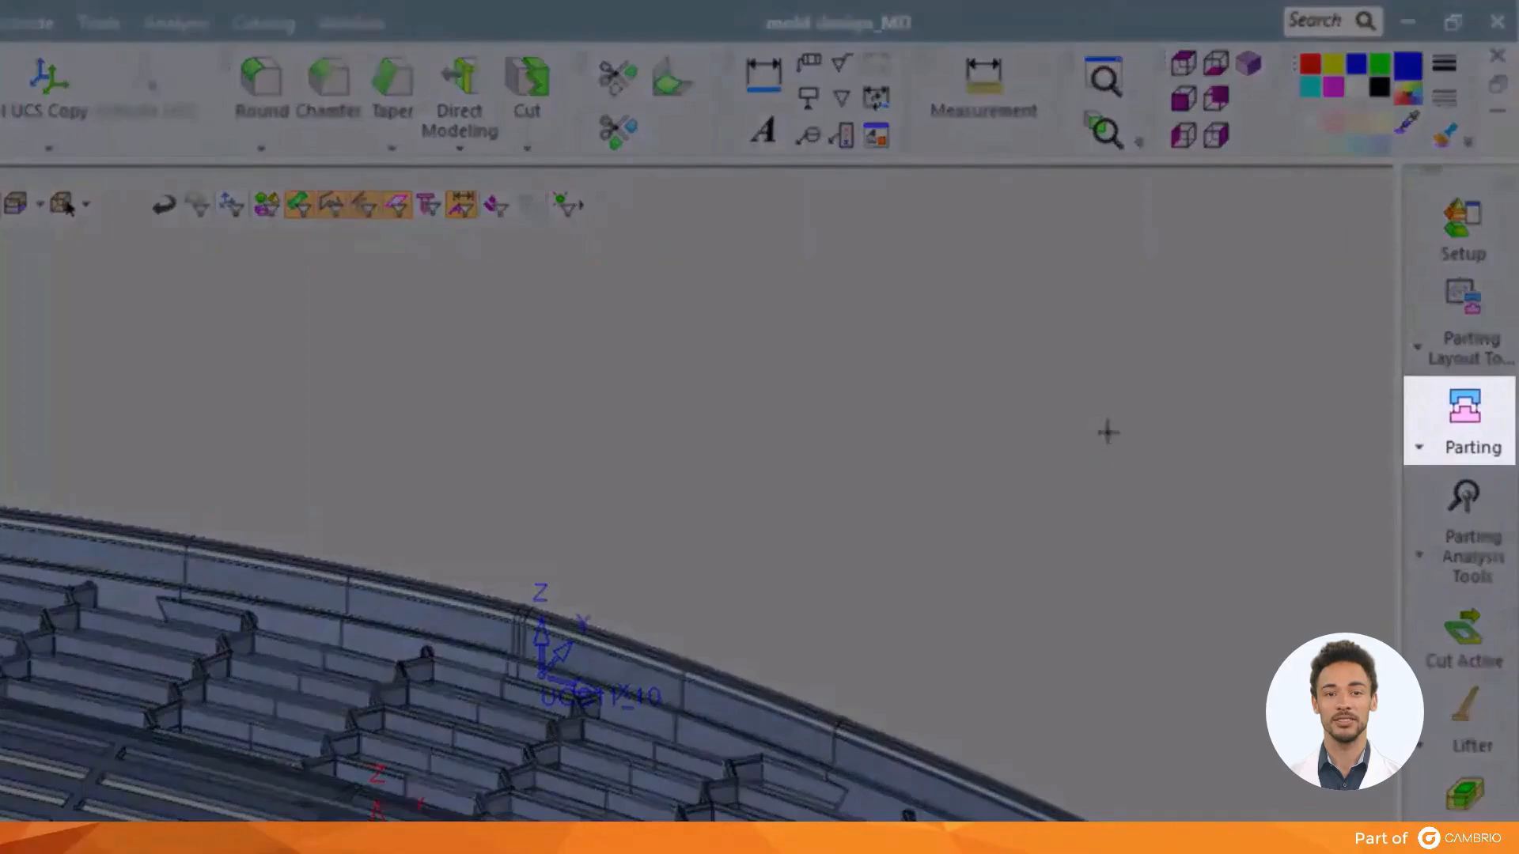
In QuickSplit, create a Cavity direction from a grill face, analyse it, and accept Cavity-01
left_click(1442, 435)
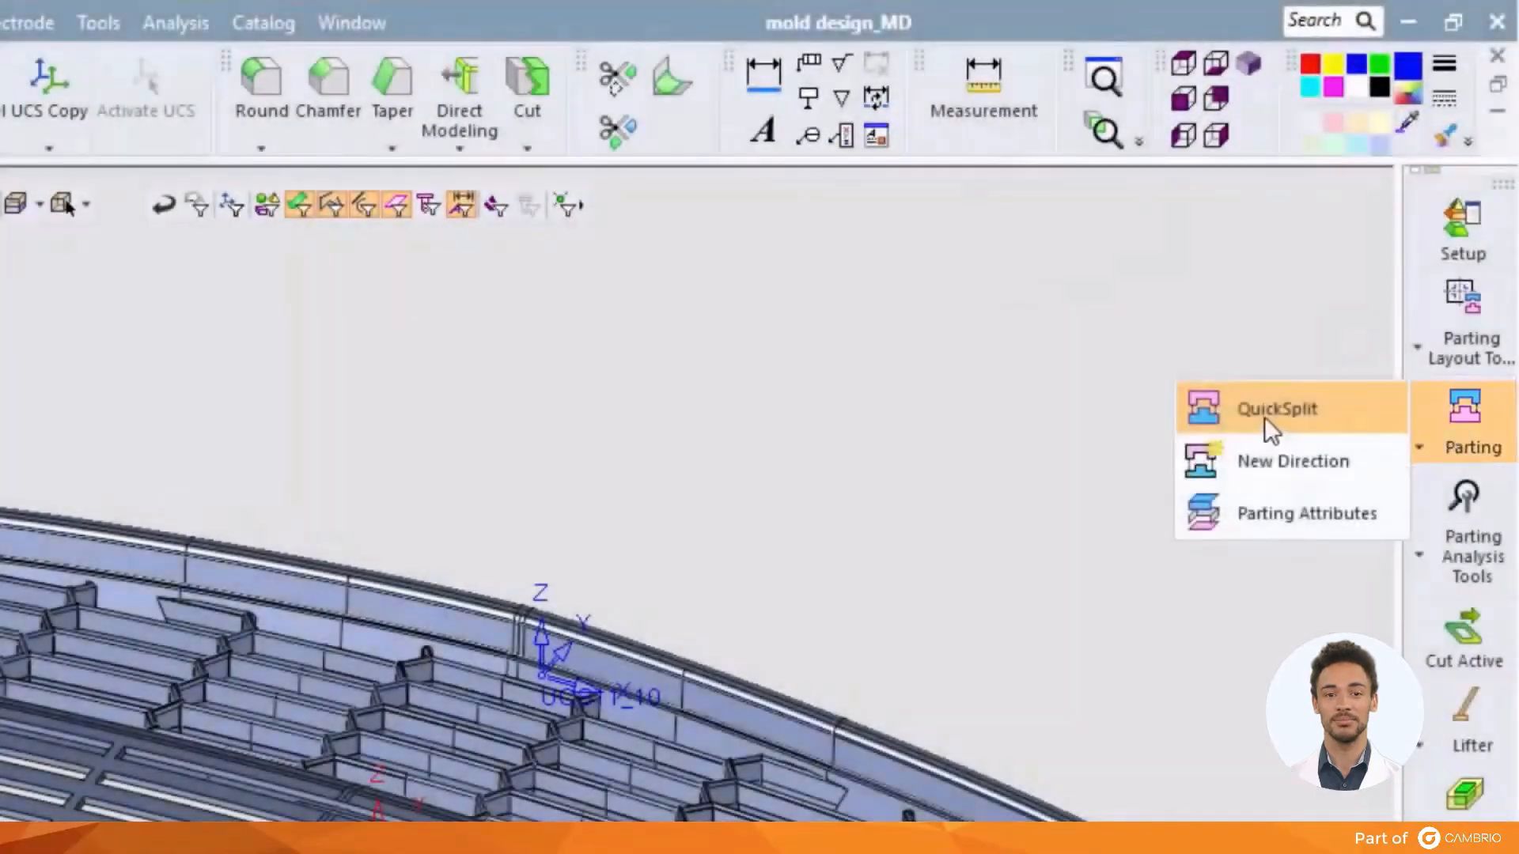
left_click(1266, 414)
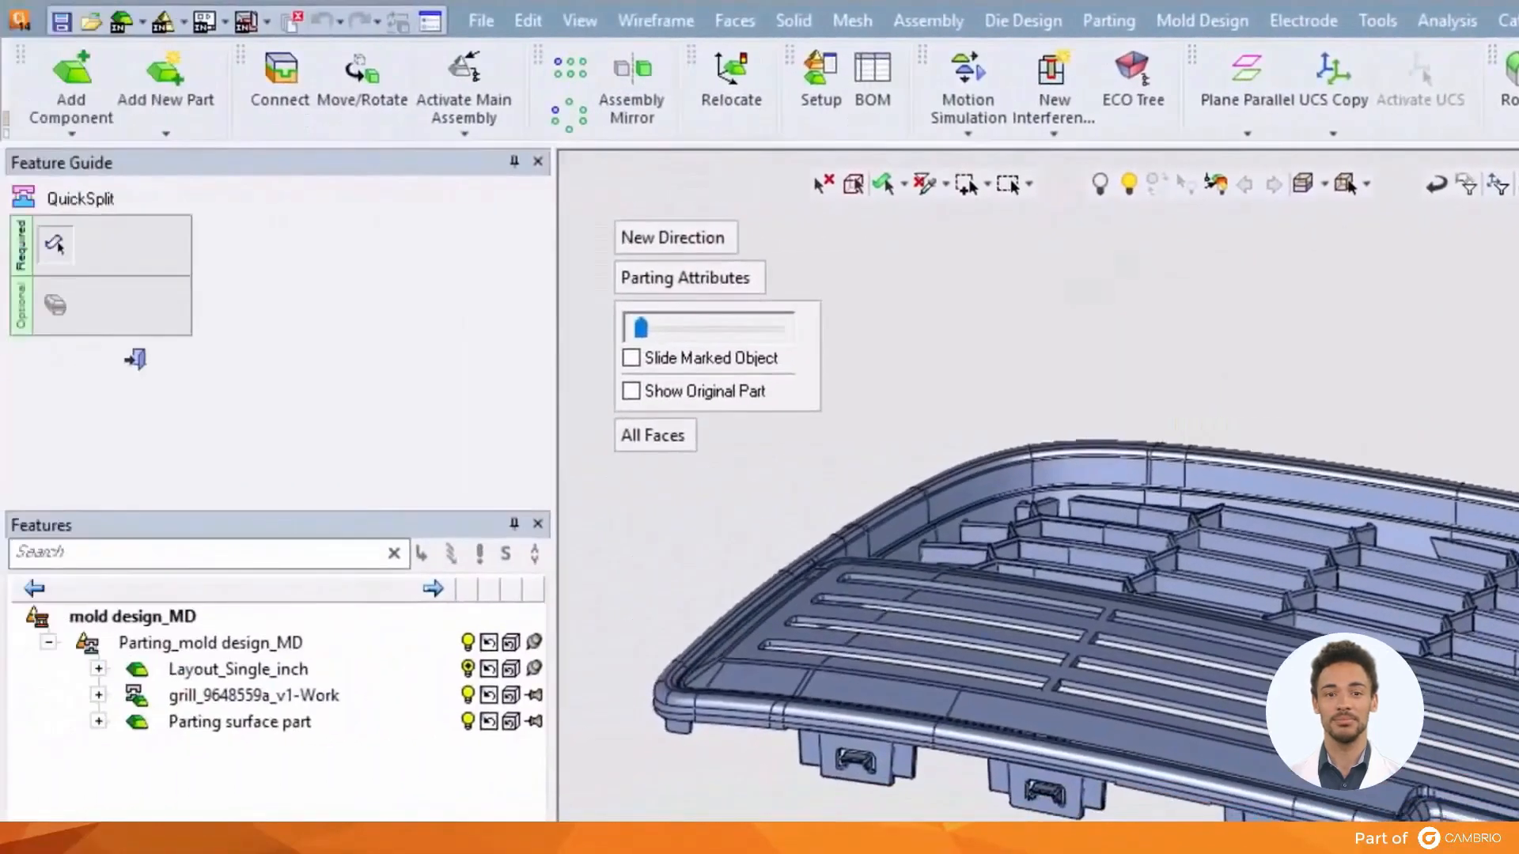
left_click(728, 241)
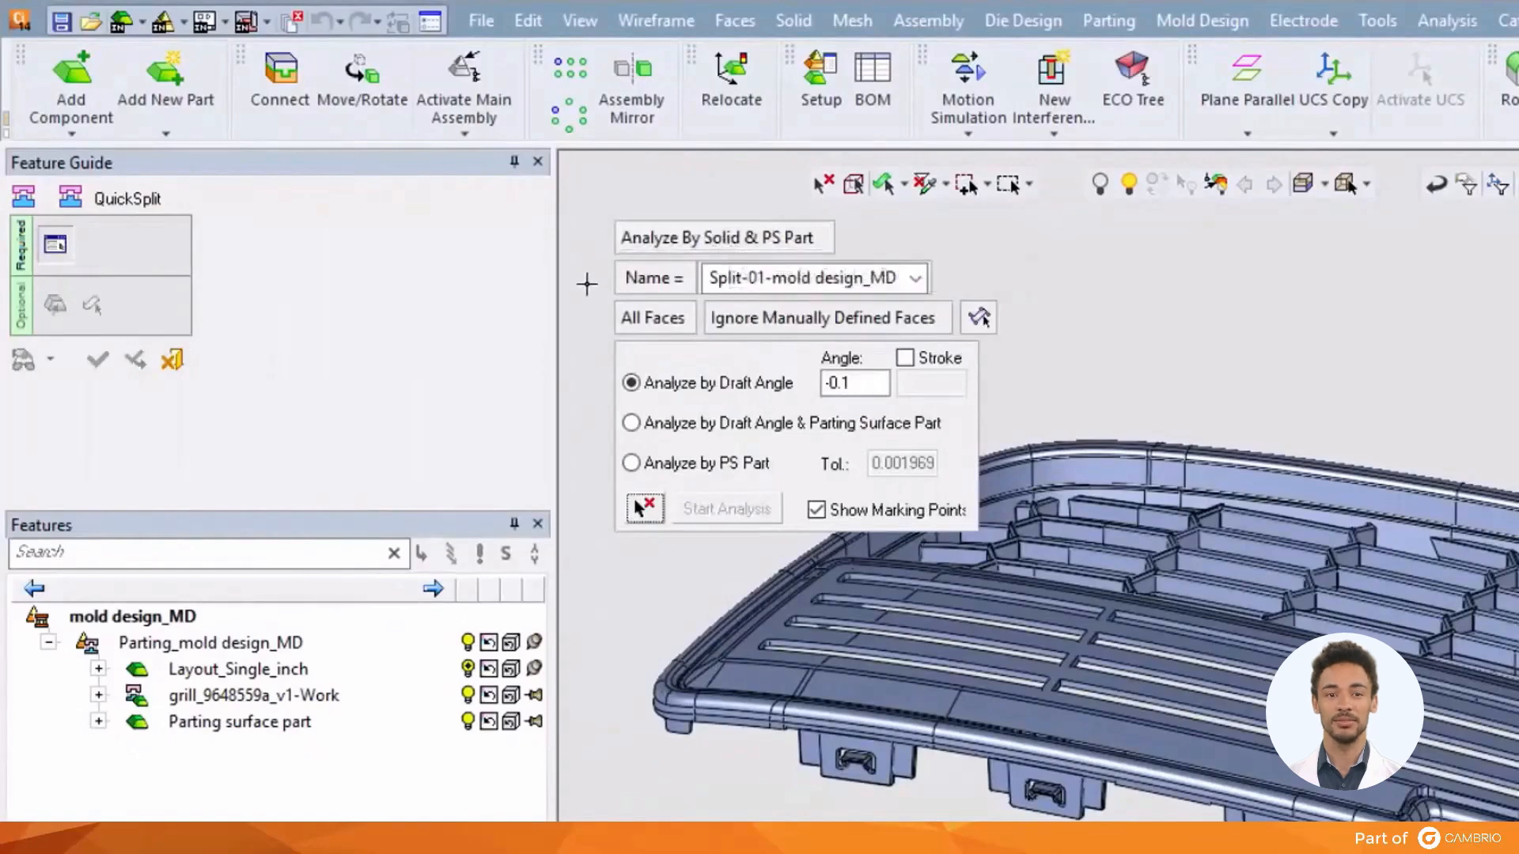
left_click(916, 279)
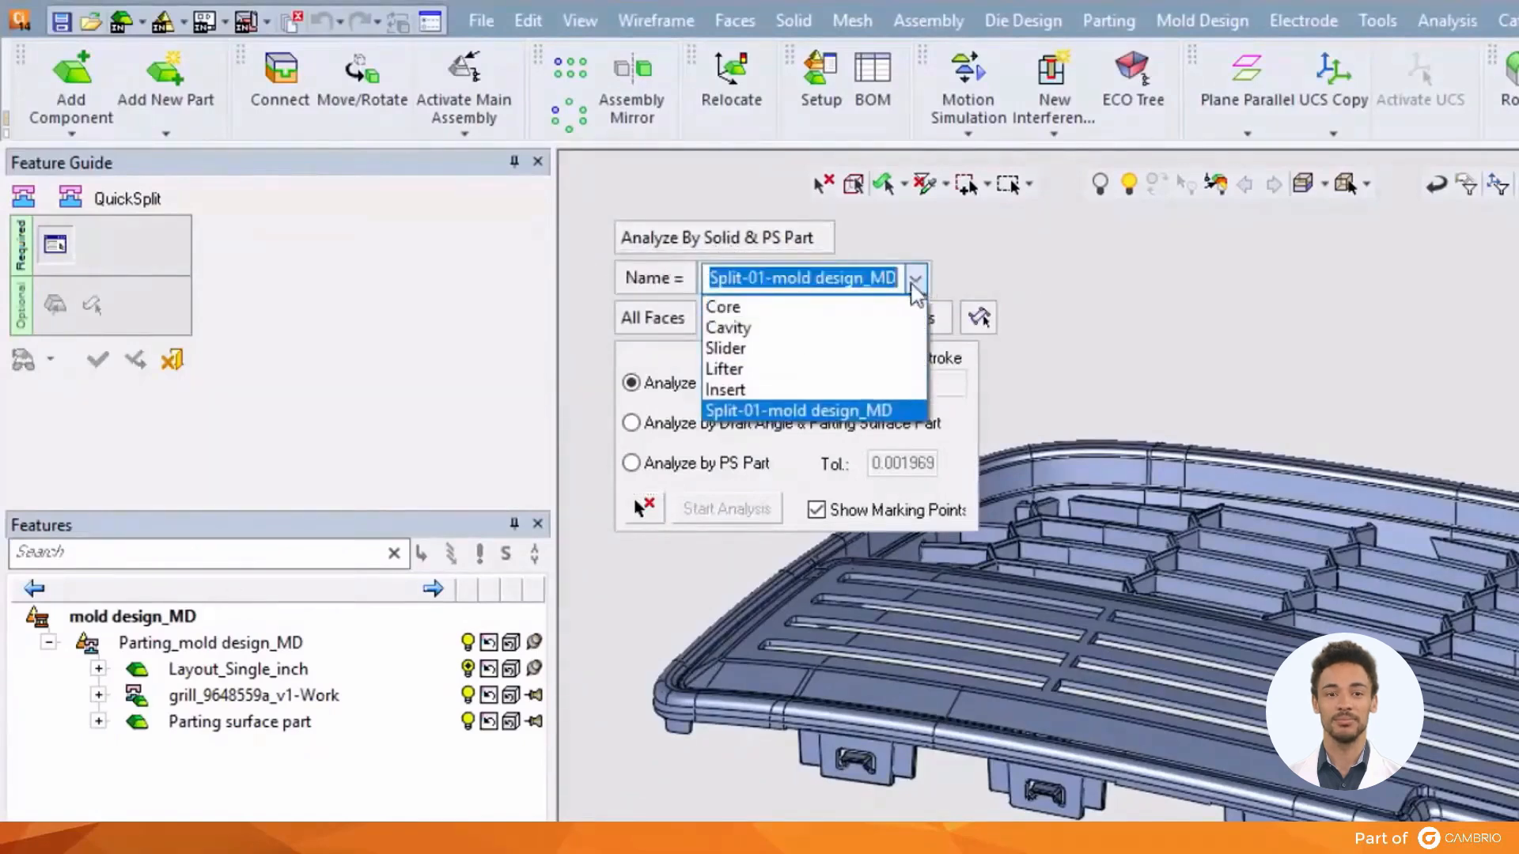
left_click(848, 326)
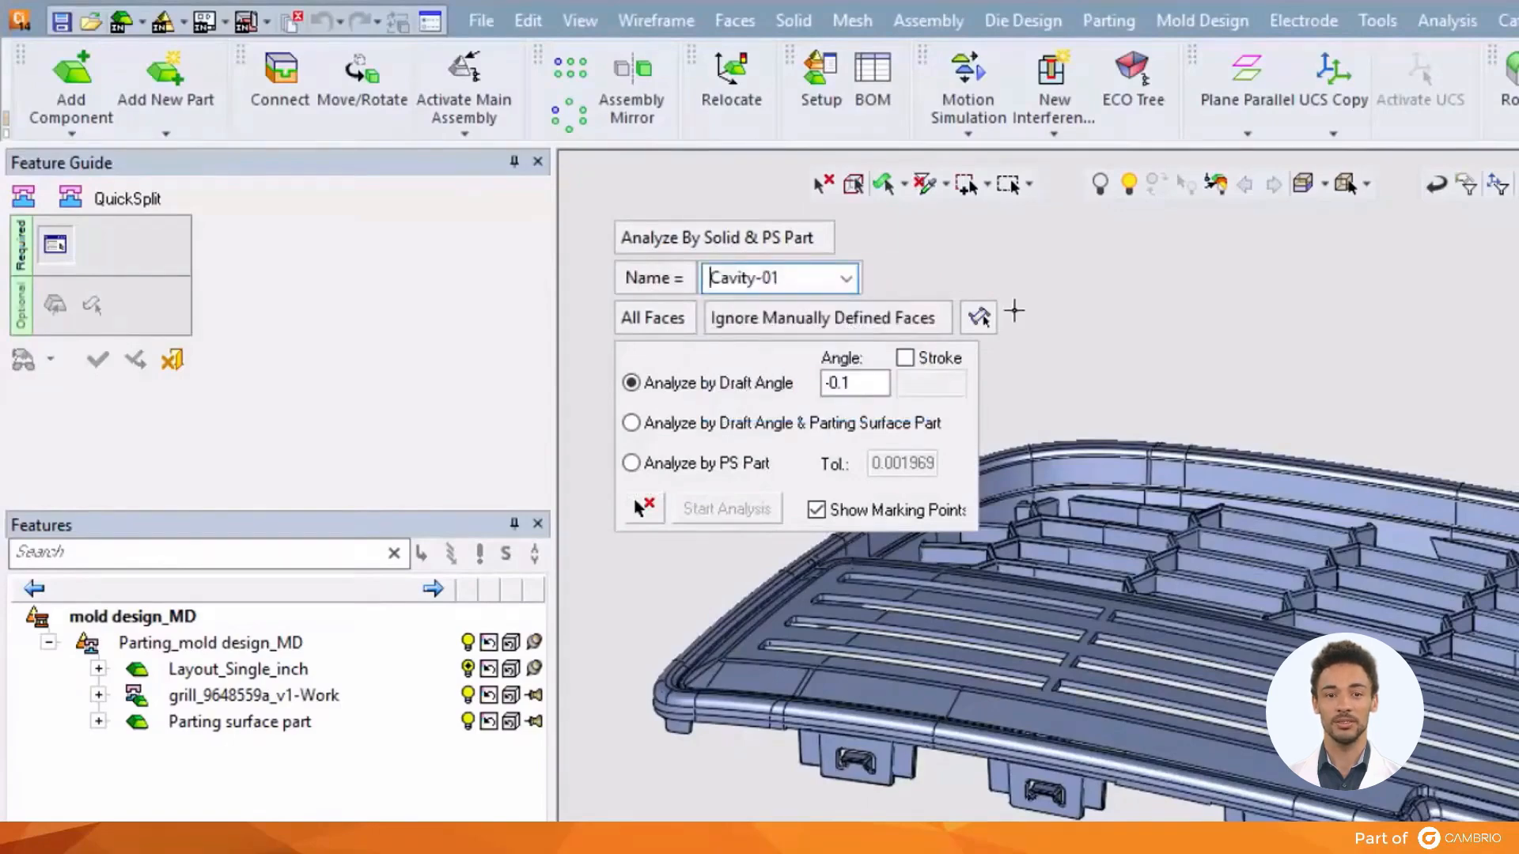
left_click(810, 601)
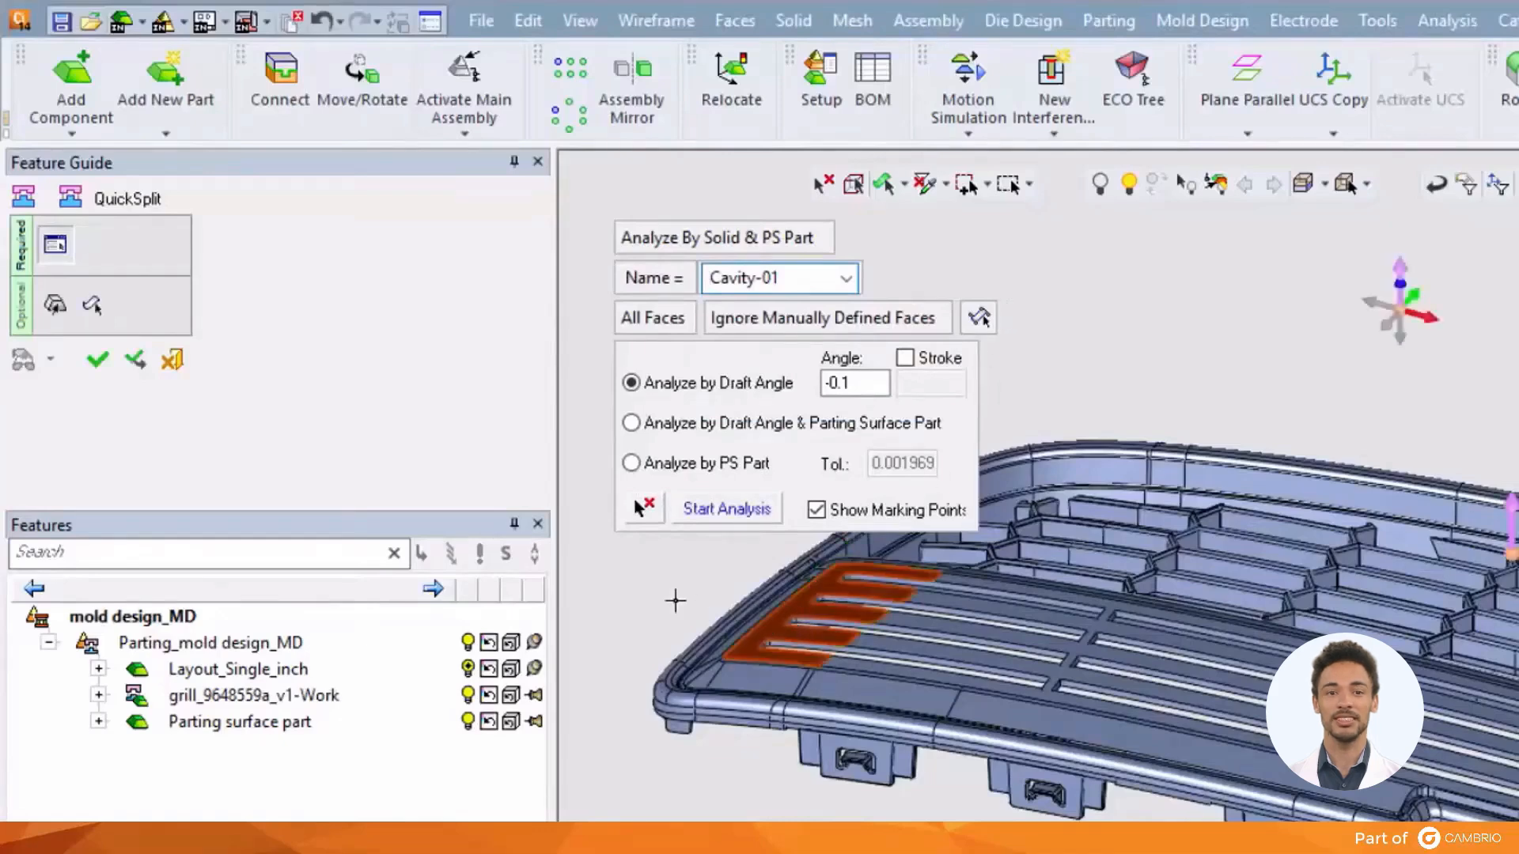
left_click(727, 509)
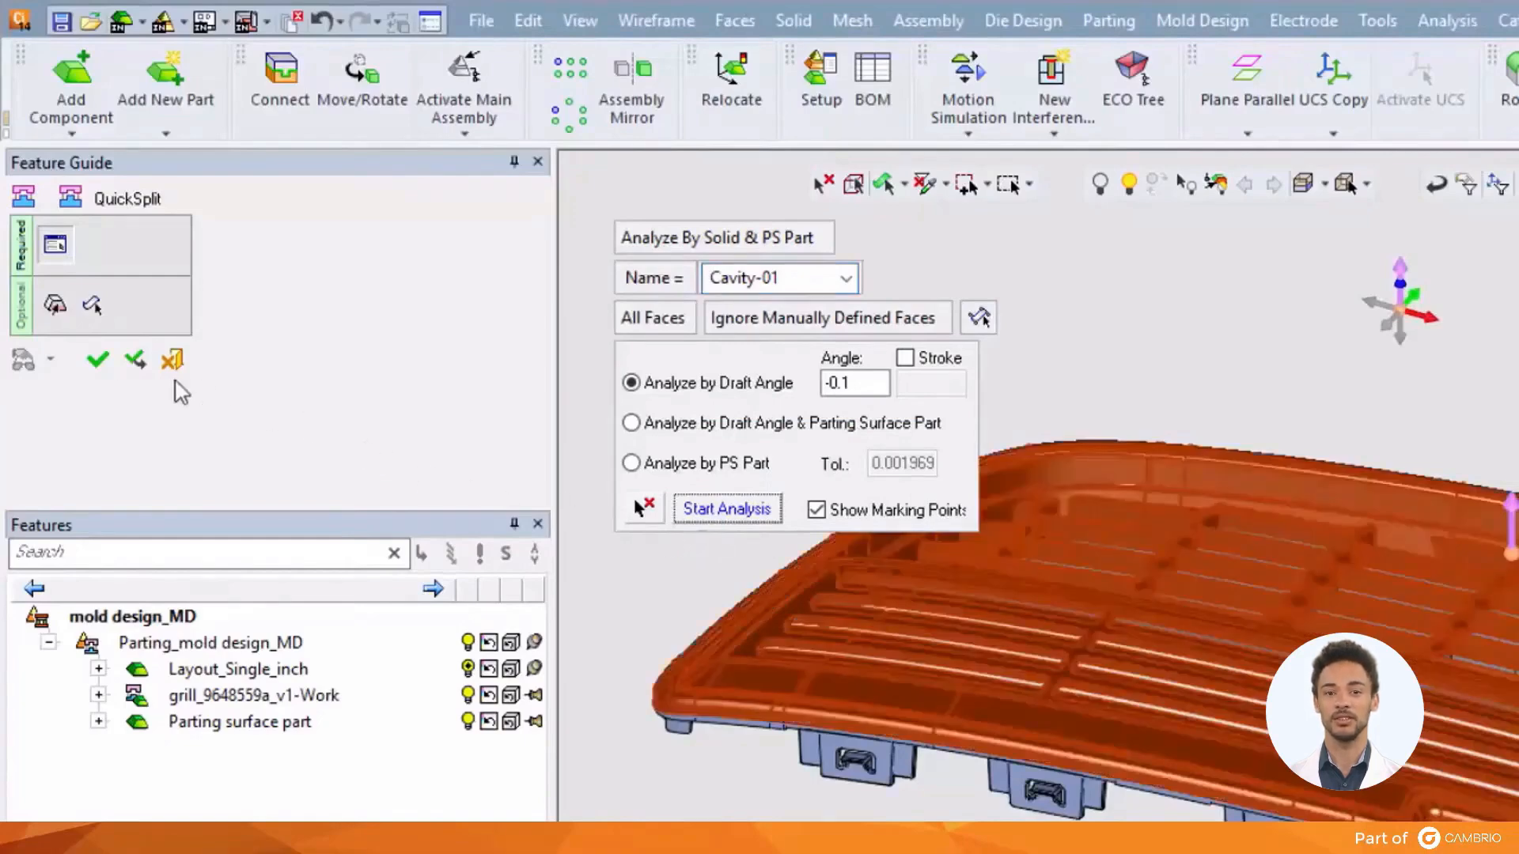
left_click(135, 361)
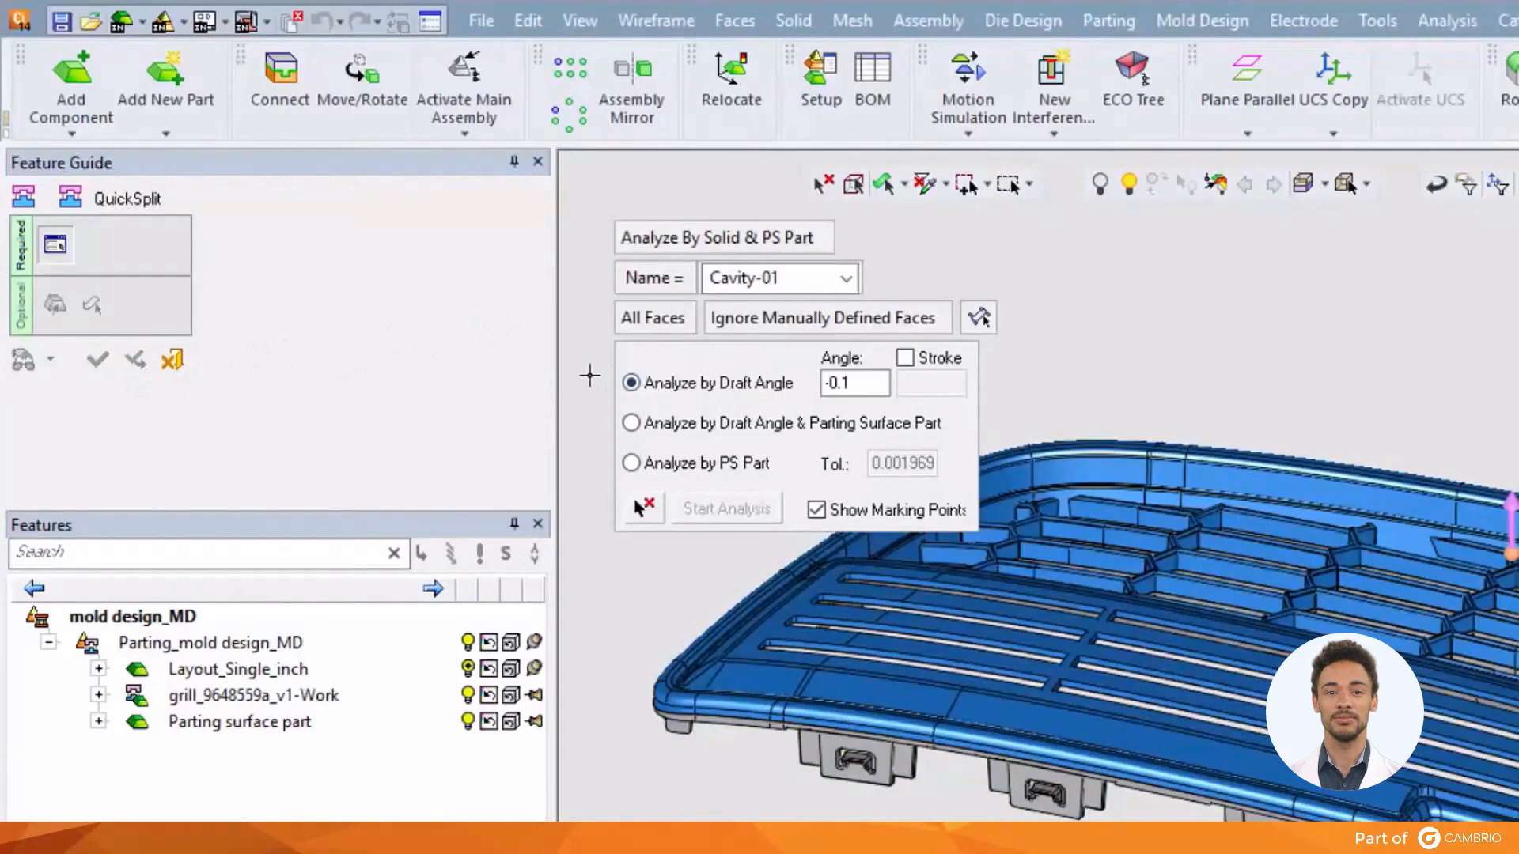
left_click(172, 360)
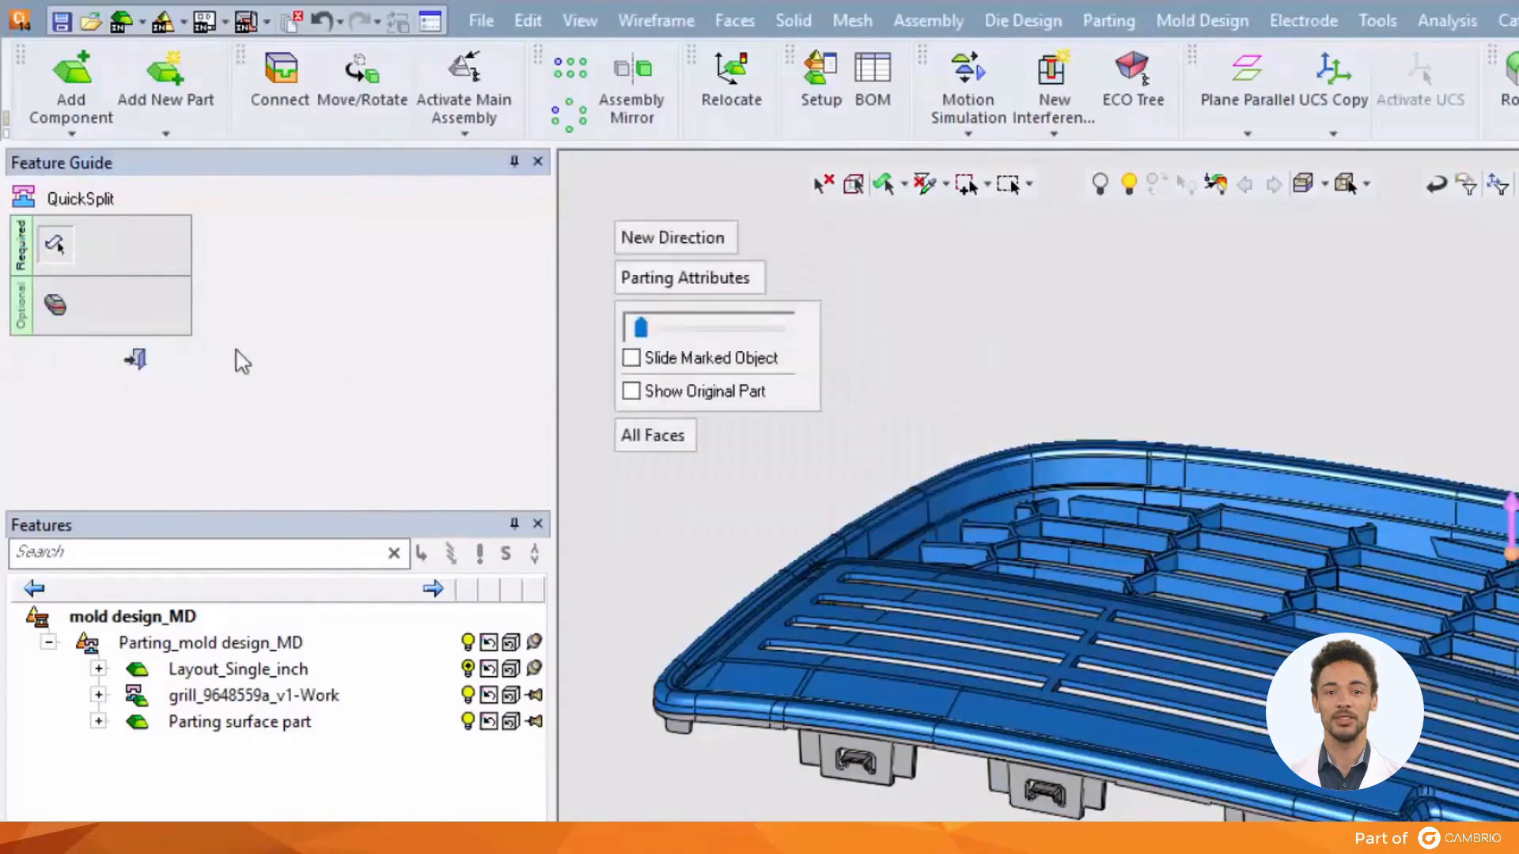
left_click_drag(641, 327, 617, 348)
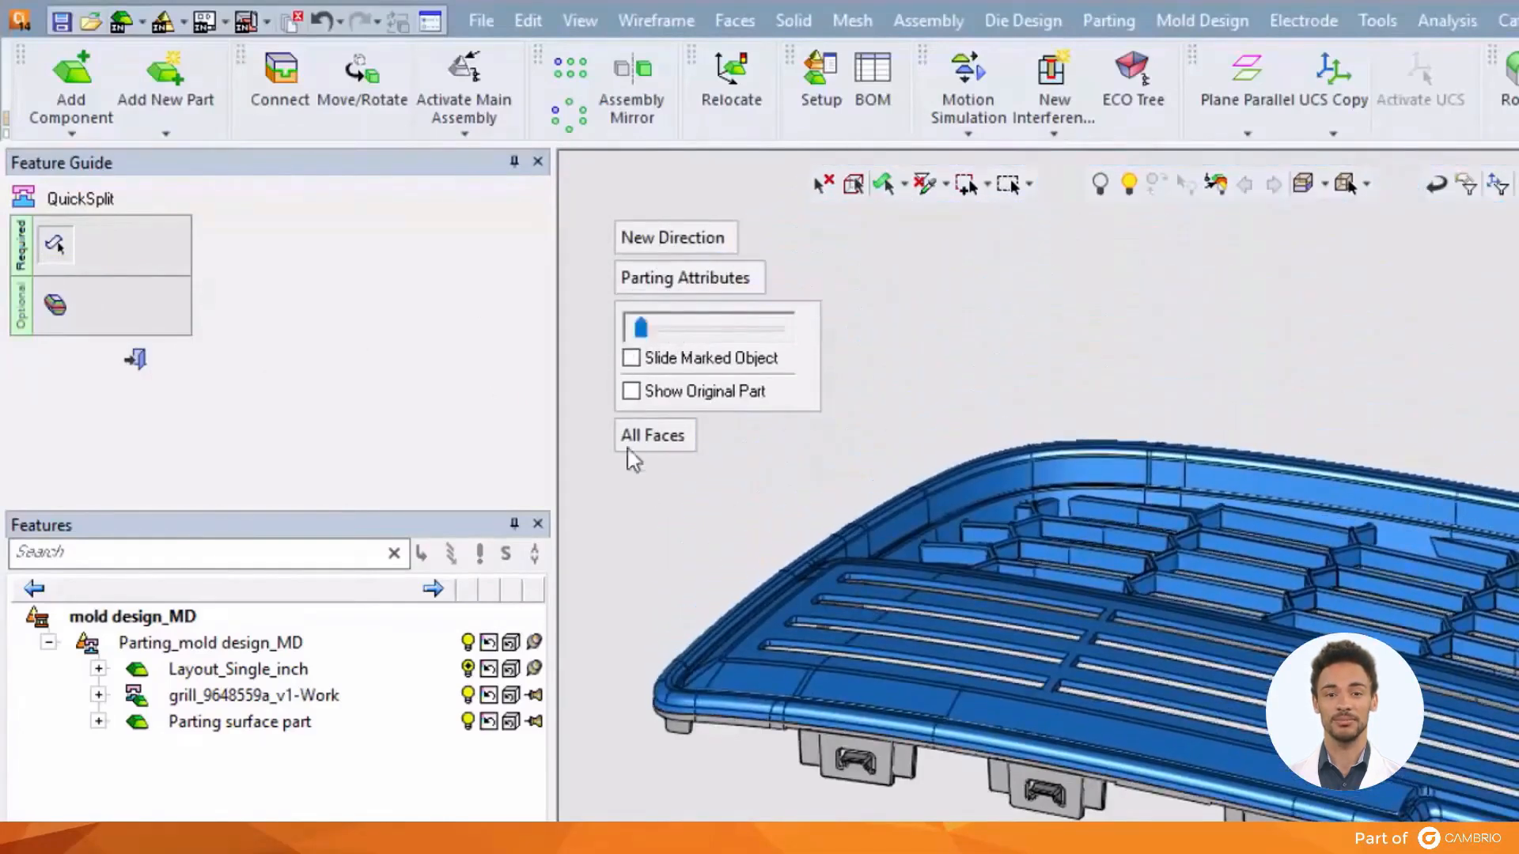
right_click_drag(1503, 712, 1425, 237, "ctrl")
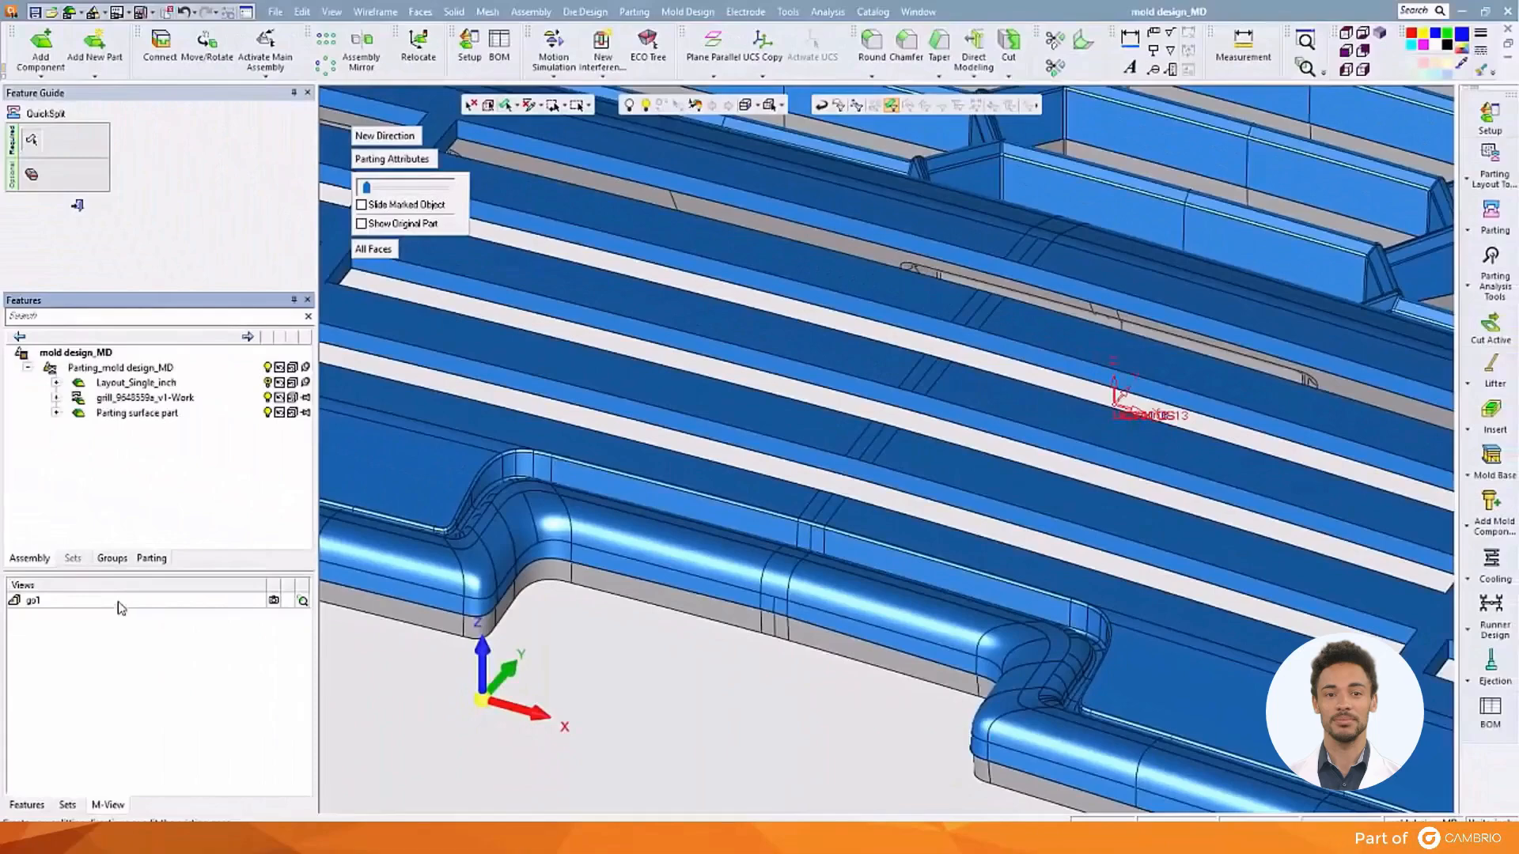
double_click(120, 608)
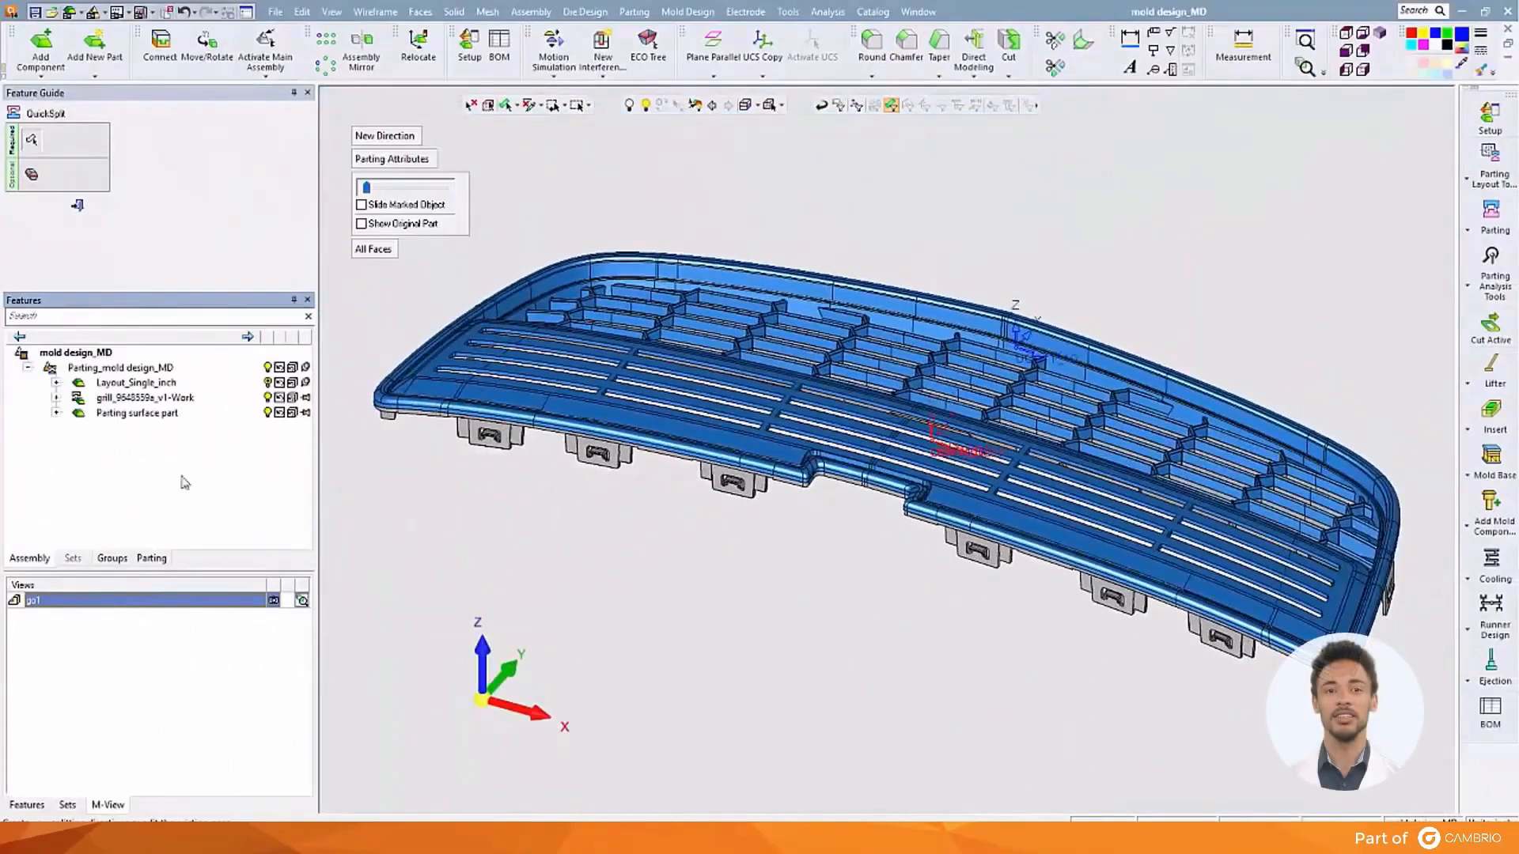
Add a Core direction that ignores assigned faces, pick the central bar faces, and analyse
left_click(360, 138)
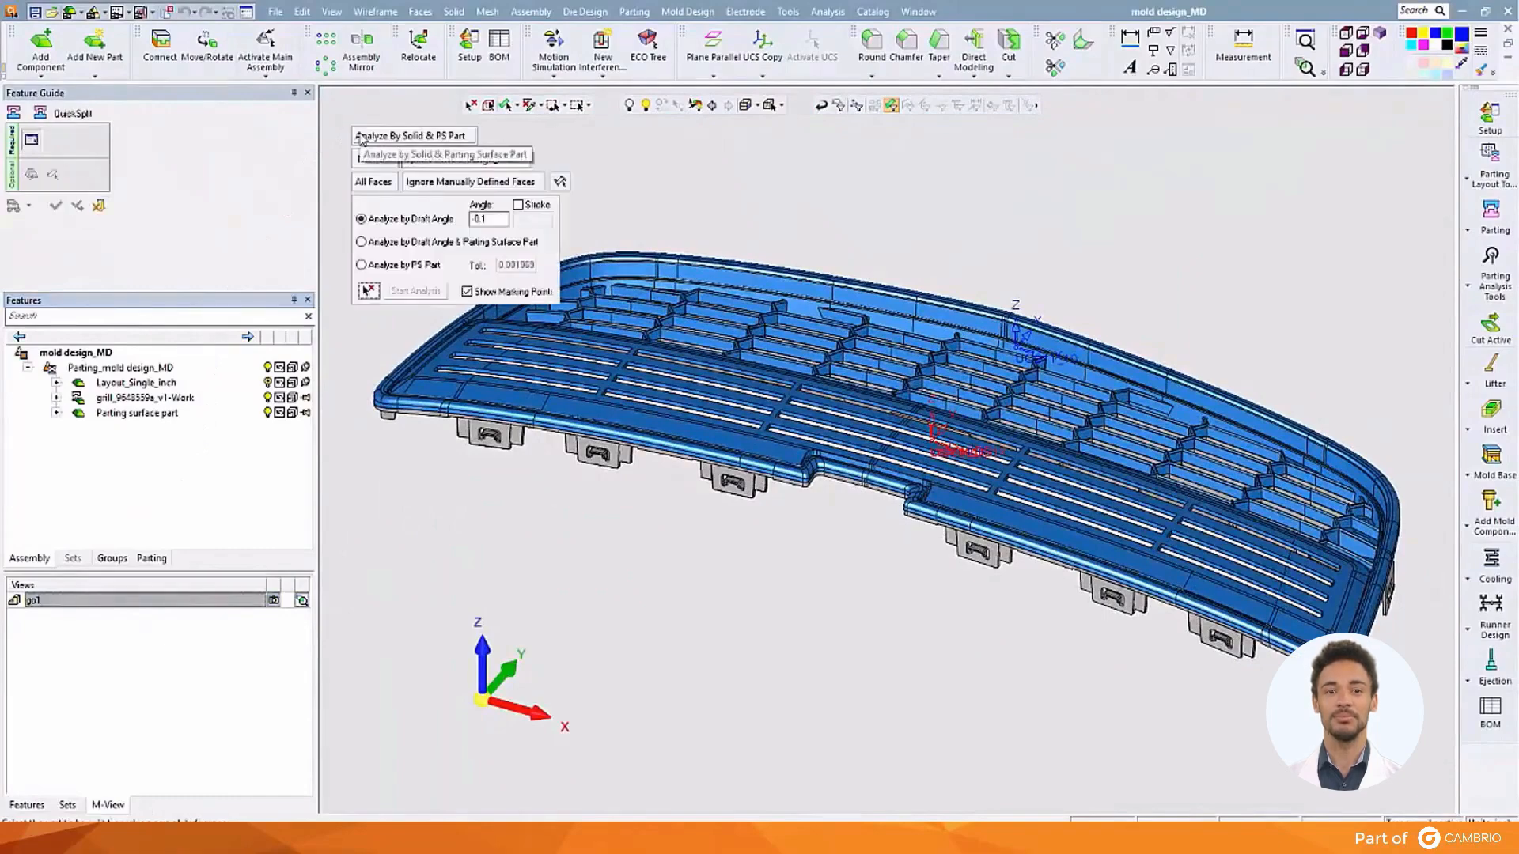
left_click(523, 159)
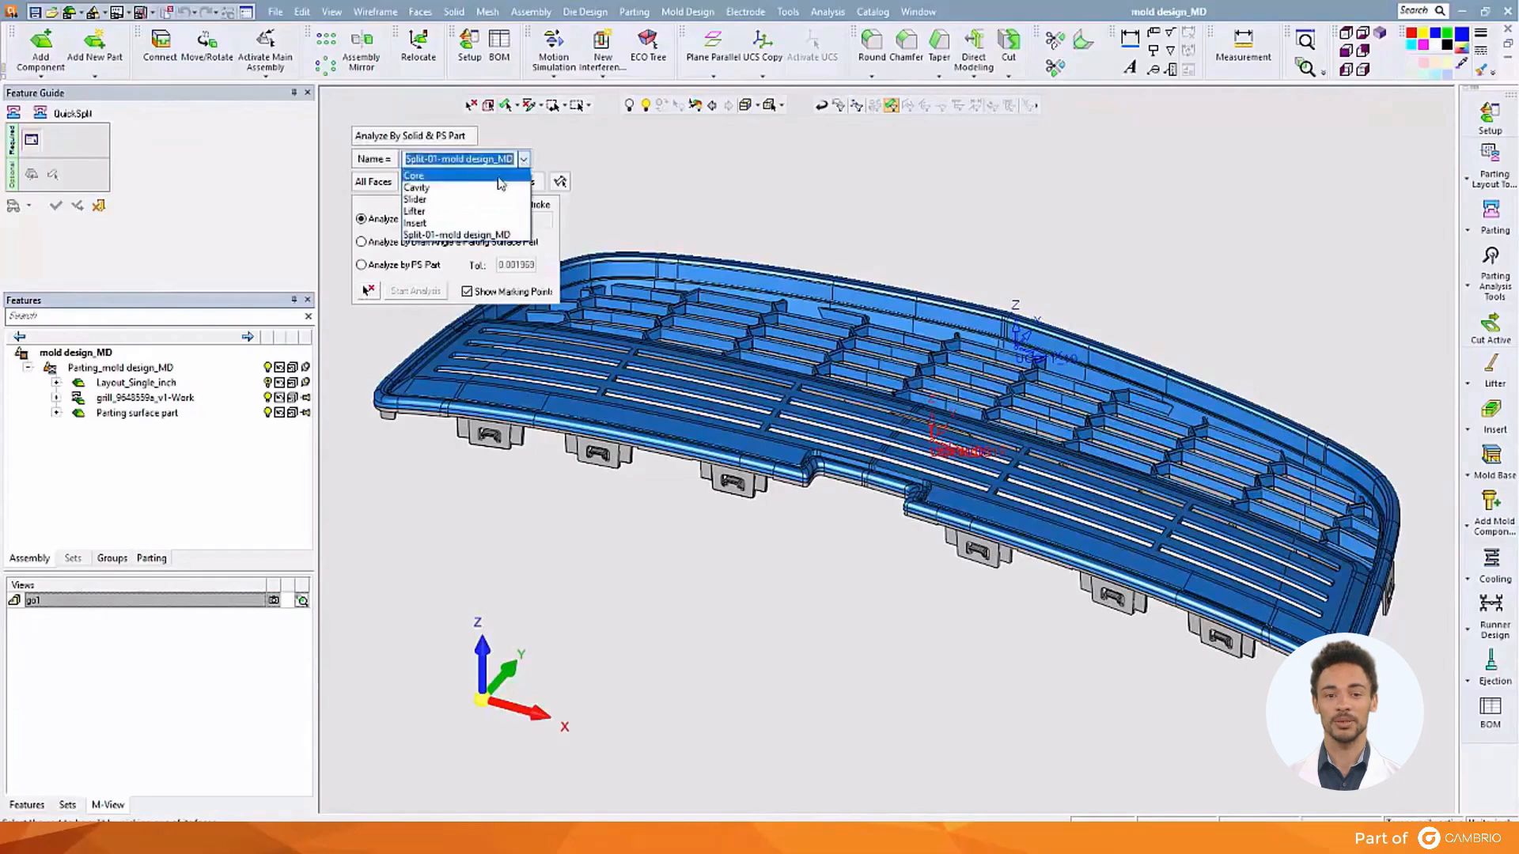
left_click(501, 176)
left_click(379, 186)
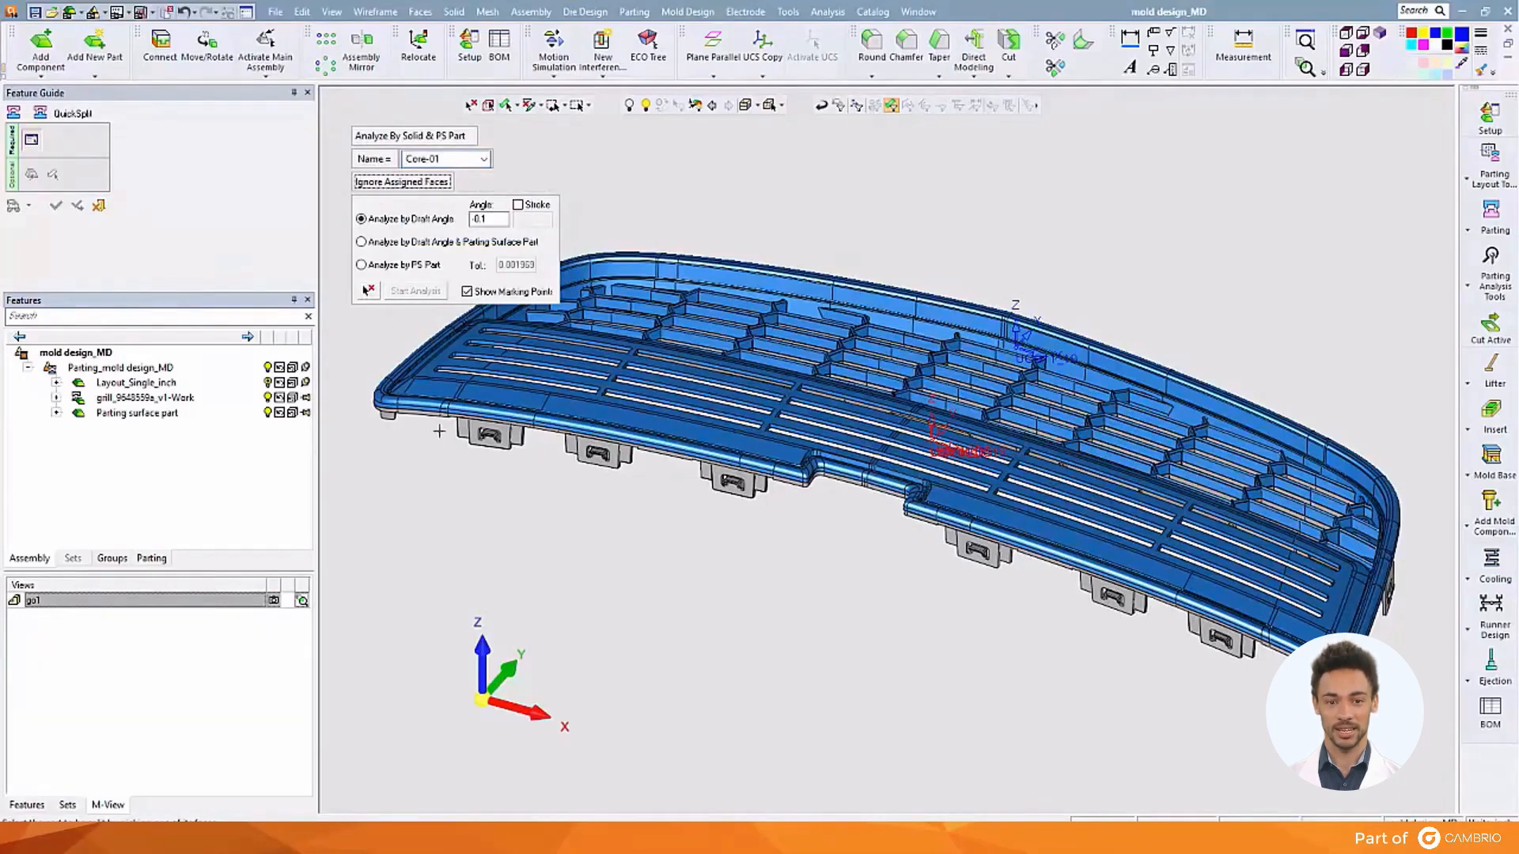
middle_click_drag(606, 566, 630, 413)
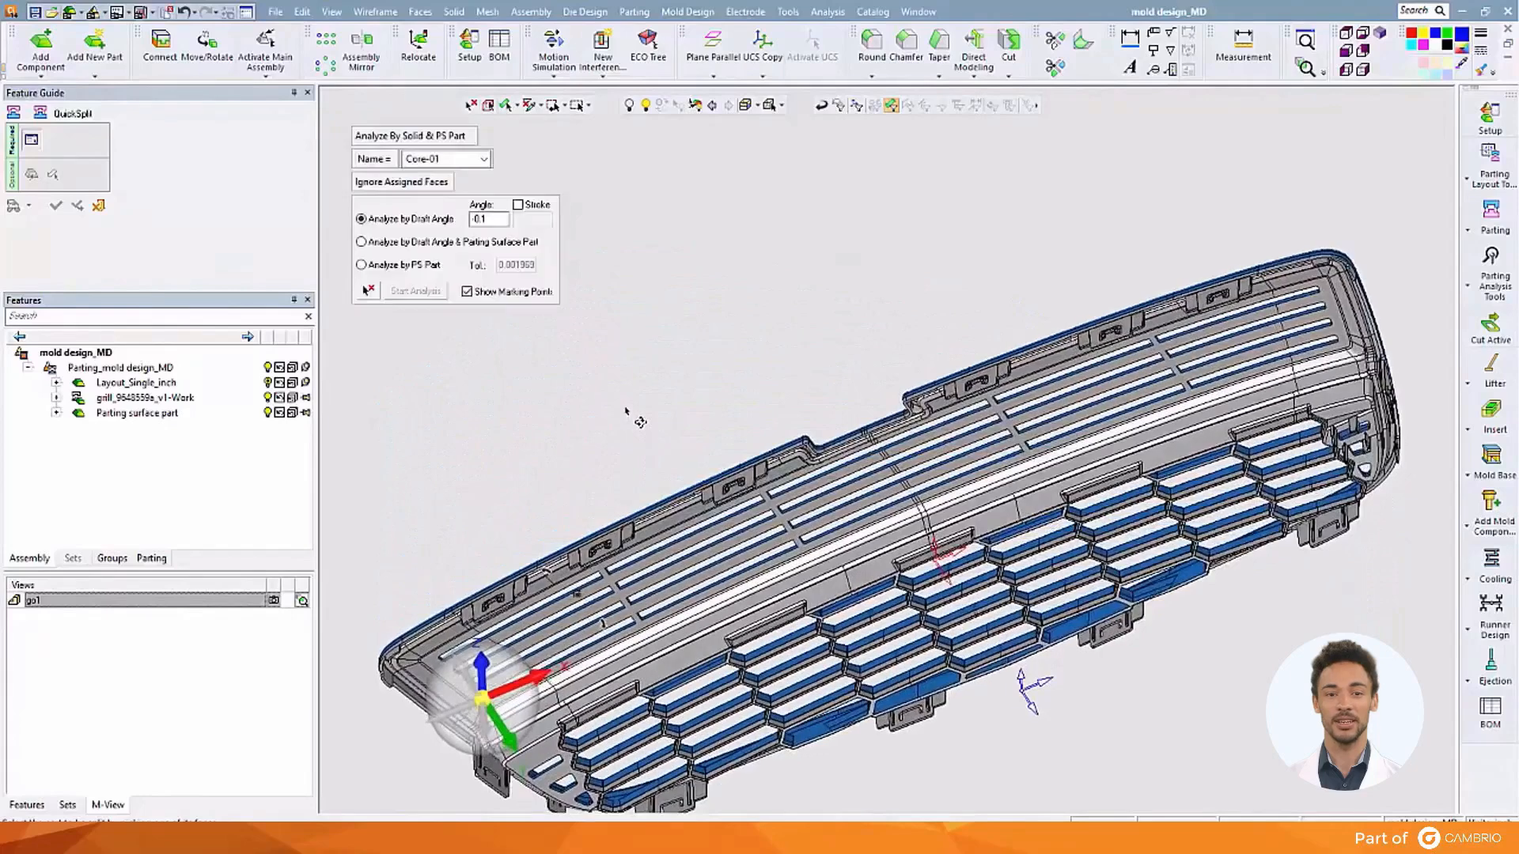
left_click(762, 506)
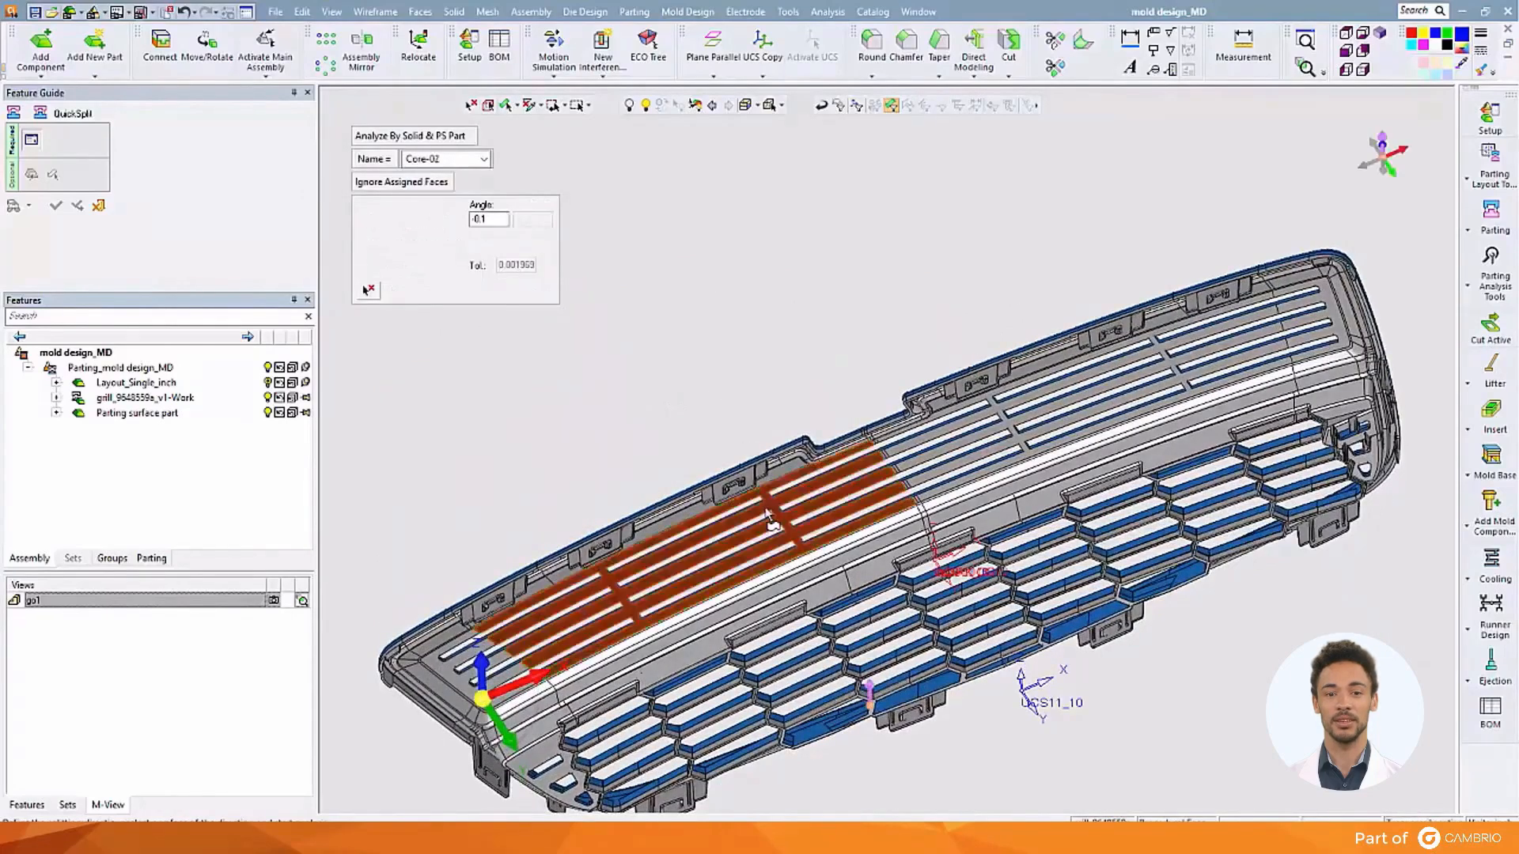
mouse_move(1393, 197)
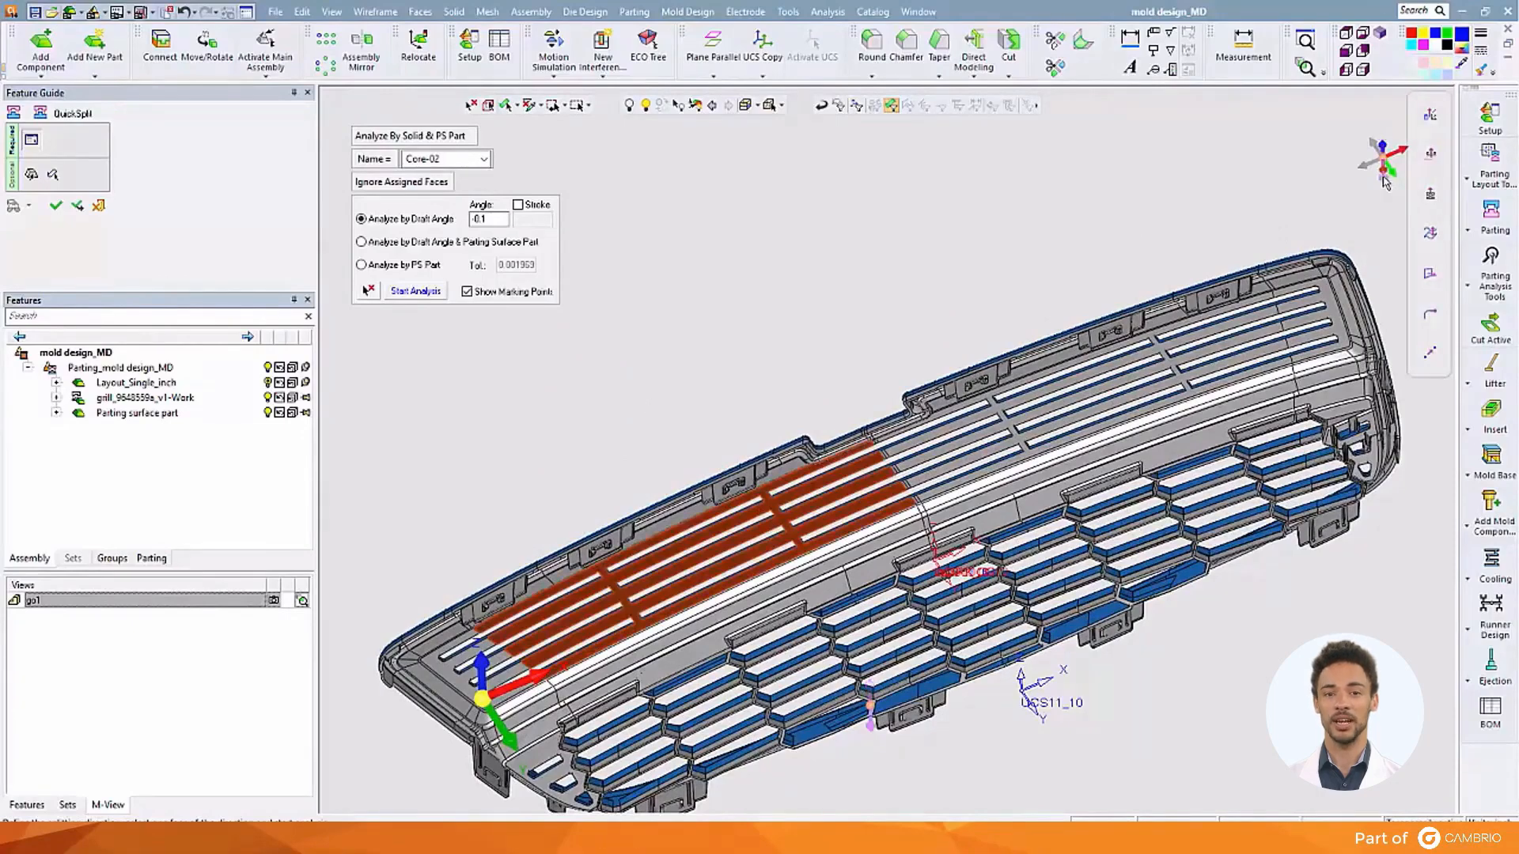
left_click(417, 293)
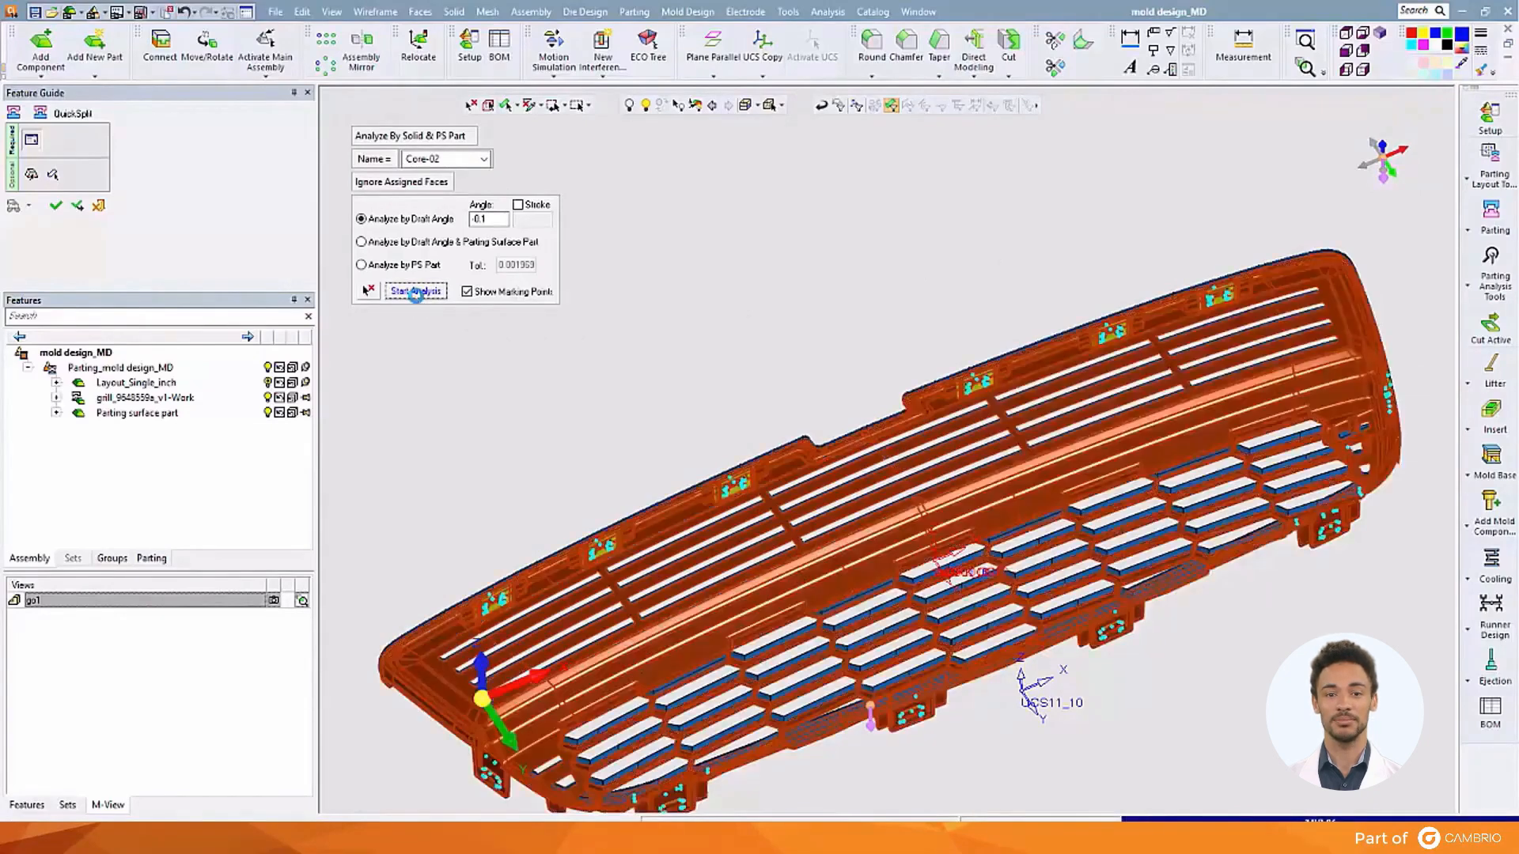
Inspect the analysed core faces from the gp1 view and accept Core-02
middle_click_drag(647, 238, 641, 400)
right_click_drag(871, 760, 1013, 281, "ctrl")
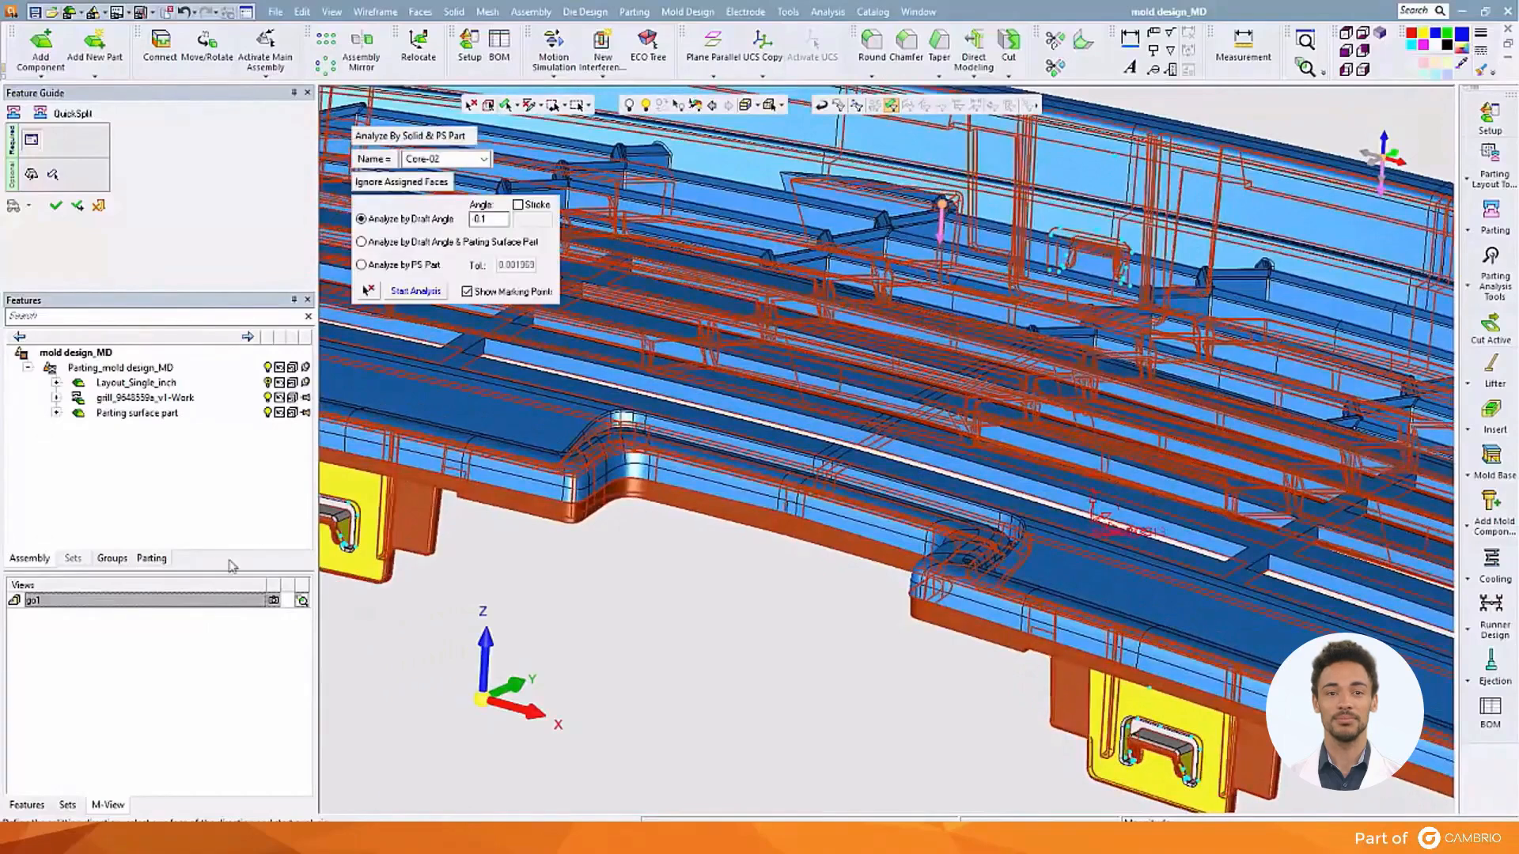
double_click(183, 607)
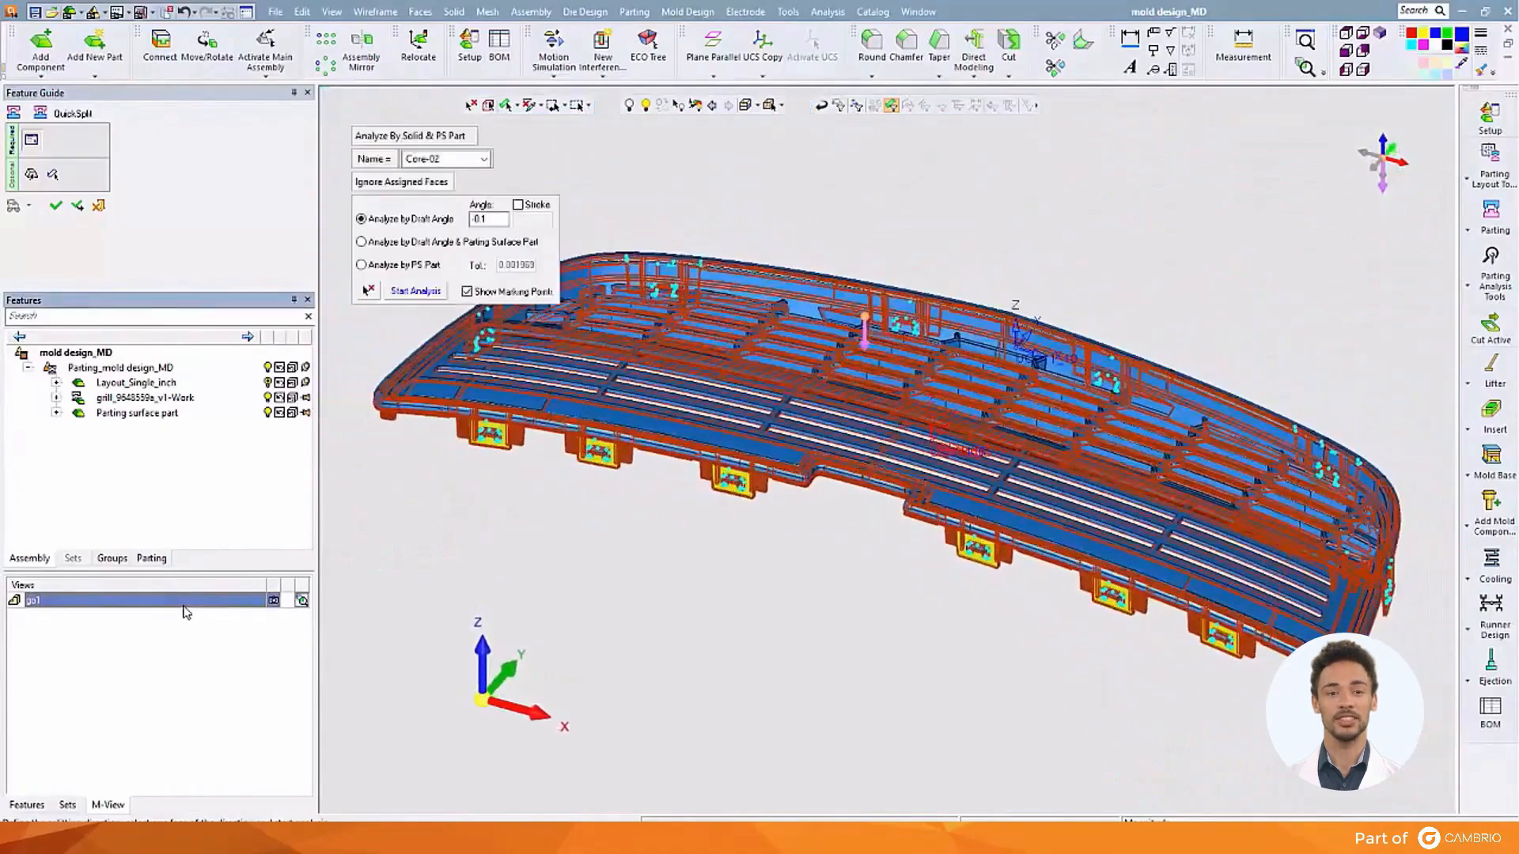
left_click(63, 212)
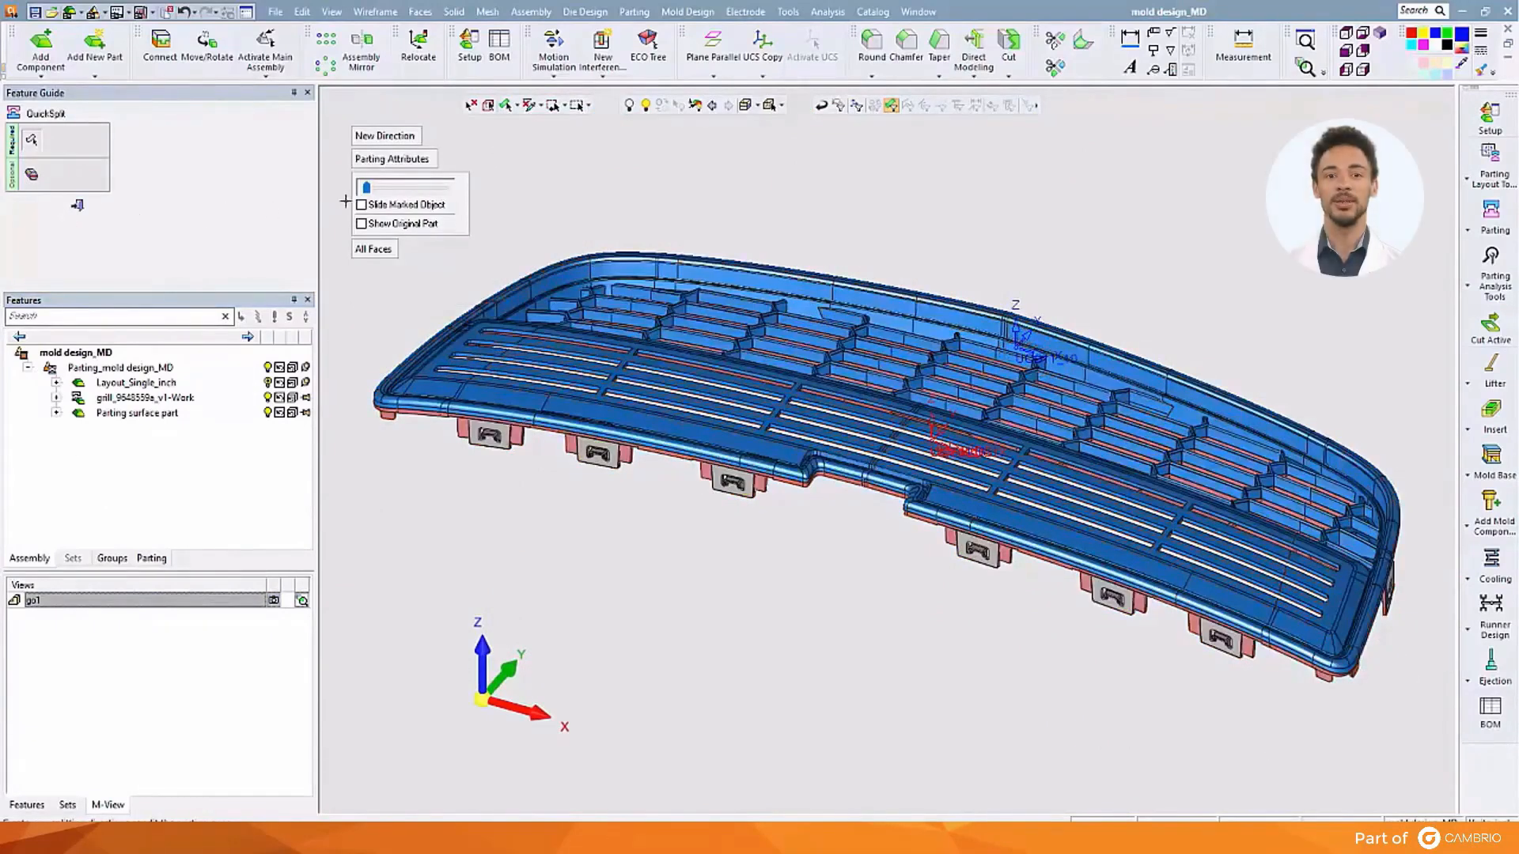
Explode the cavity and core apart and assign the leftover grey clip faces to the pink core
left_click_drag(367, 188, 418, 194)
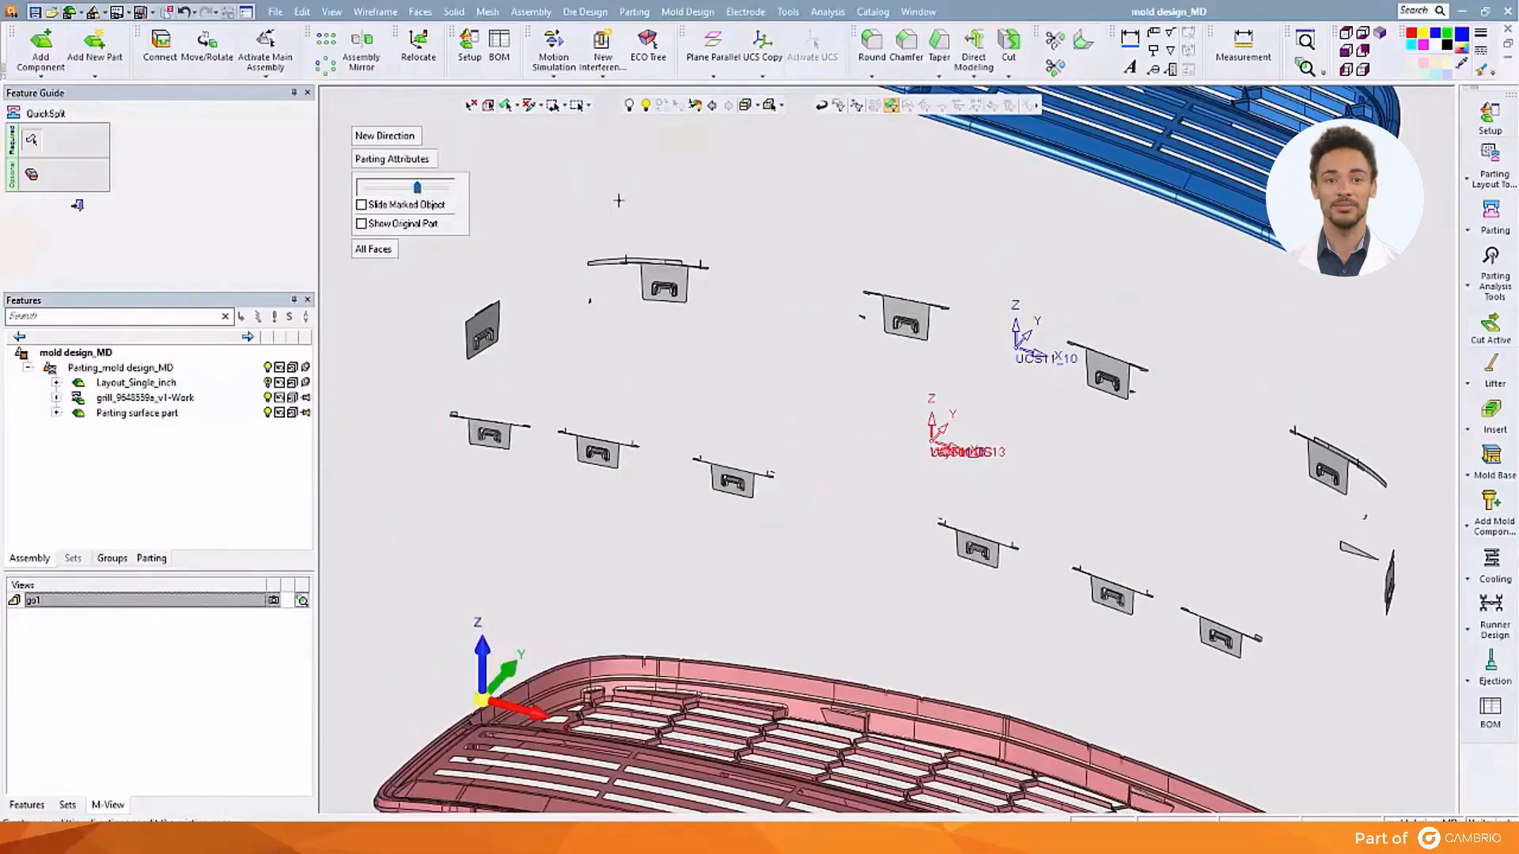
right_click_drag(629, 221, 611, 406, "ctrl")
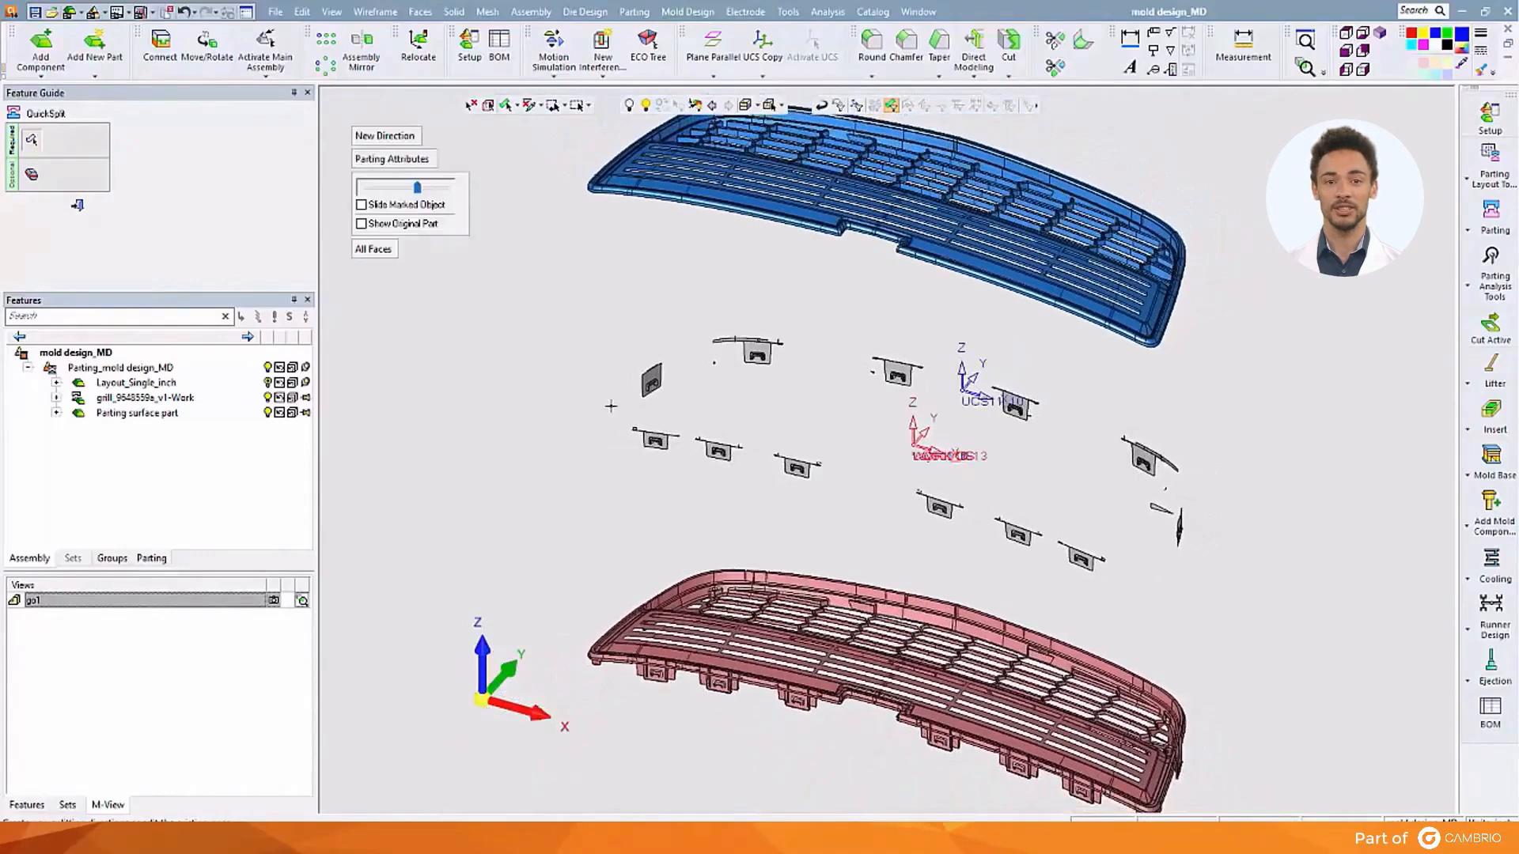
left_click_drag(616, 318, 826, 497)
left_click(896, 371)
left_click(1015, 408)
left_click_drag(878, 423, 1261, 581)
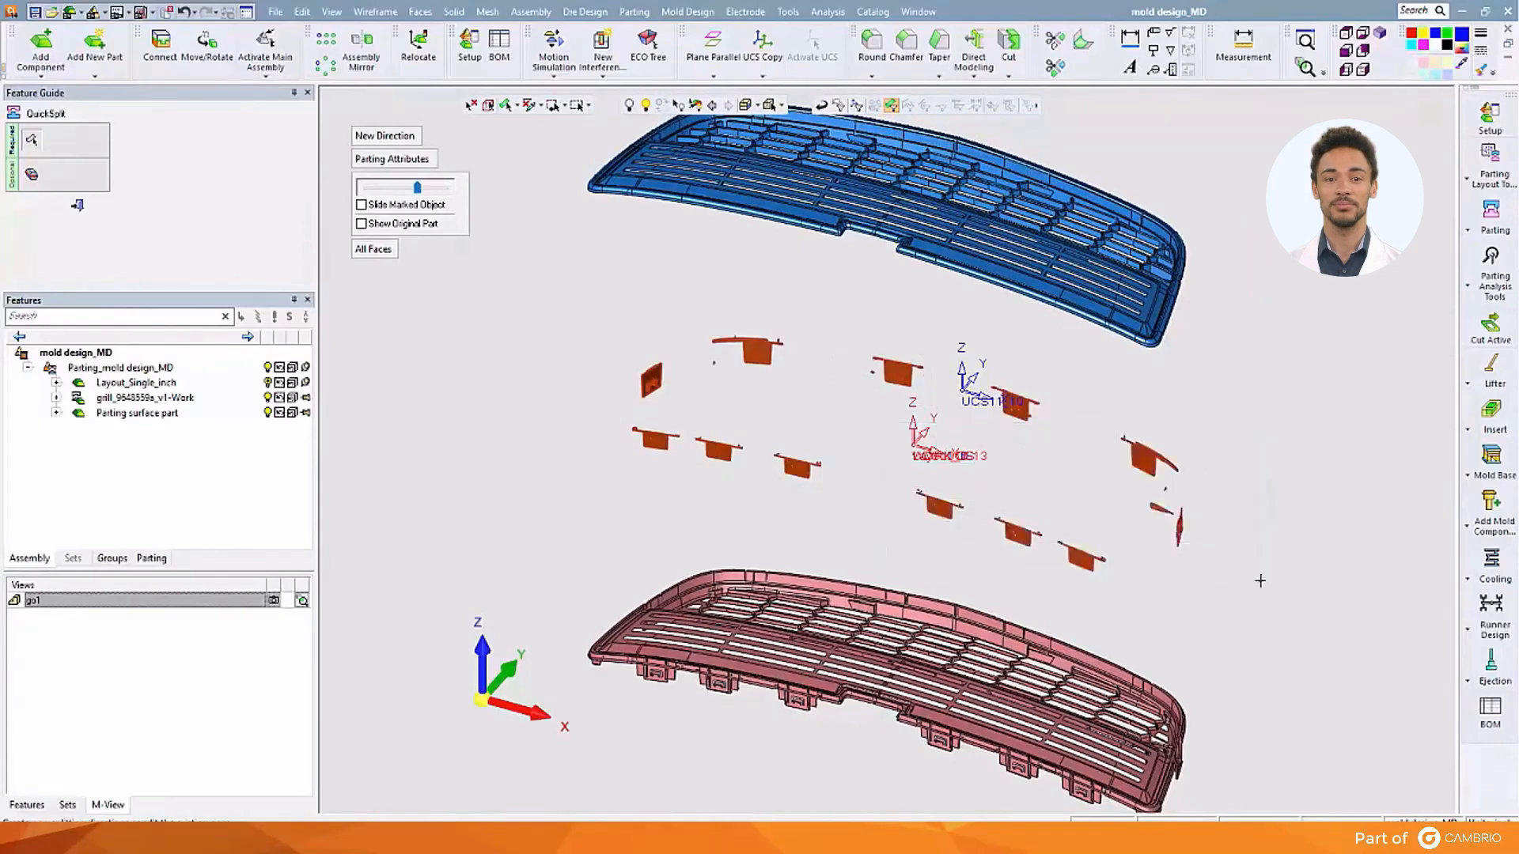
left_click(991, 636)
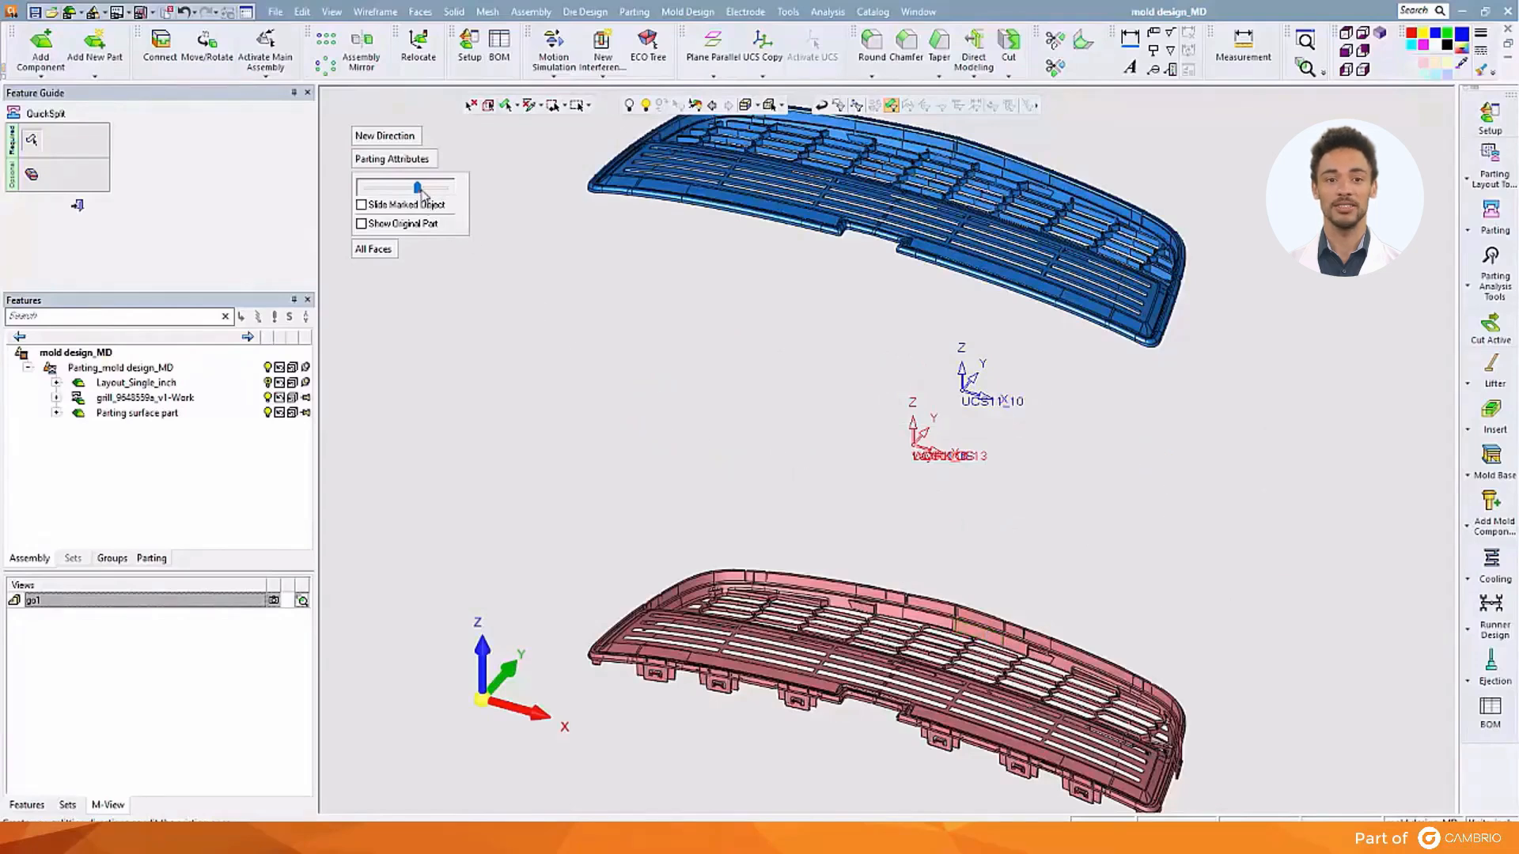
Readjust the explode spacing and toggle Show Original Part on and back off
left_click_drag(413, 193, 397, 205)
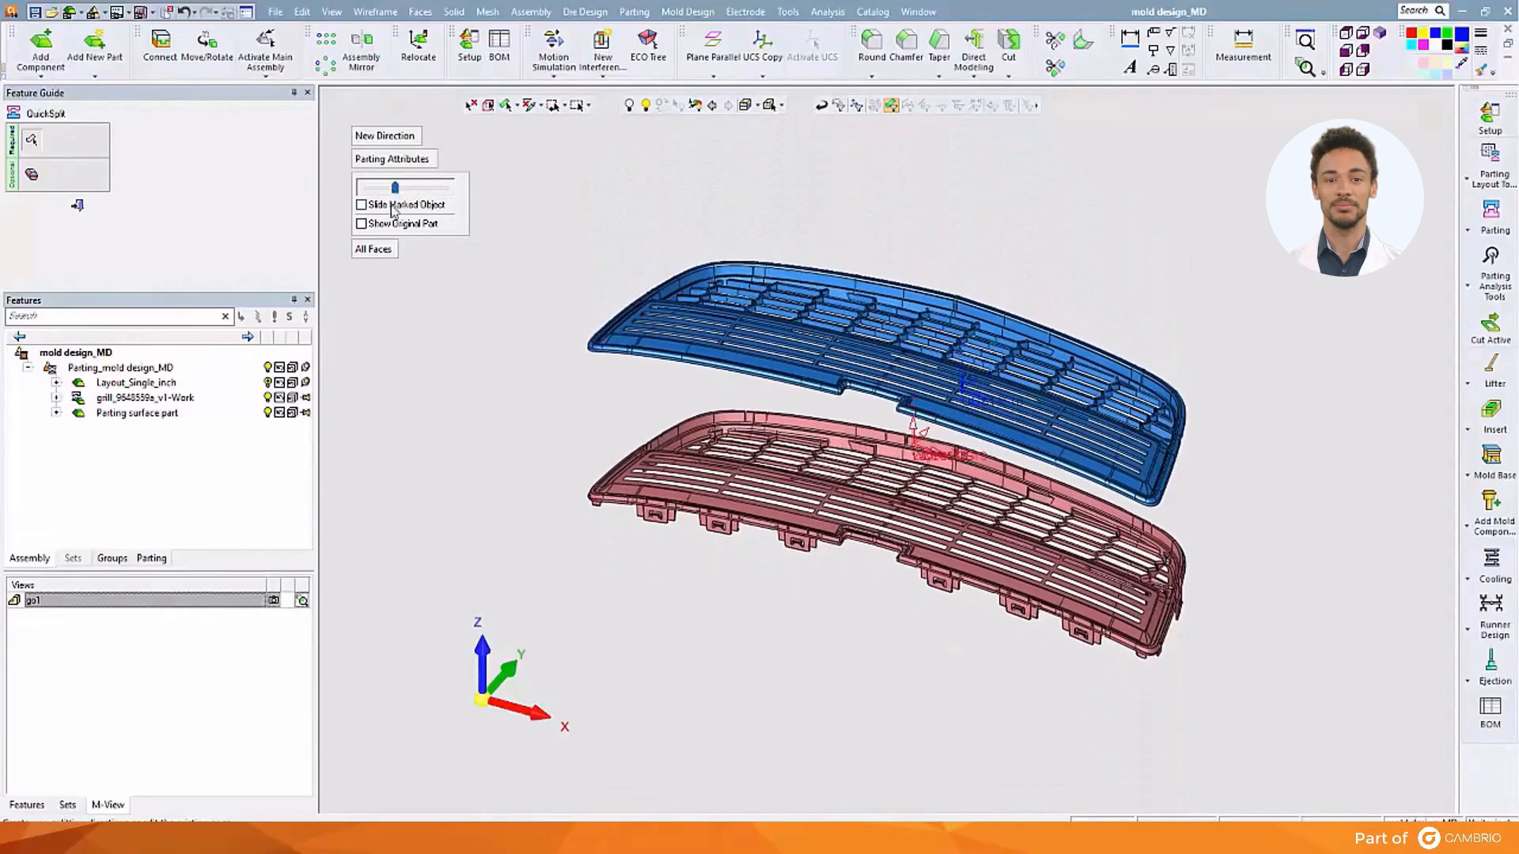
right_click_drag(461, 511, 482, 286, "ctrl")
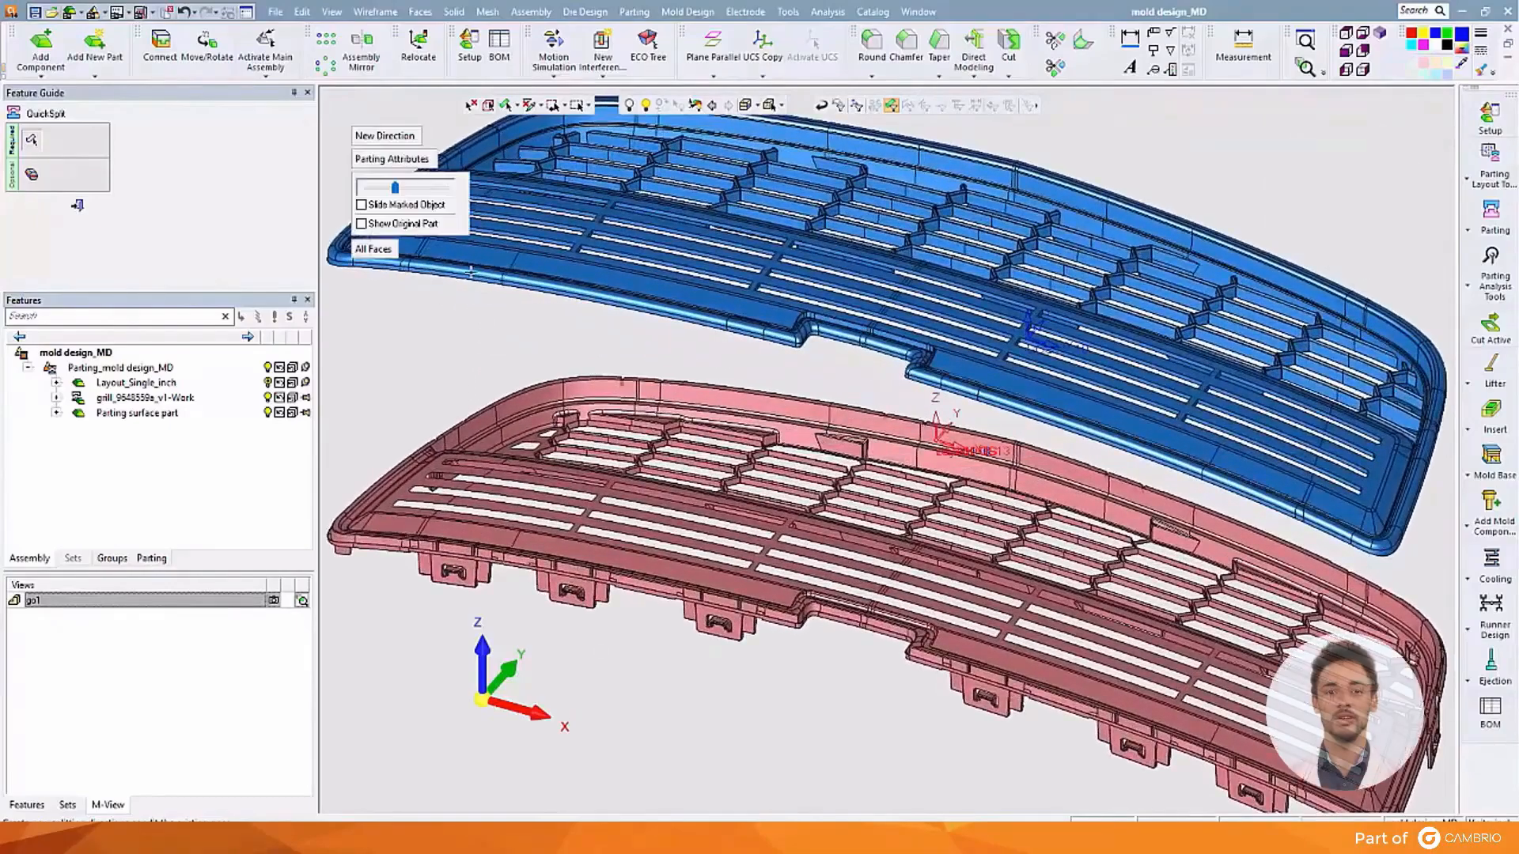
left_click(361, 224)
left_click_drag(395, 187, 384, 222)
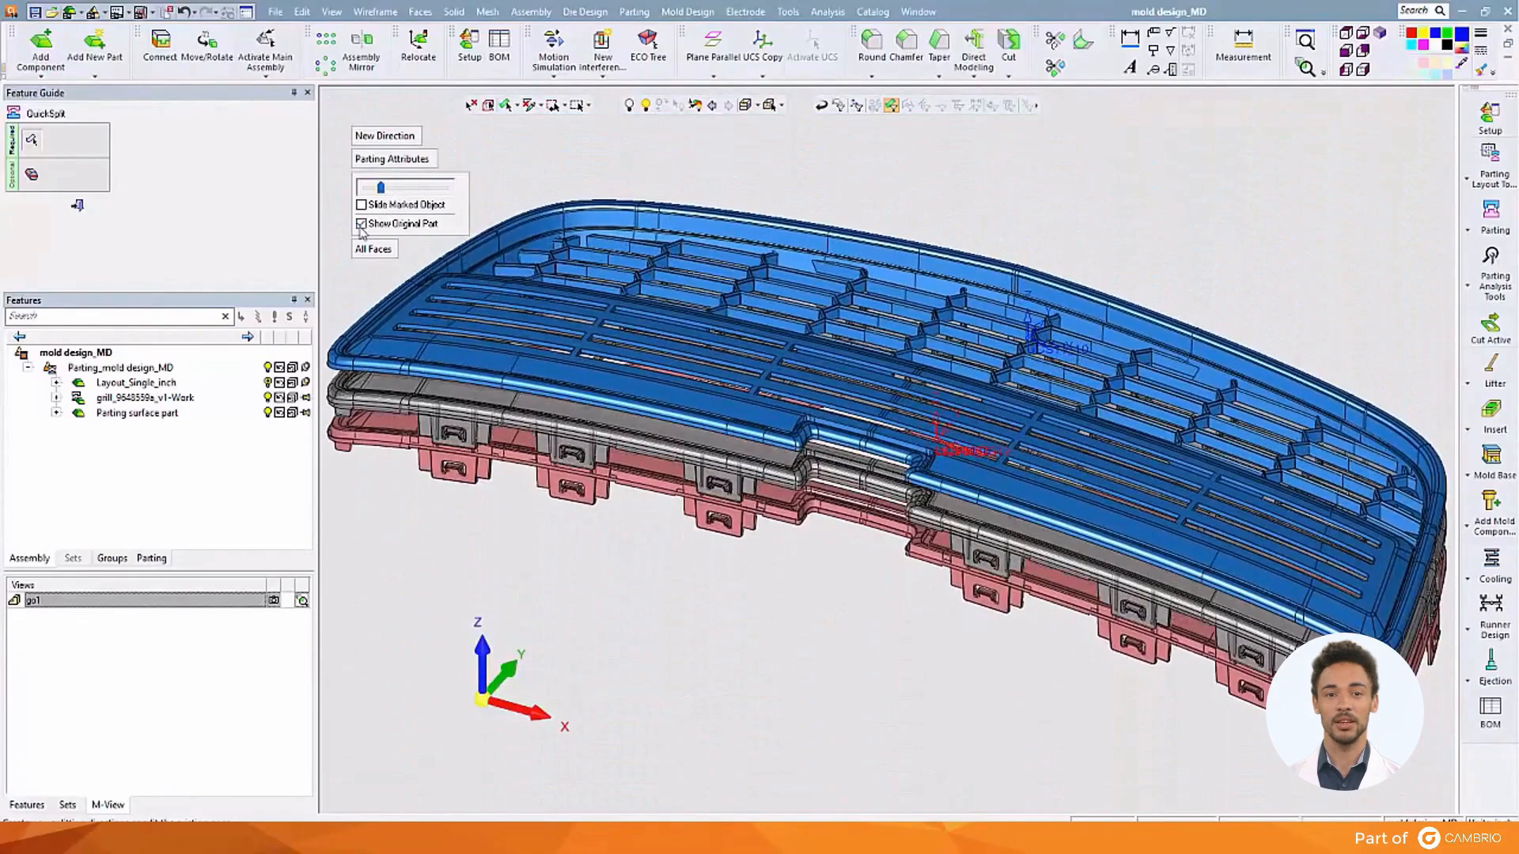
left_click(362, 225)
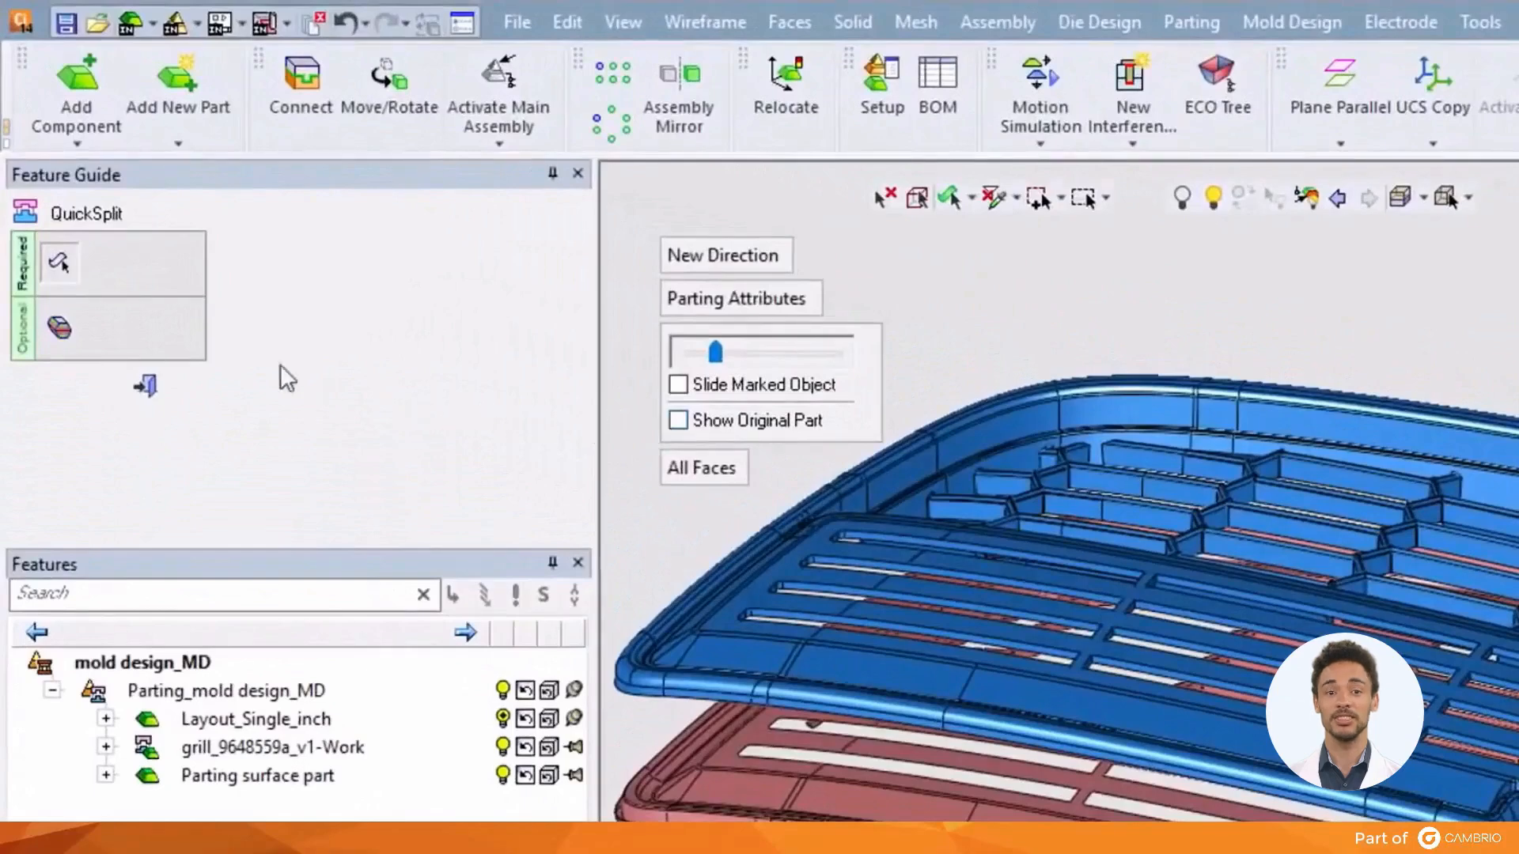
Run Draft Angle Analysis with its colour settings and pin 74.35° and 66.71° readings
left_click(61, 324)
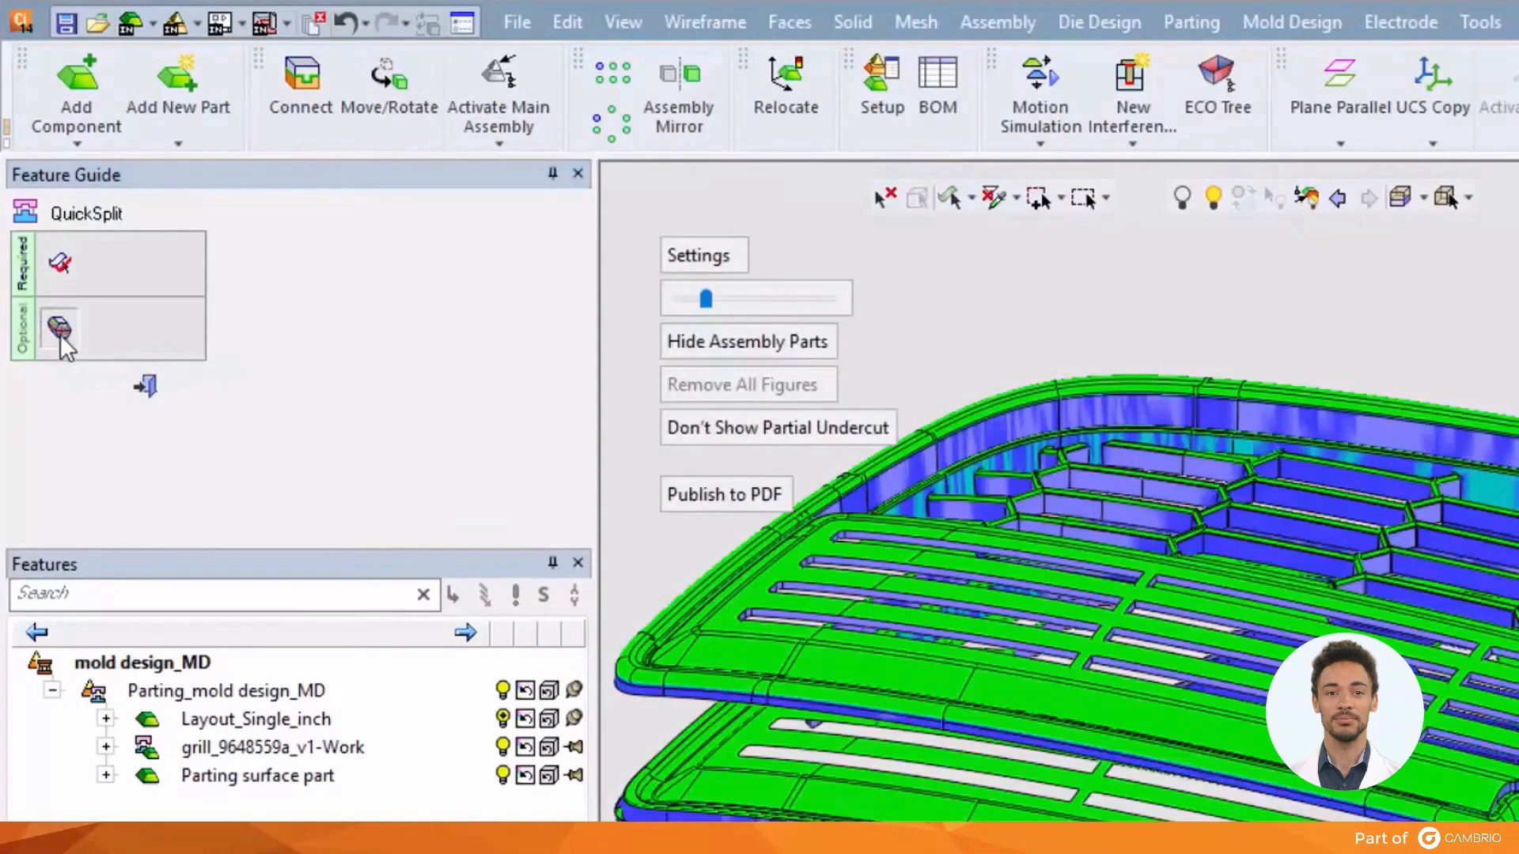
left_click(700, 255)
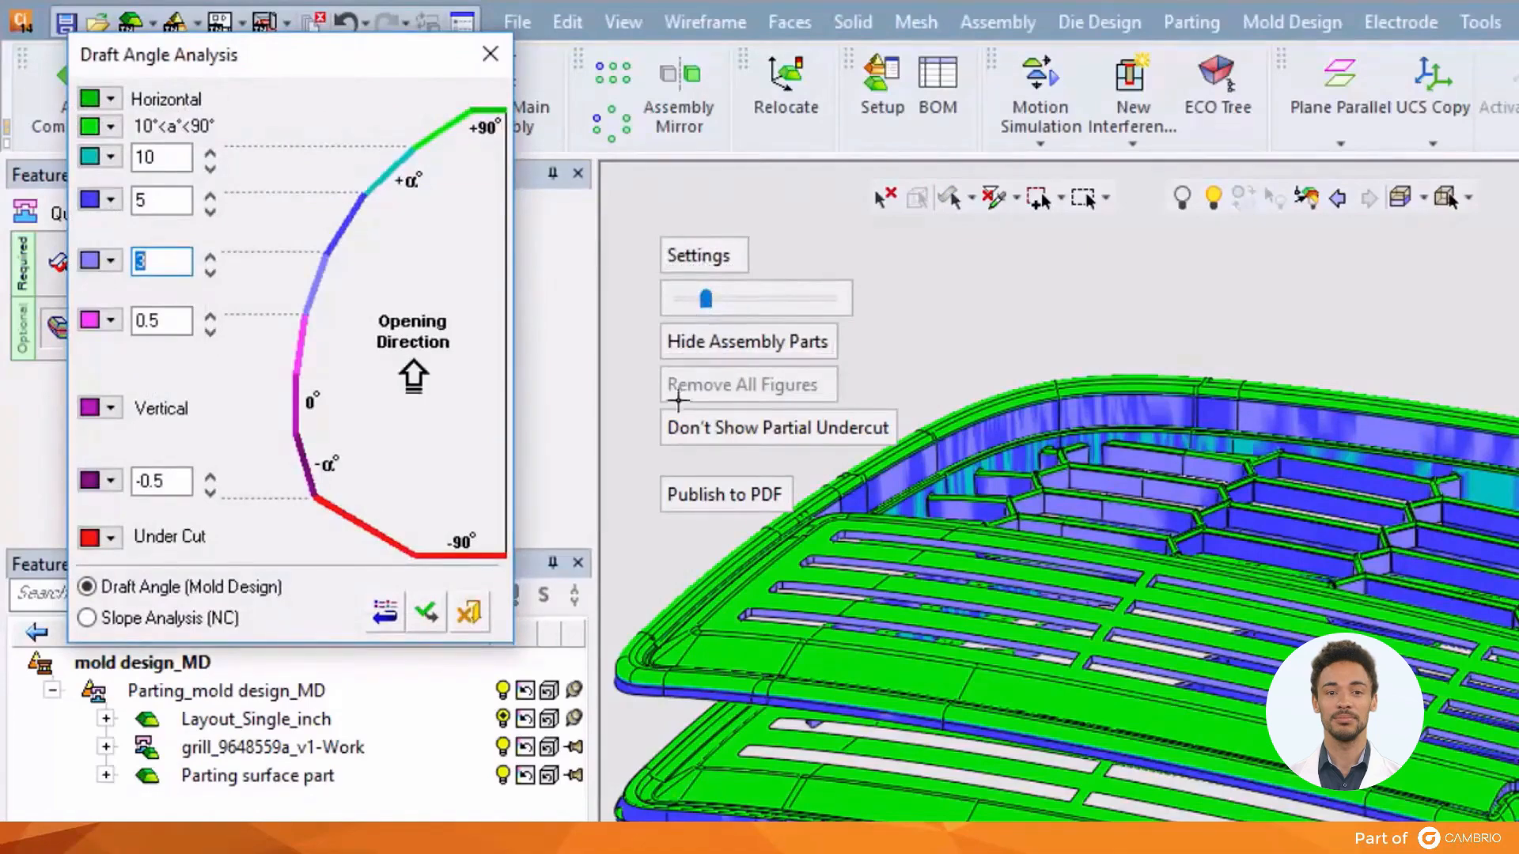
left_click(748, 587)
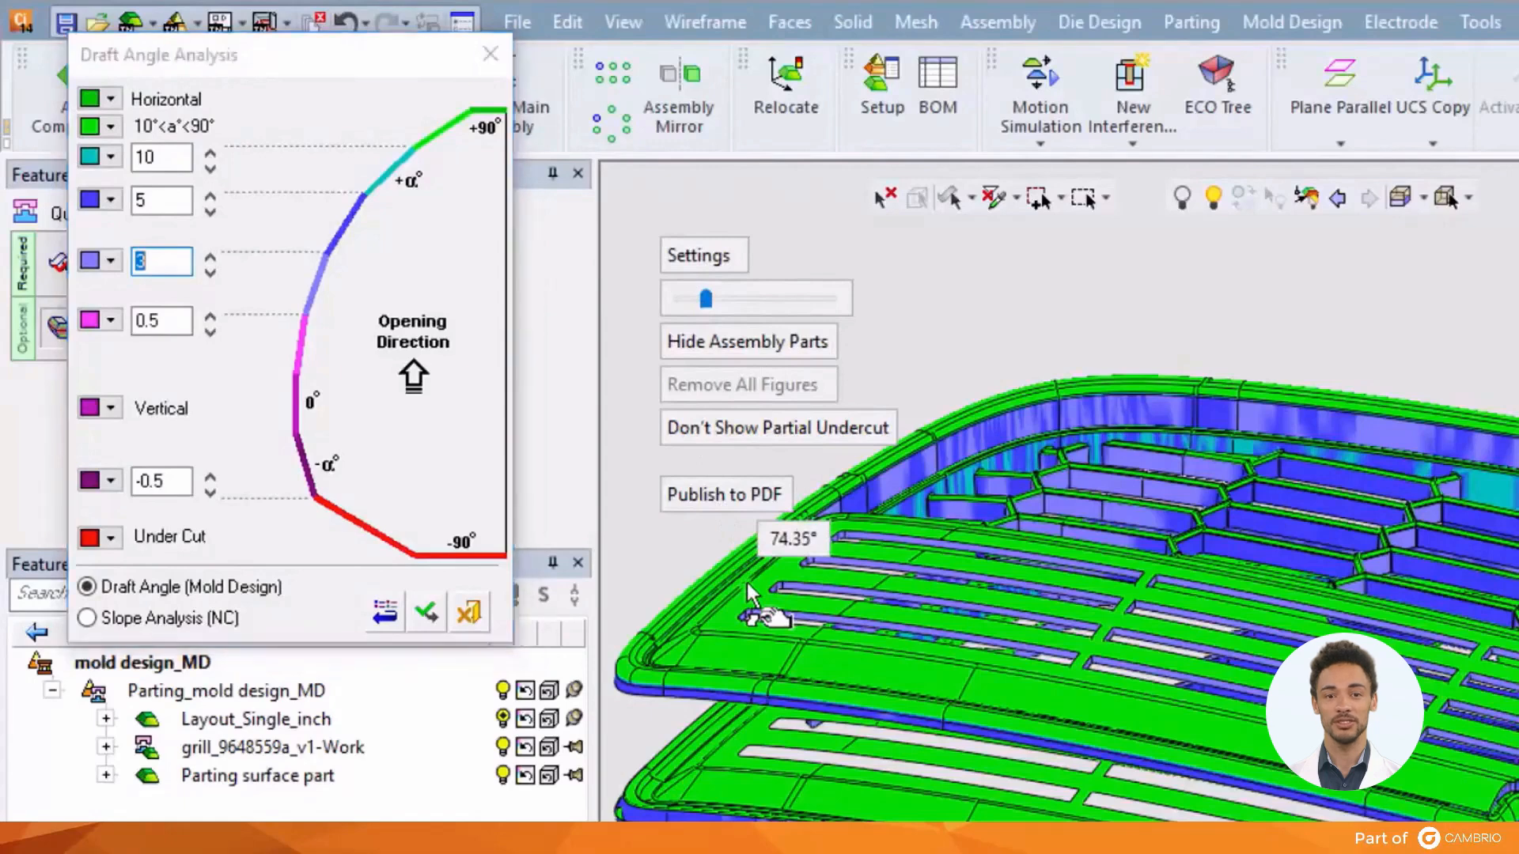
left_click(1161, 724)
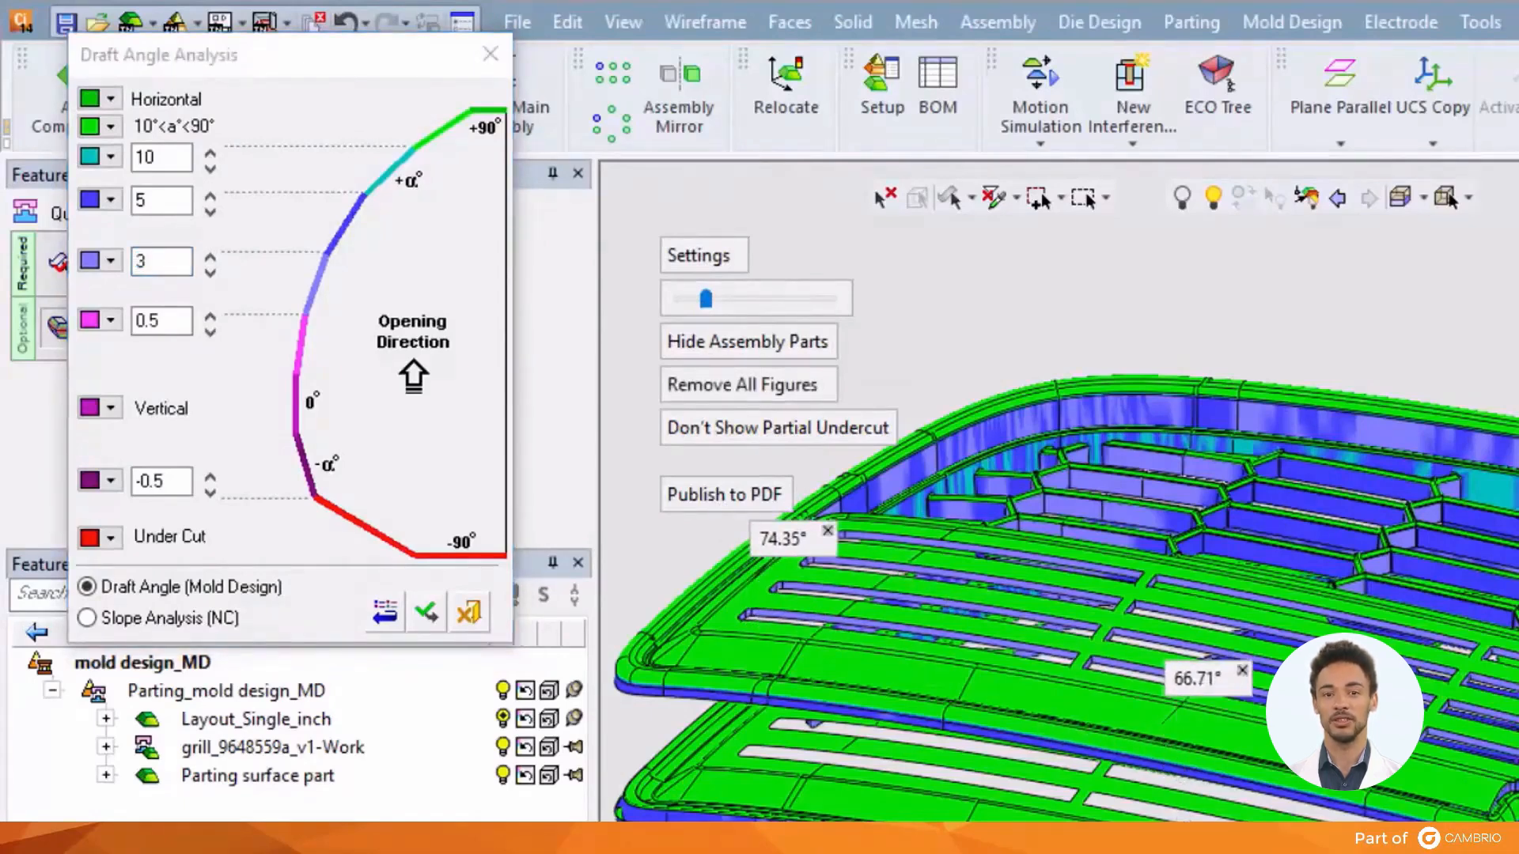
Pin 0.00°, 0.00° and -85.14° draft readings on a clip along the lower edge
scroll(1440, 731, "up", 5)
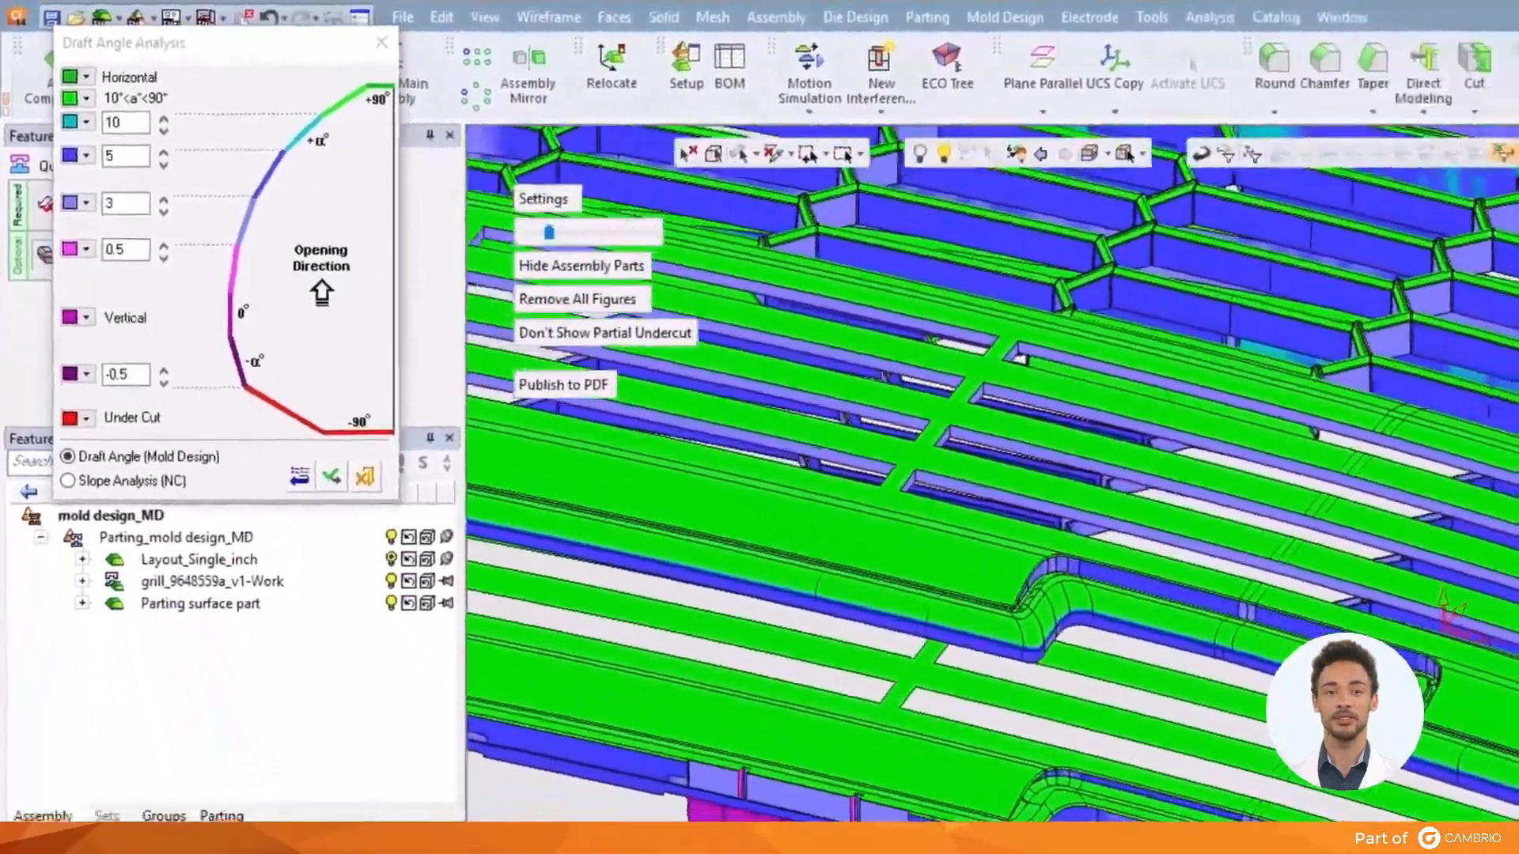
scroll(1301, 665, "up", 4)
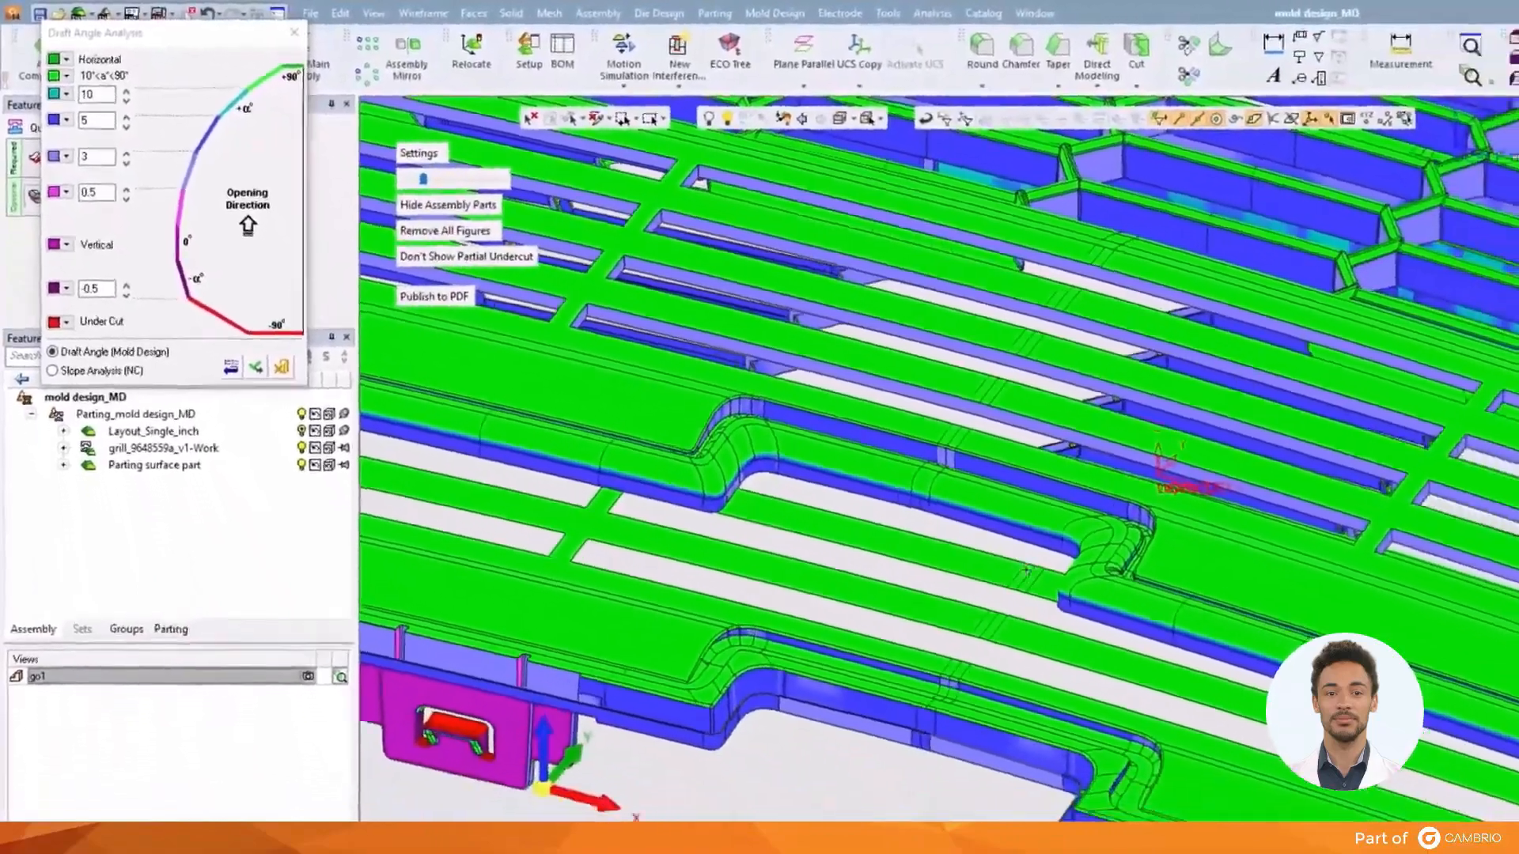
middle_click_drag(1313, 684, 1275, 607, "ctrl")
middle_click_drag(886, 421, 704, 170, "ctrl")
mouse_move(380, 164)
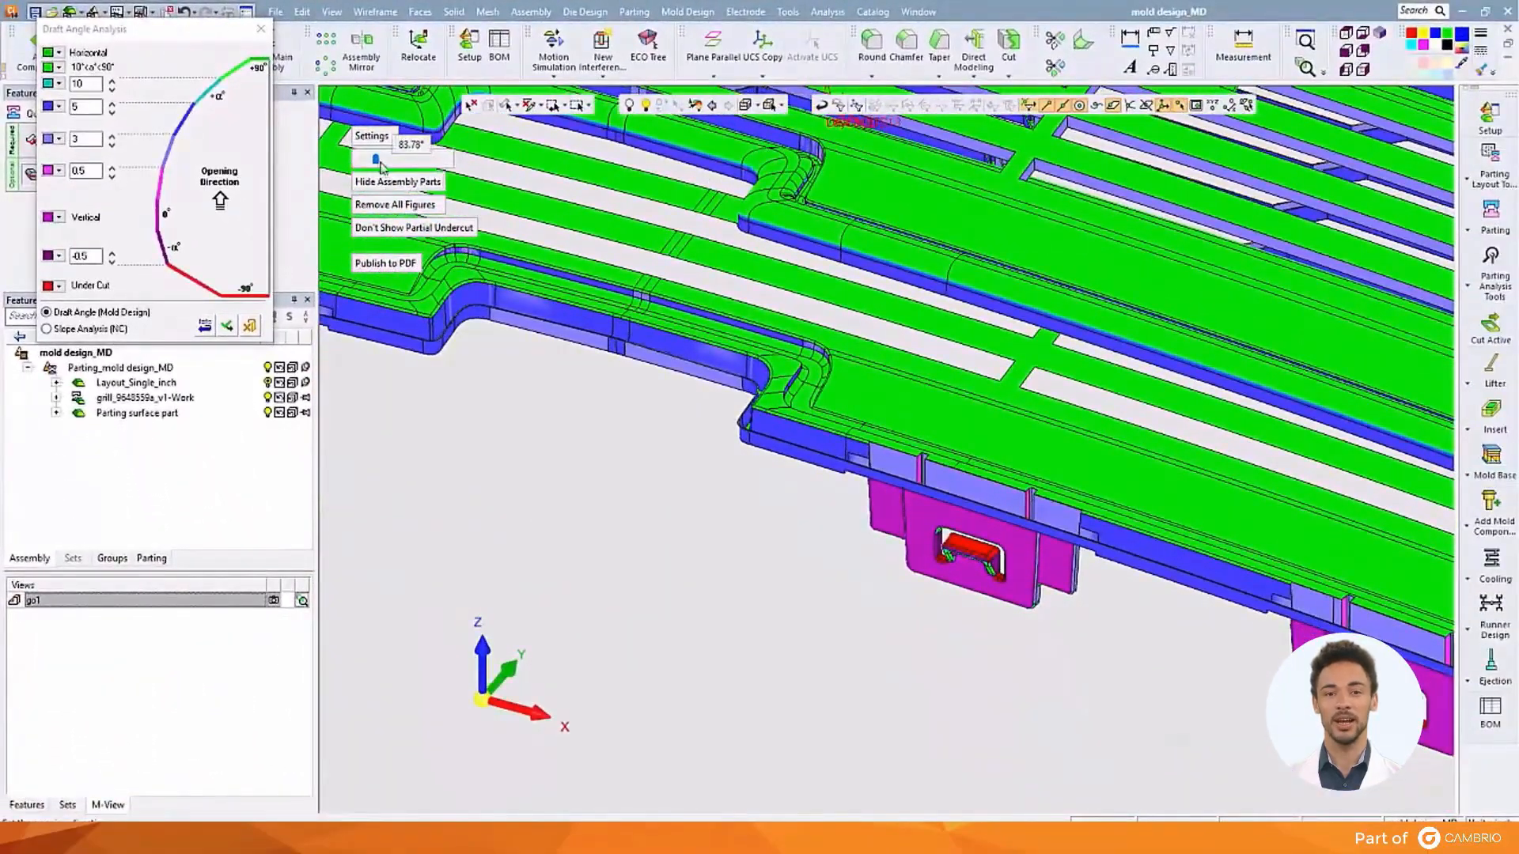
left_click_drag(378, 160, 382, 161)
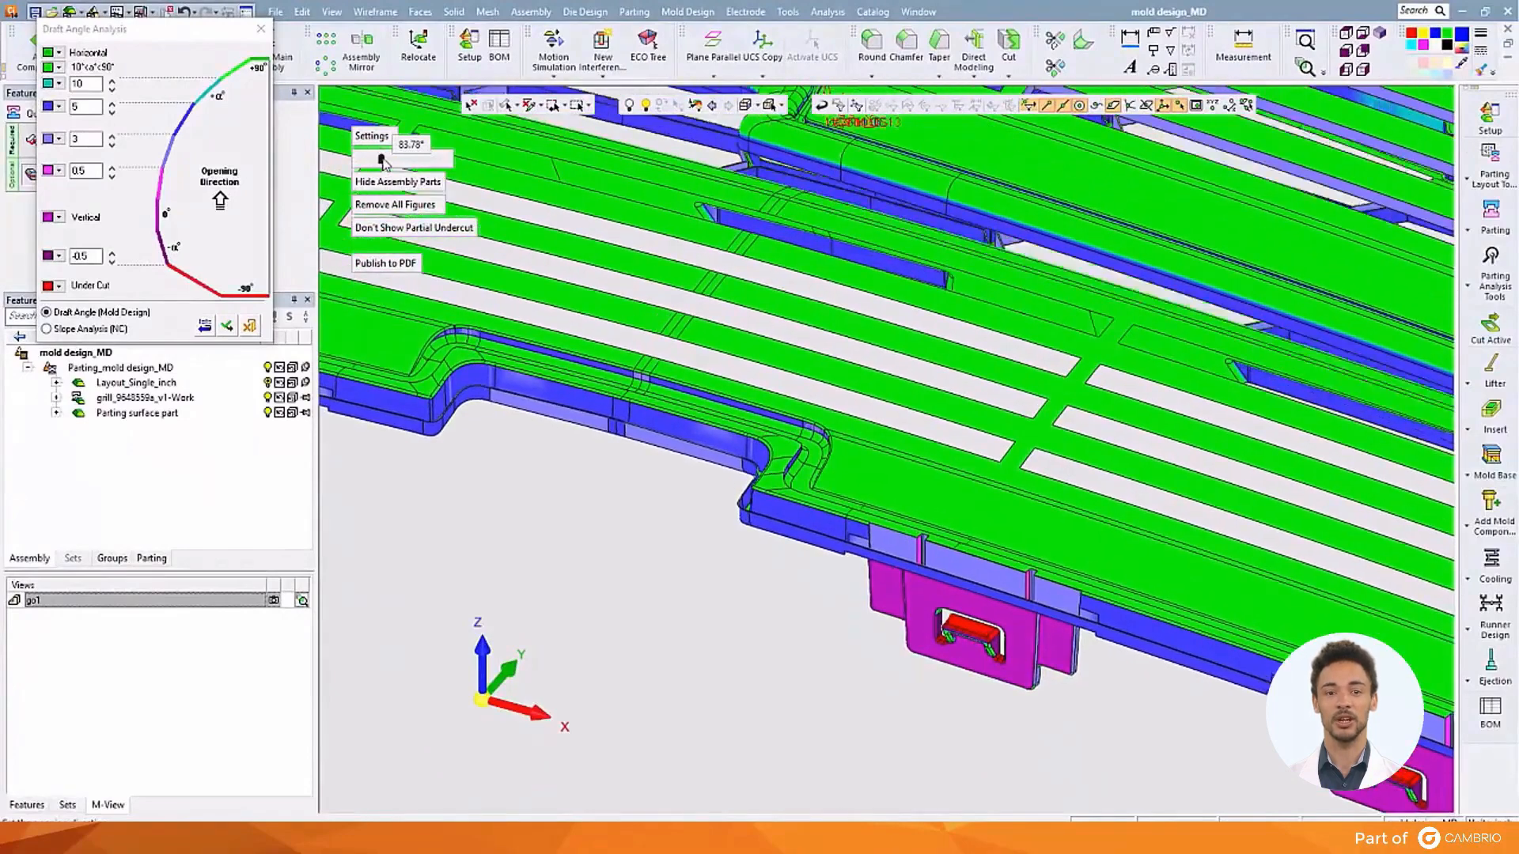
left_click(933, 663)
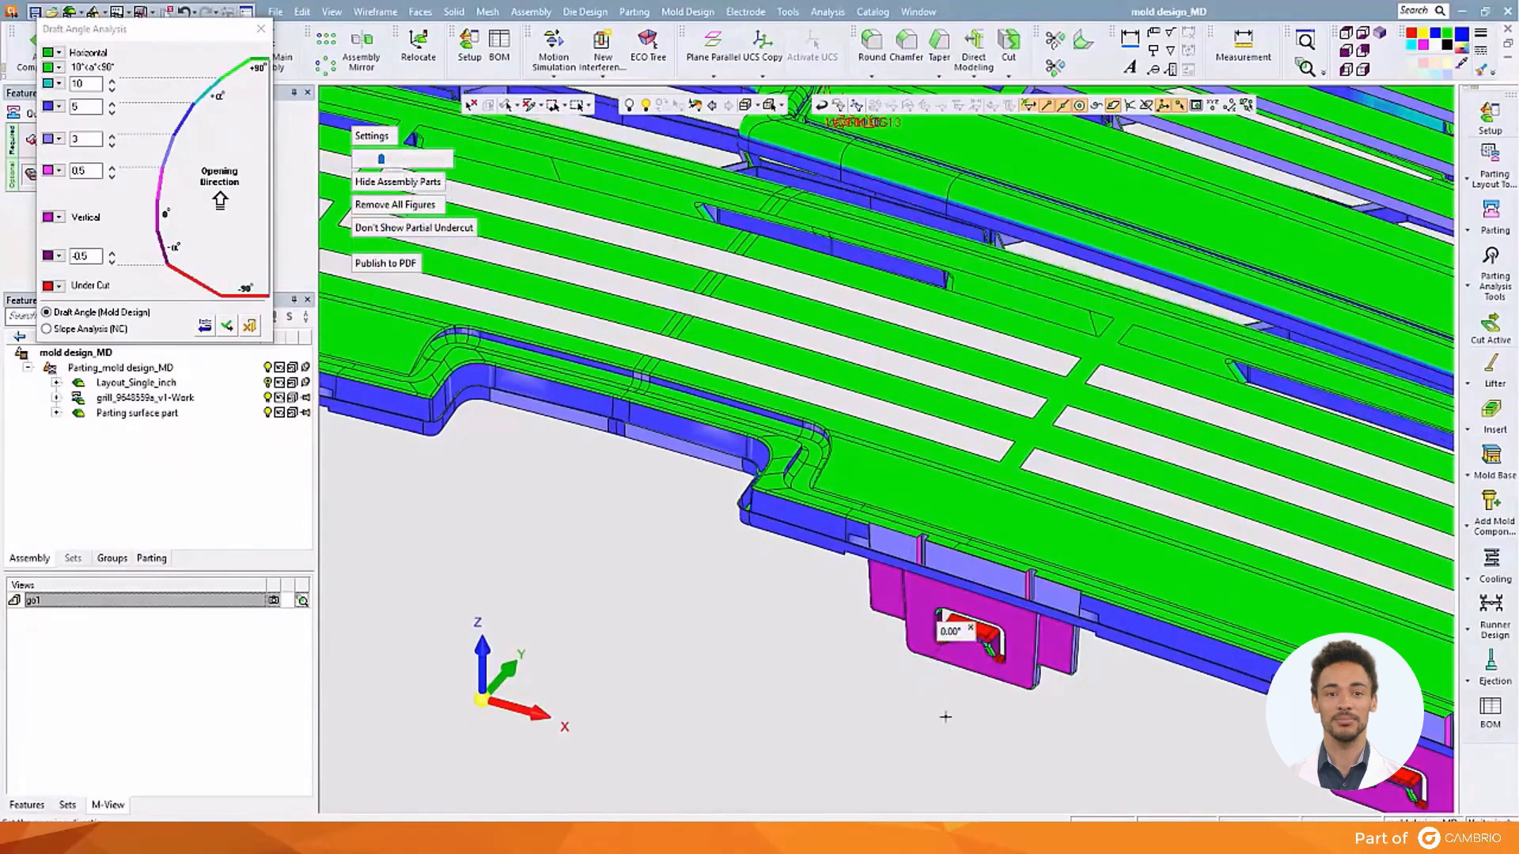
left_click(1048, 639)
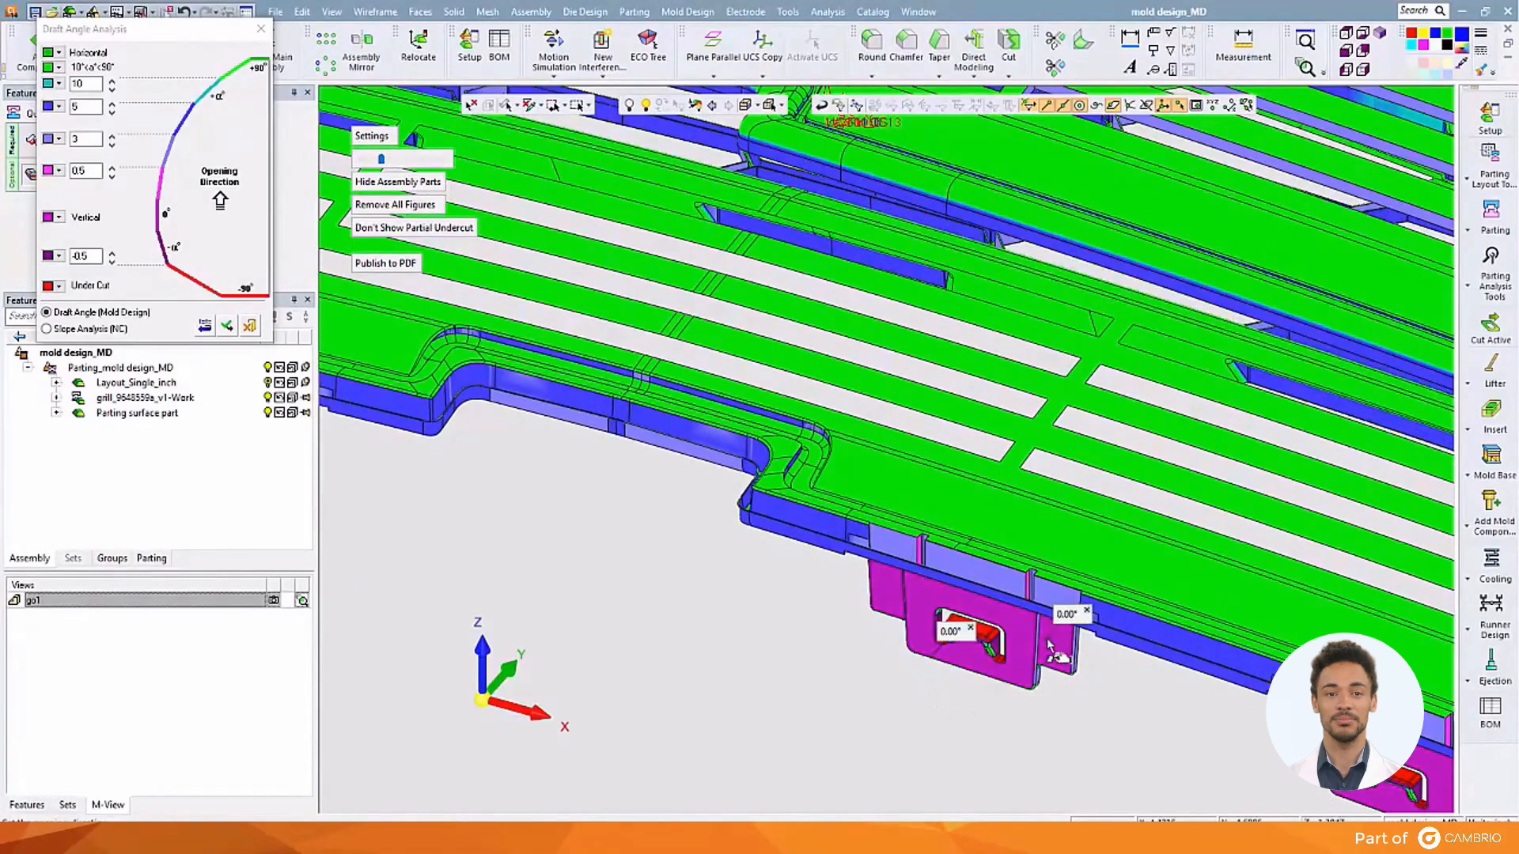
left_click(1001, 651)
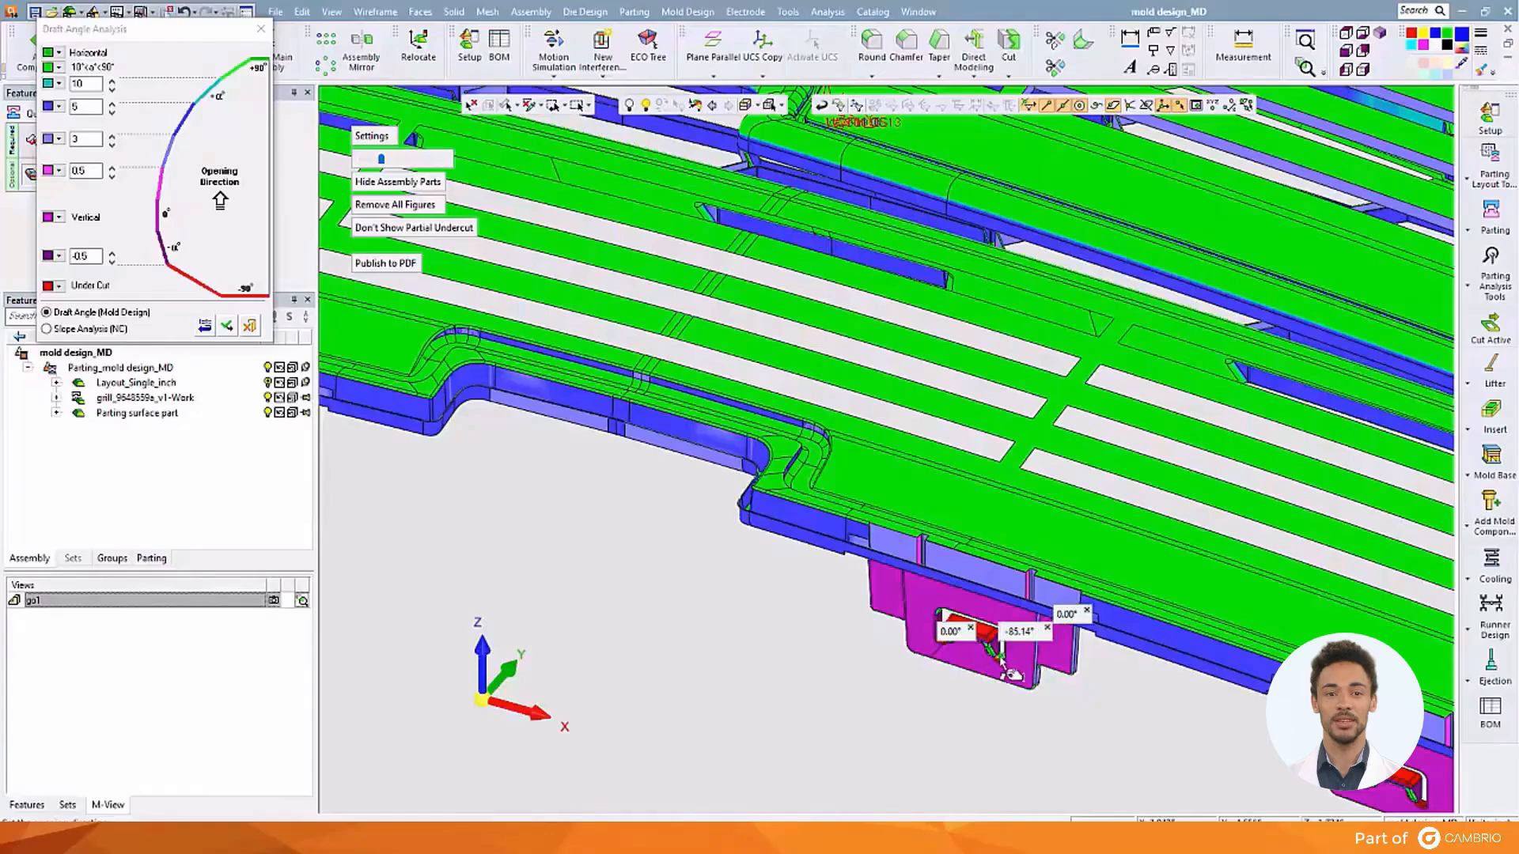
Close the draft analysis and QuickSplit at the go1 view, then bring up the Tools menu
left_click(251, 326)
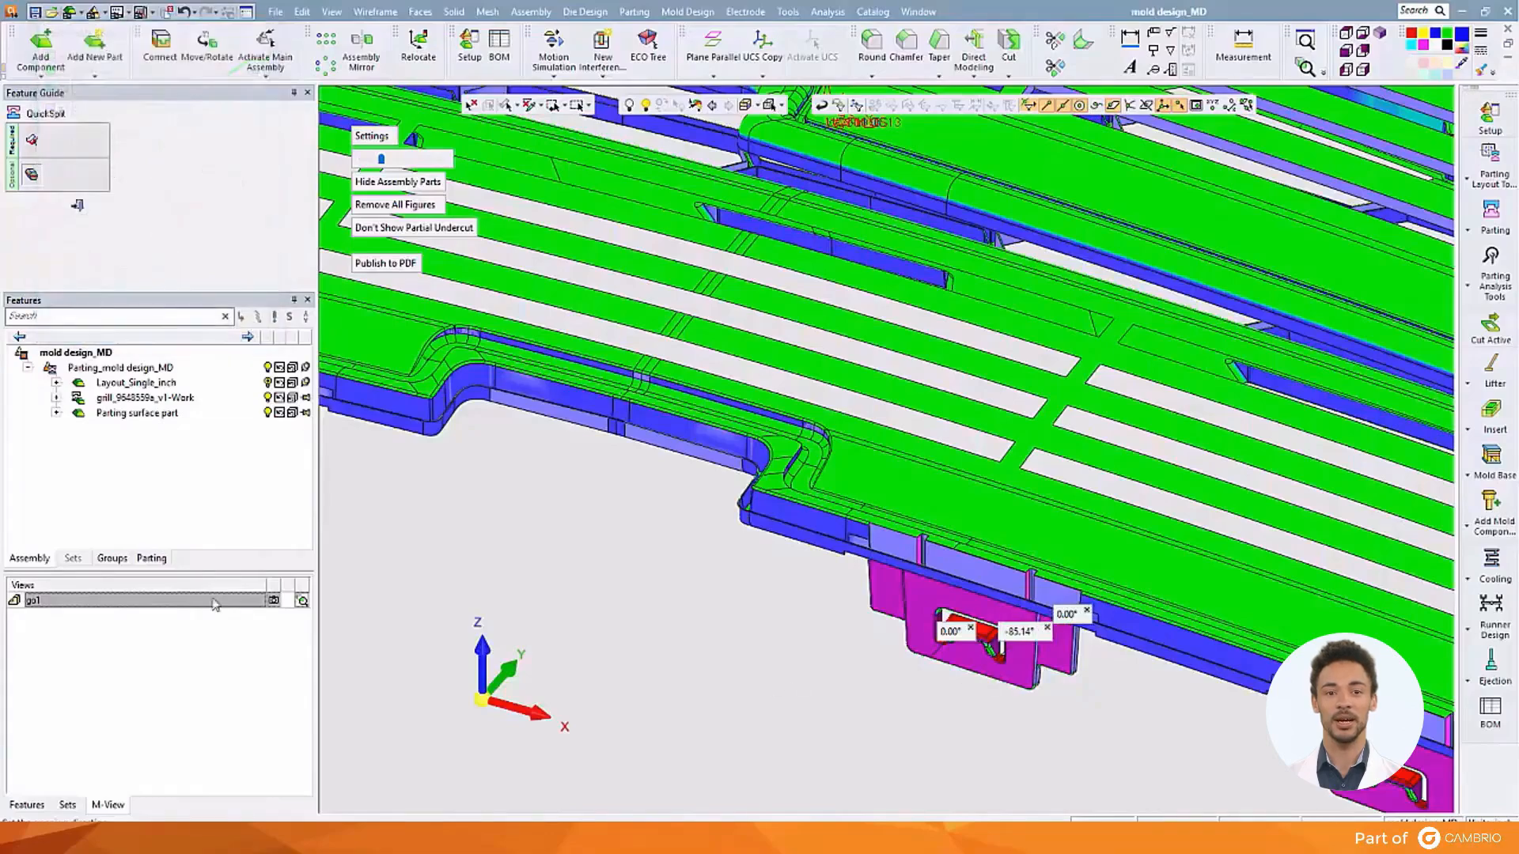
double_click(215, 602)
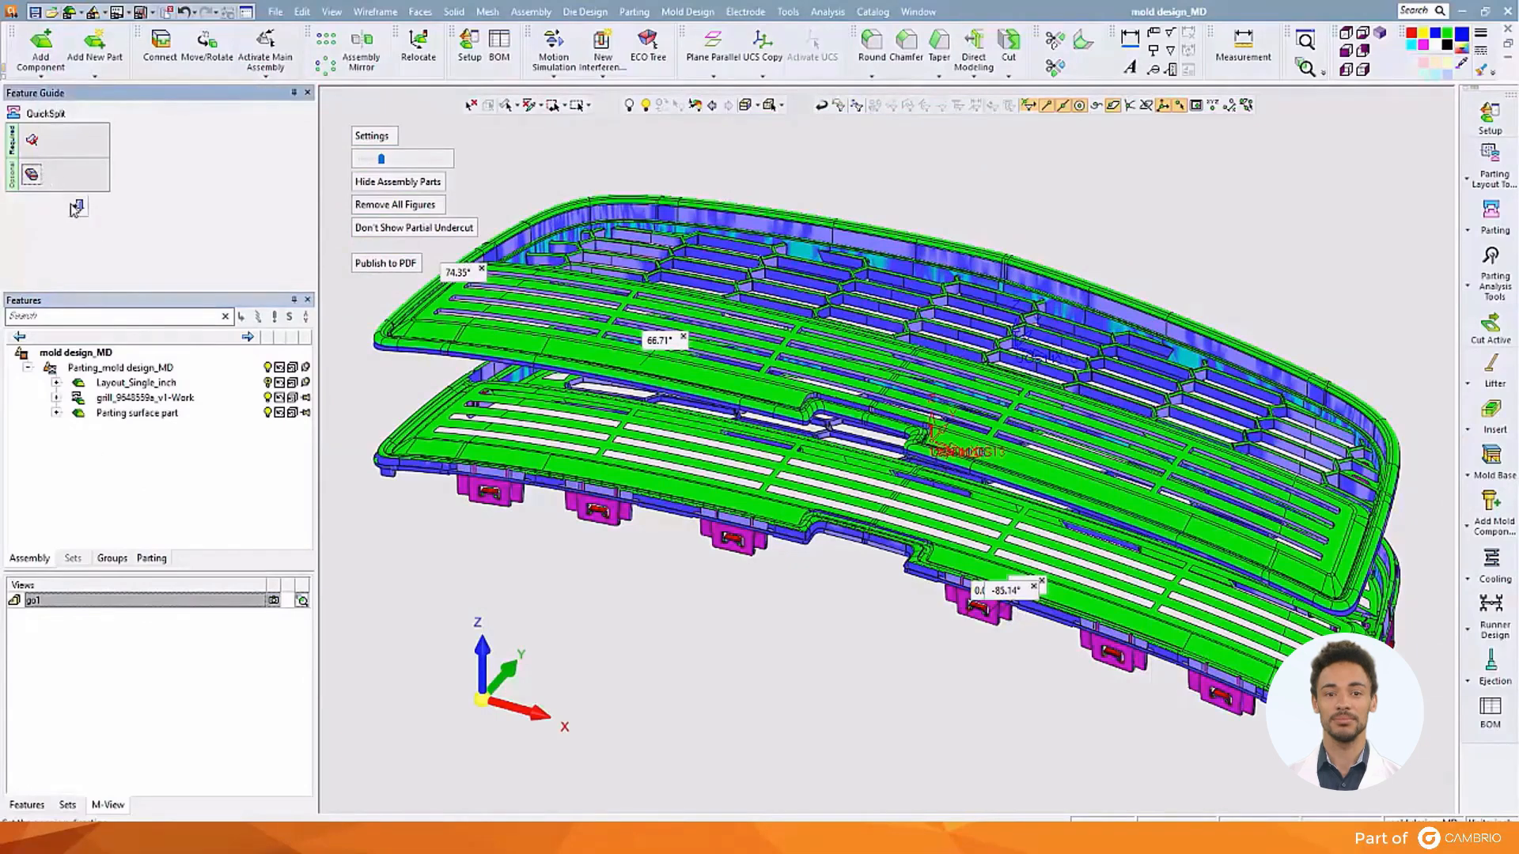
left_click(77, 208)
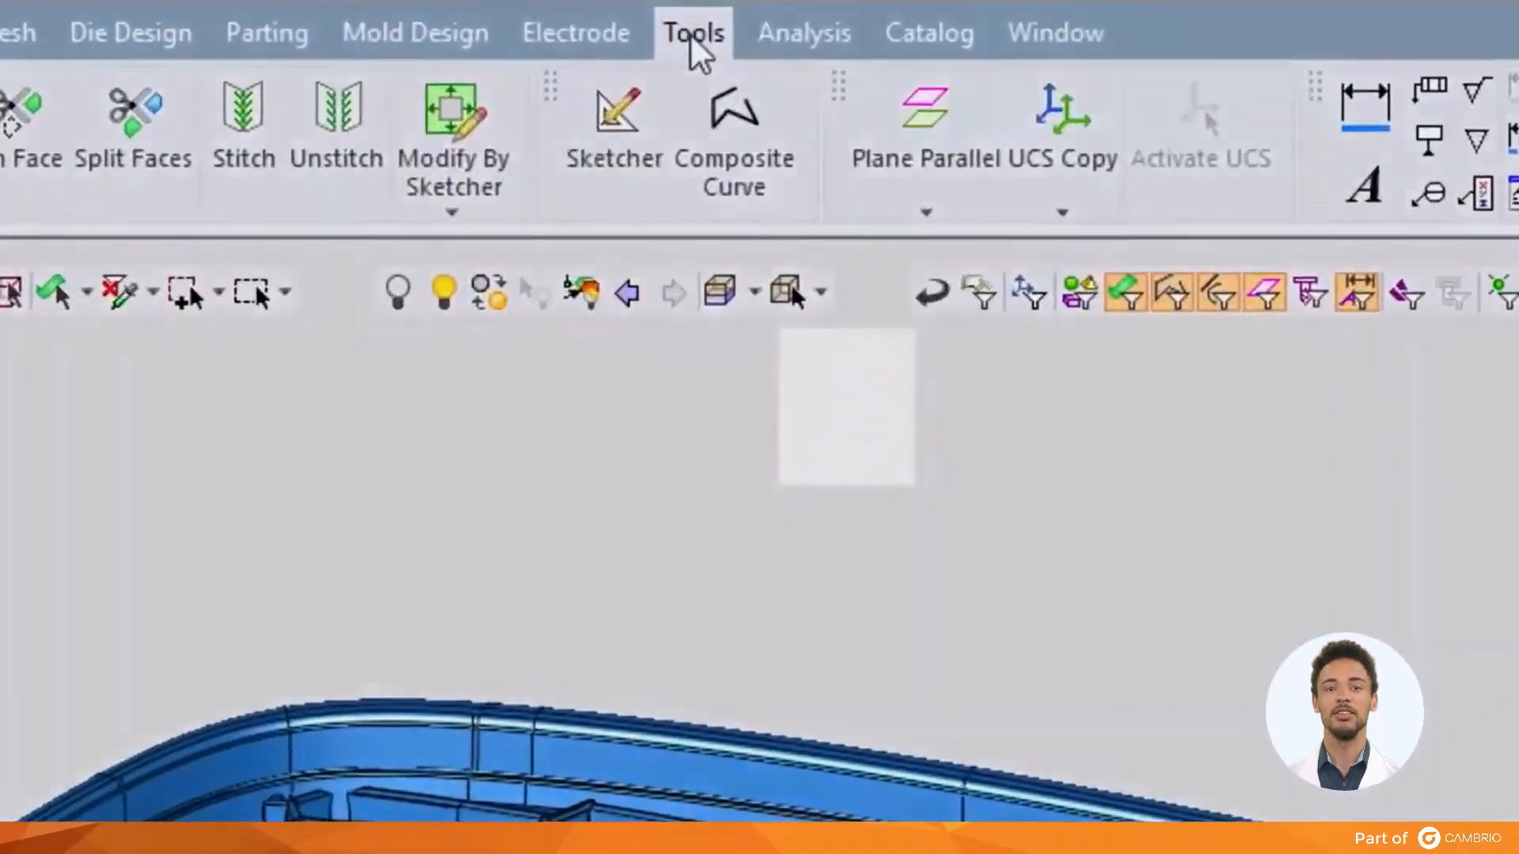
left_click(788, 13)
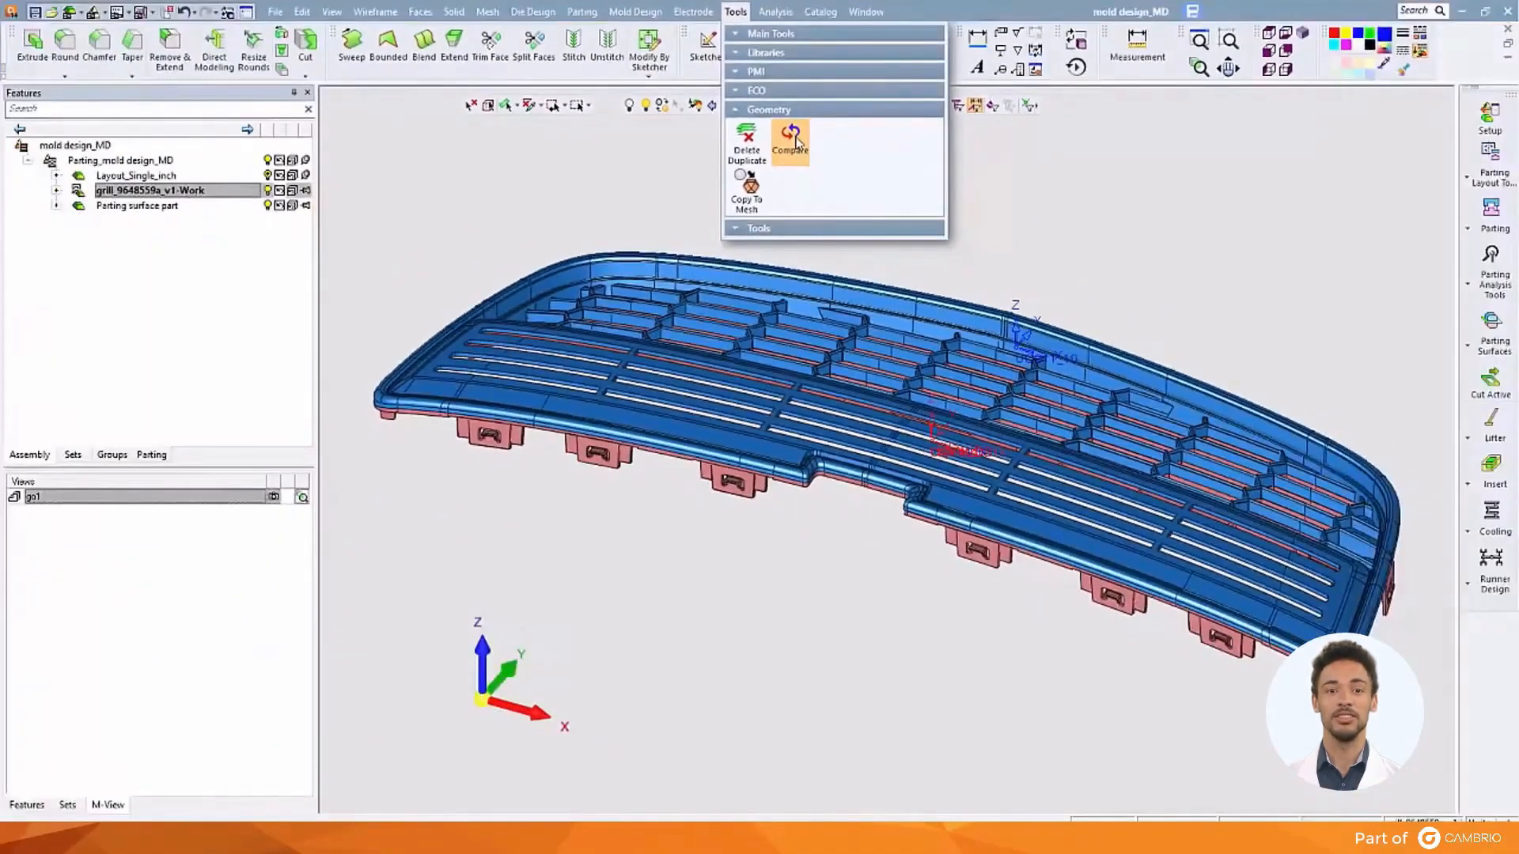
Compare the active grill against grill_9648559a_v2-Work.elt using Geometry Compare
left_click(796, 141)
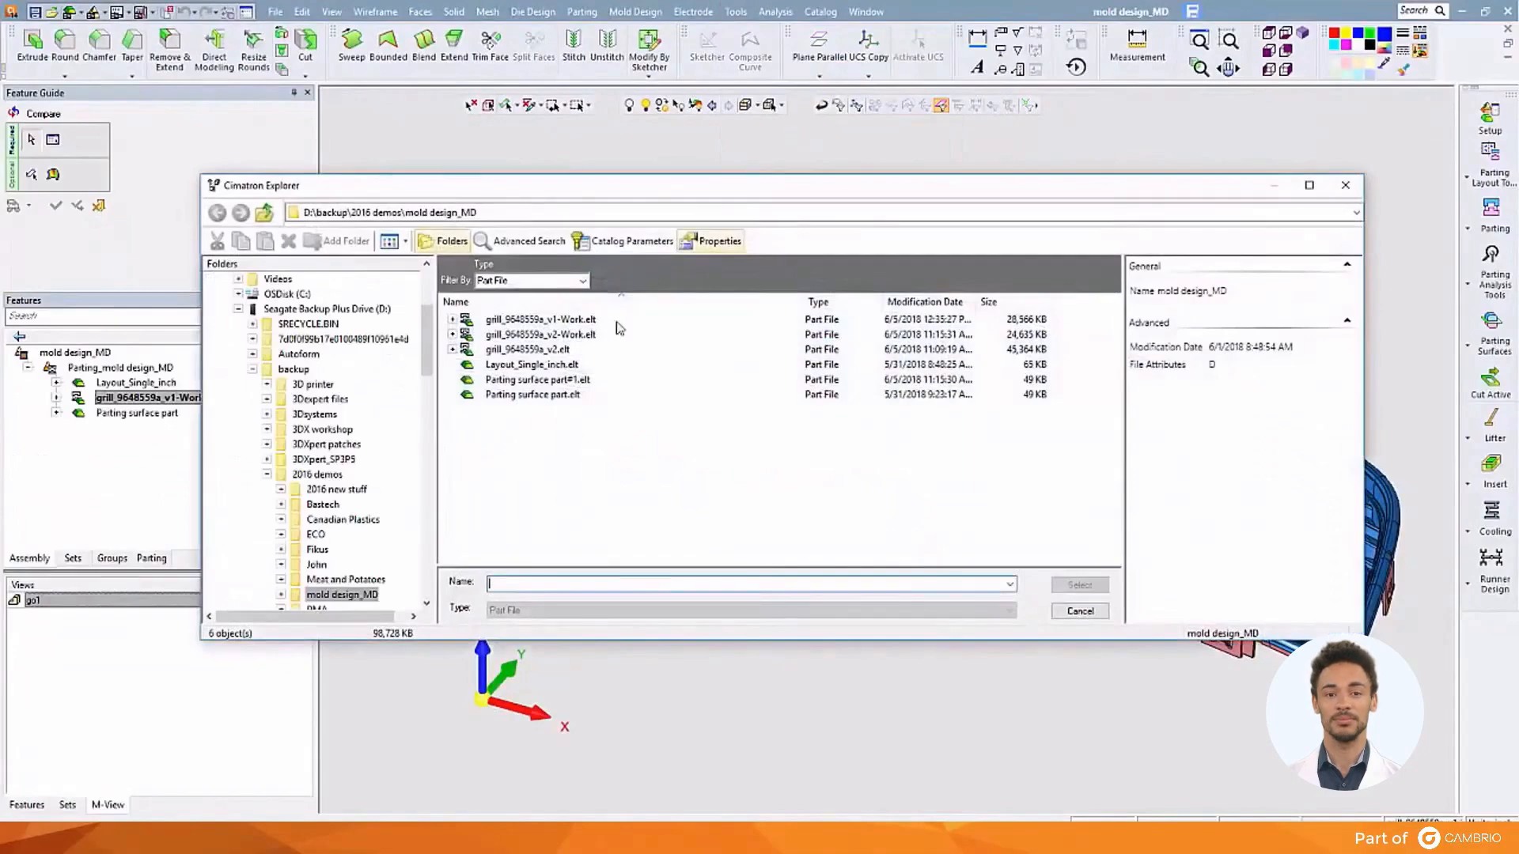
left_click(607, 335)
left_click(1069, 589)
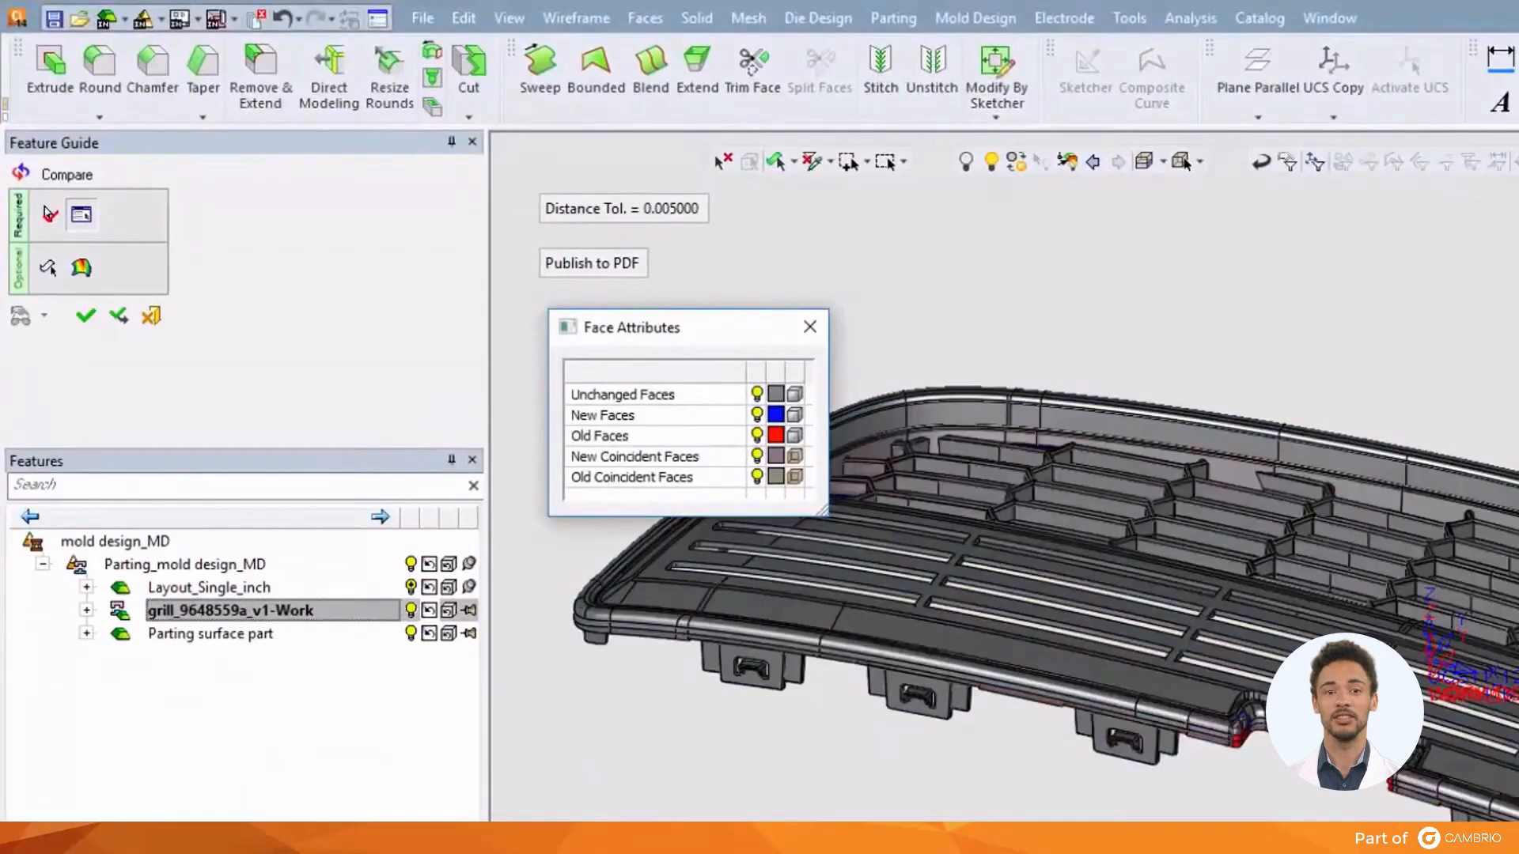
Hide the Old Faces and Old Coincident Faces, viewing the grill from below and front
left_click(757, 436)
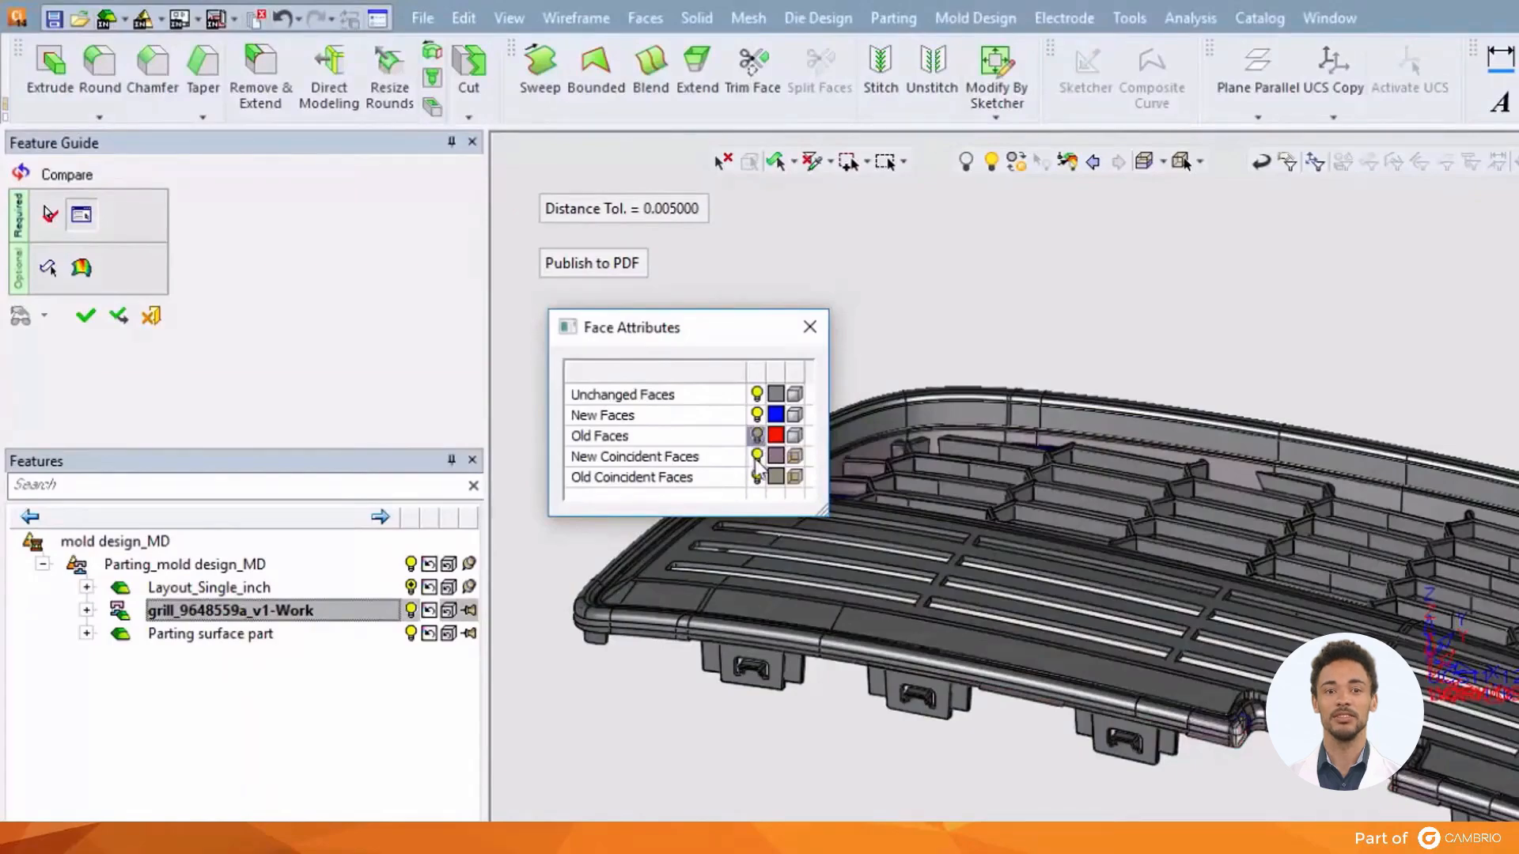
left_click(757, 477)
scroll(782, 520, "up", 1)
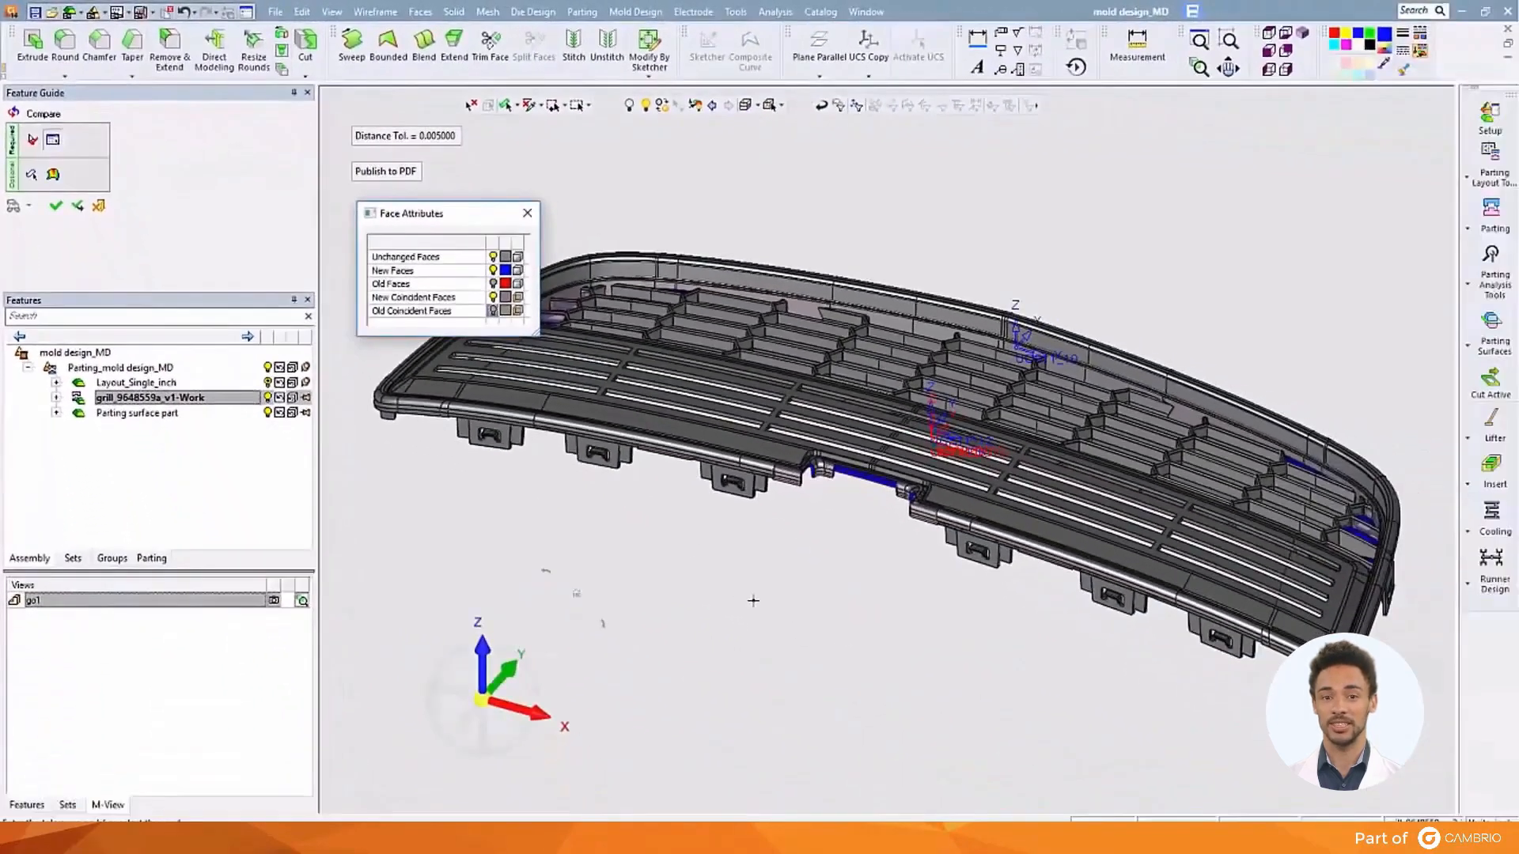
right_click_drag(782, 521, 858, 457, "ctrl")
left_click_drag(855, 453, 845, 491, "ctrl")
left_click(493, 310)
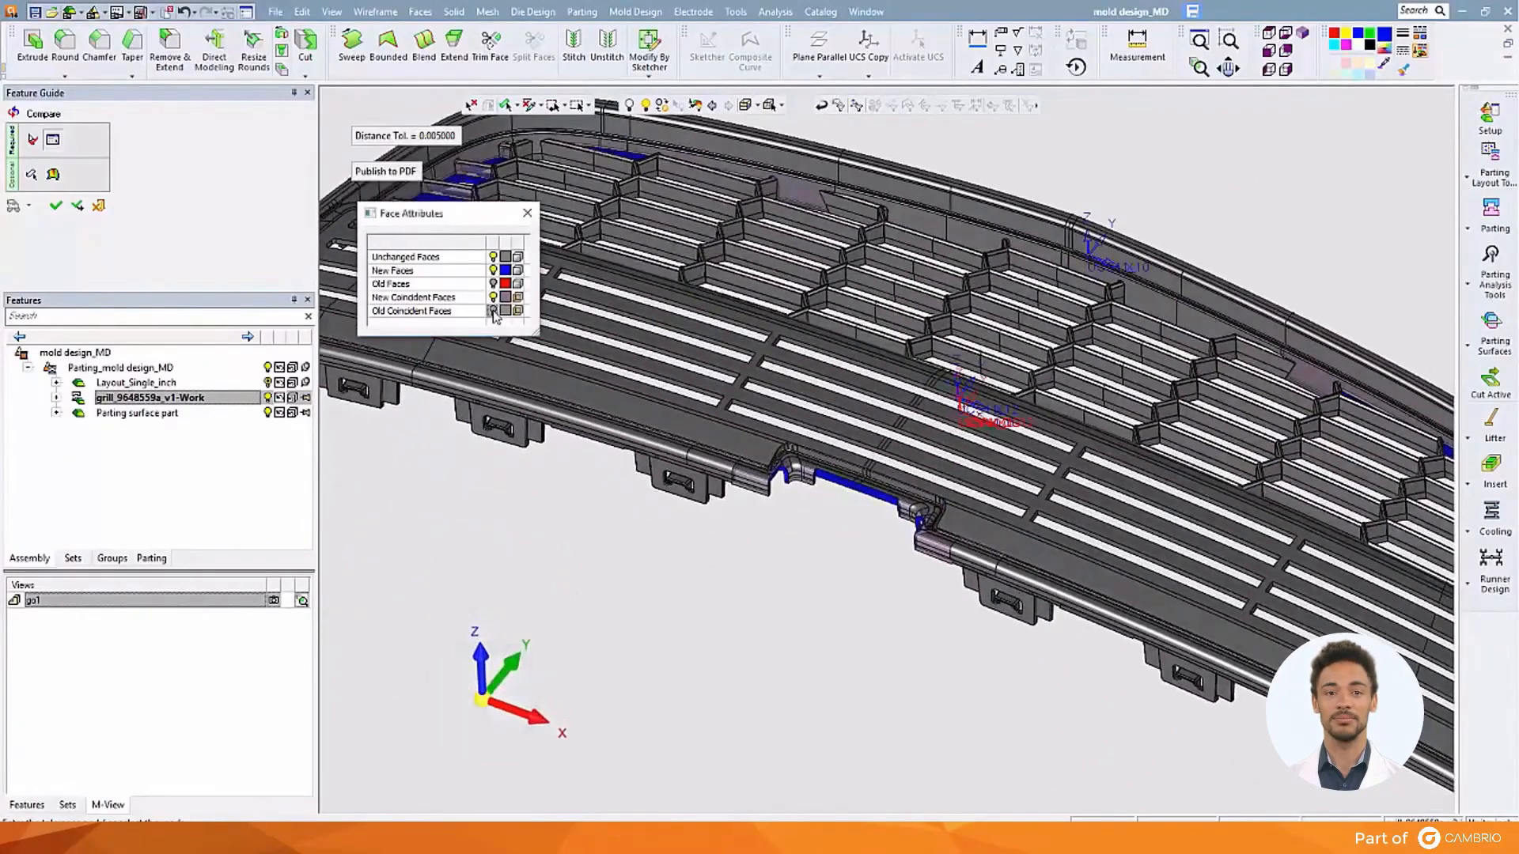
Reshow the old faces and inspect the changes along the grill's right end
left_click(493, 283)
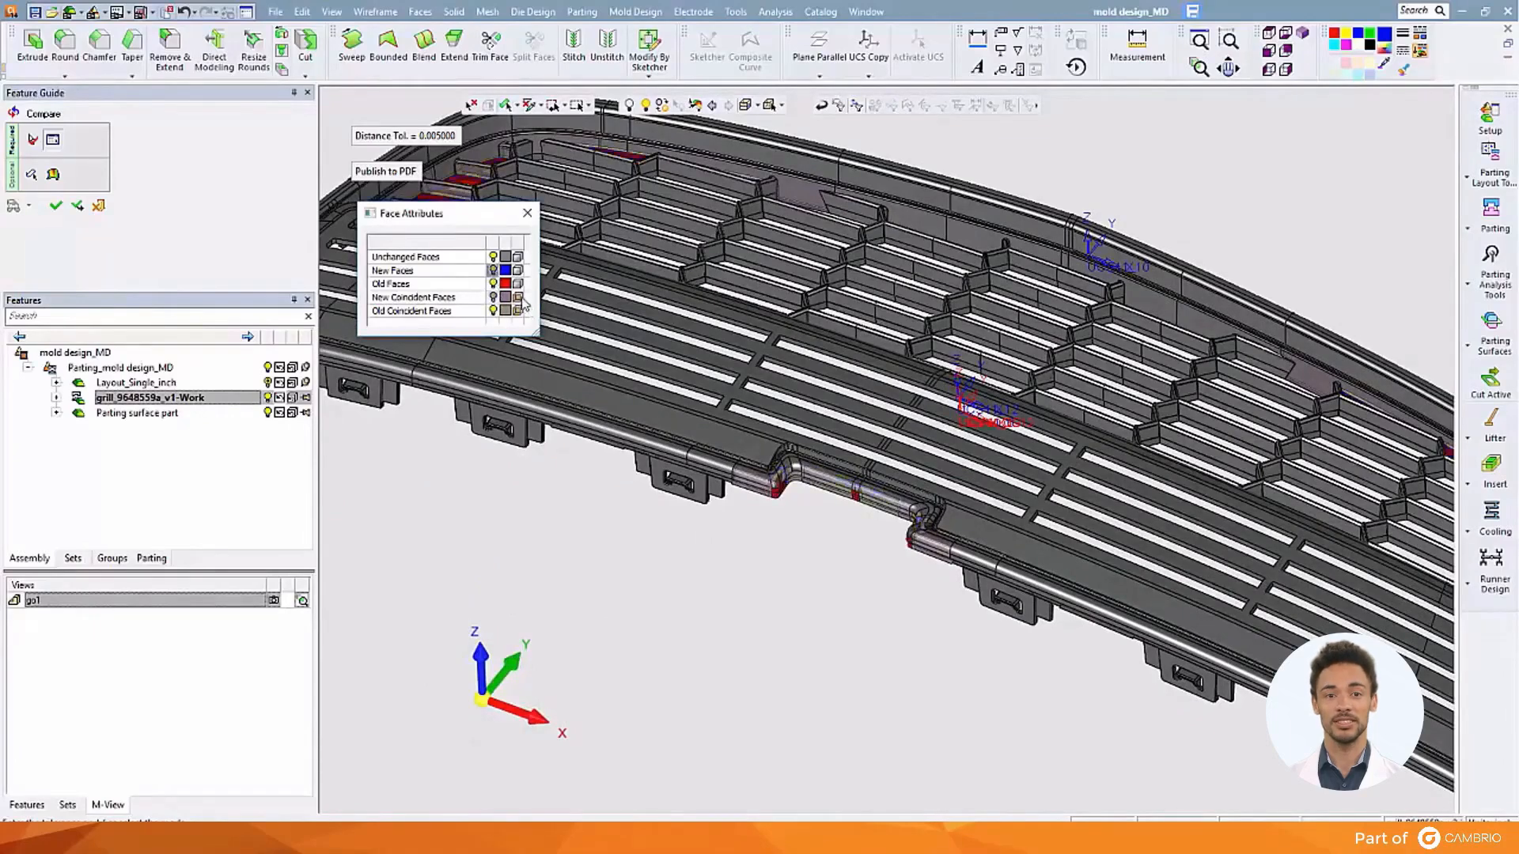
right_click_drag(796, 557, 848, 544, "ctrl")
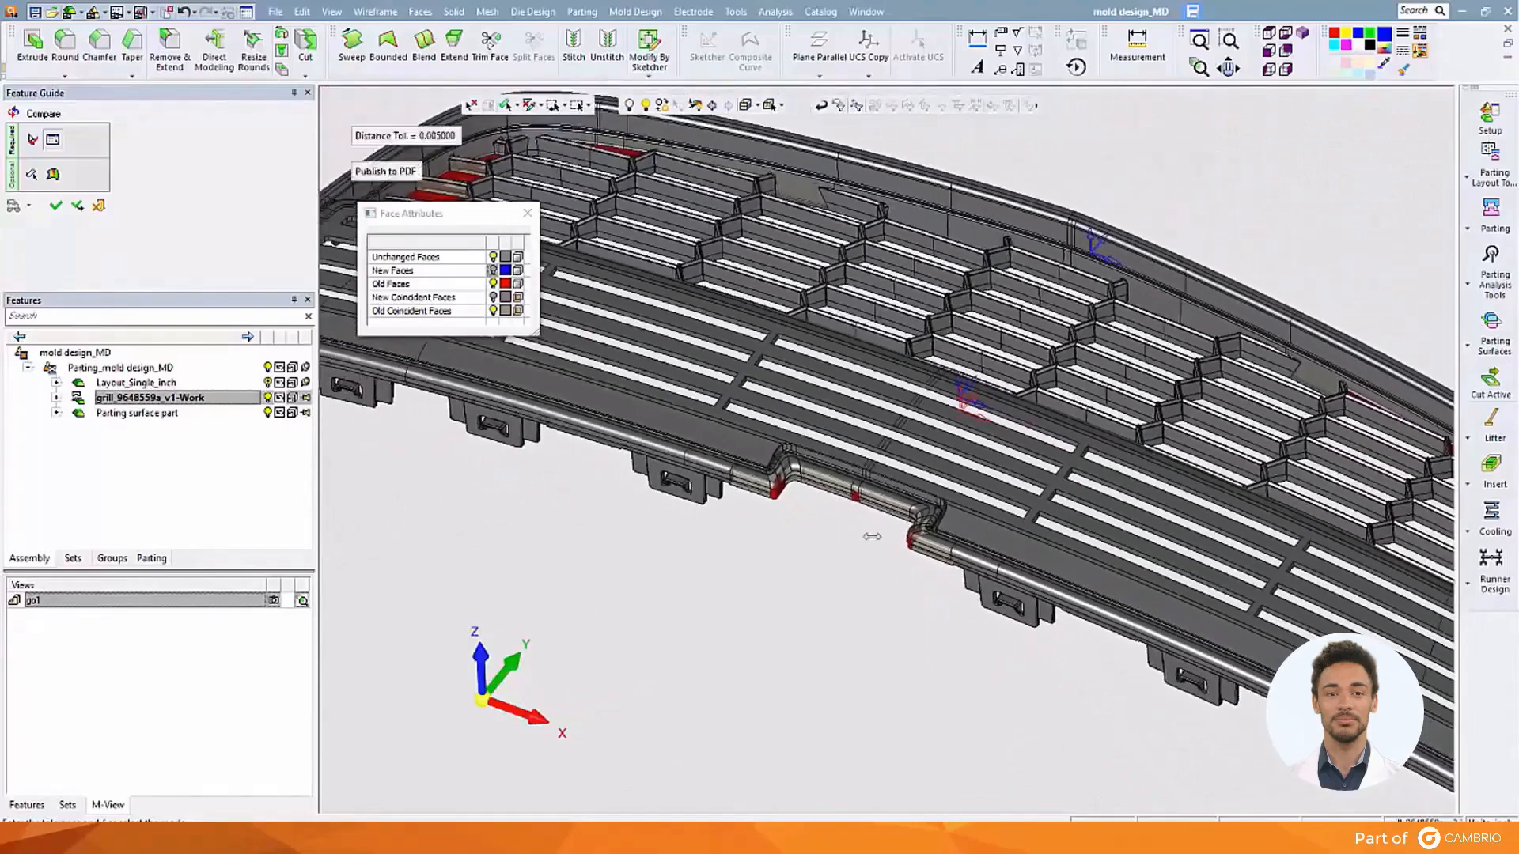
middle_click_drag(1003, 471, 372, 387, "ctrl")
mouse_move(789, 572)
right_mouse_down("ctrl")
mouse_move(815, 281)
mouse_move(800, 568)
right_mouse_up("ctrl")
middle_click_drag(738, 481, 1344, 591, "ctrl")
right_click_drag(546, 287, 539, 374, "ctrl")
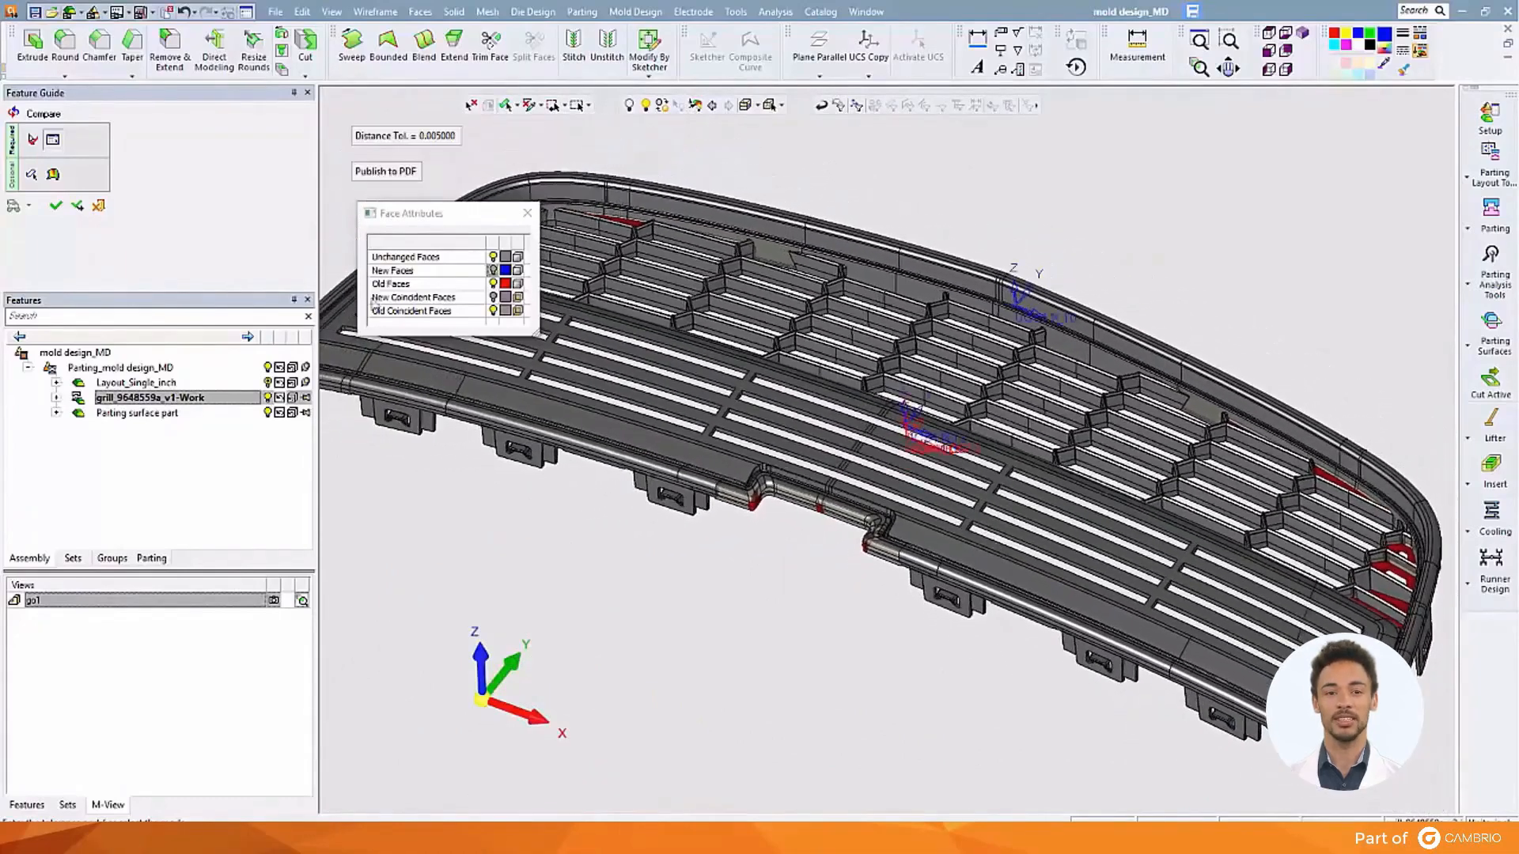
Run the deviation analysis and display Removed Material, inspecting the grill's right end
left_click(53, 174)
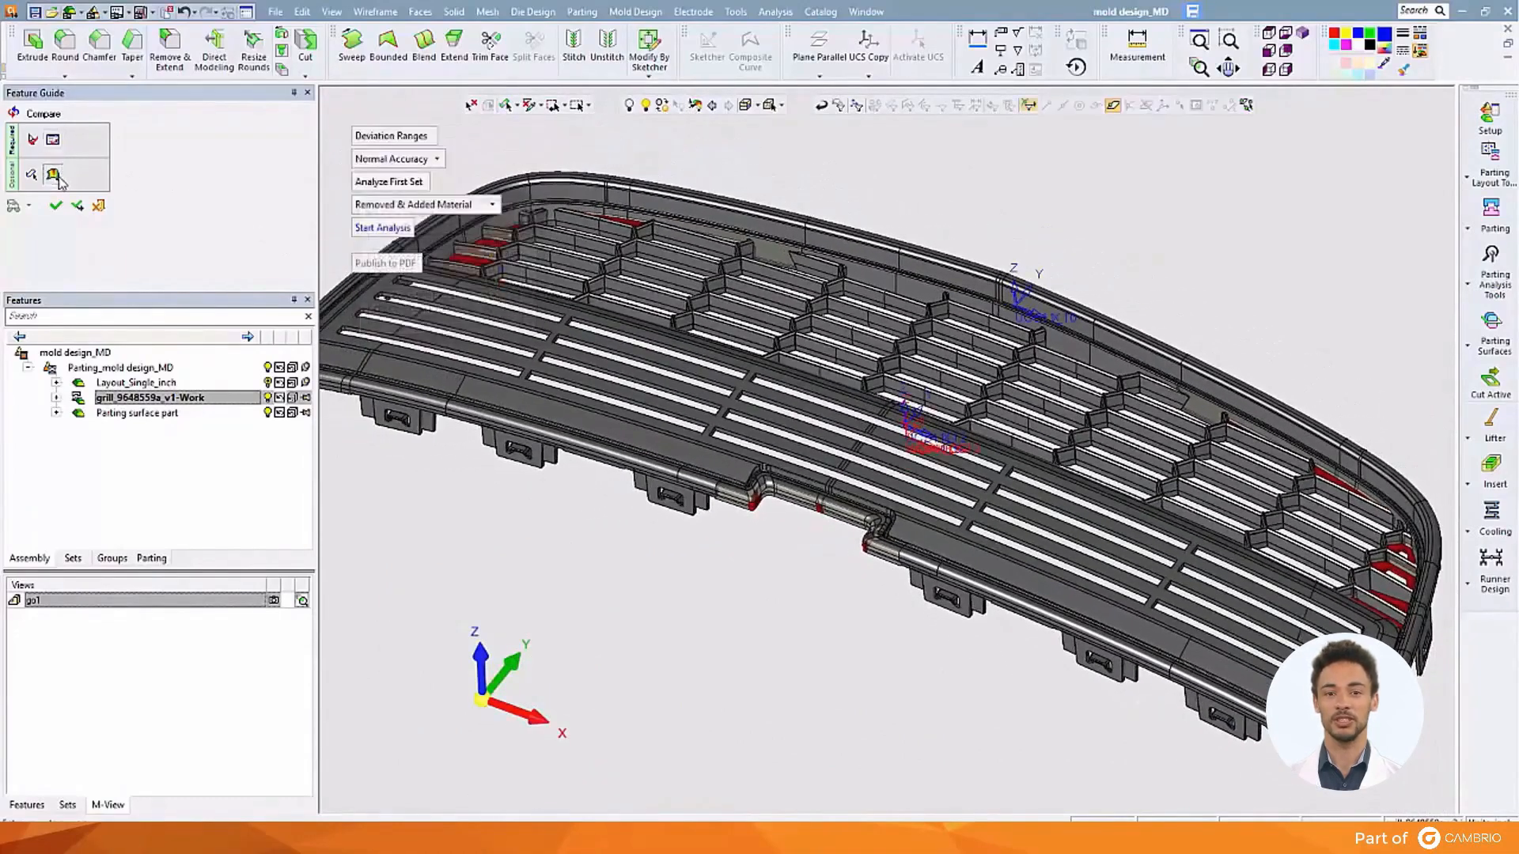
left_click(388, 229)
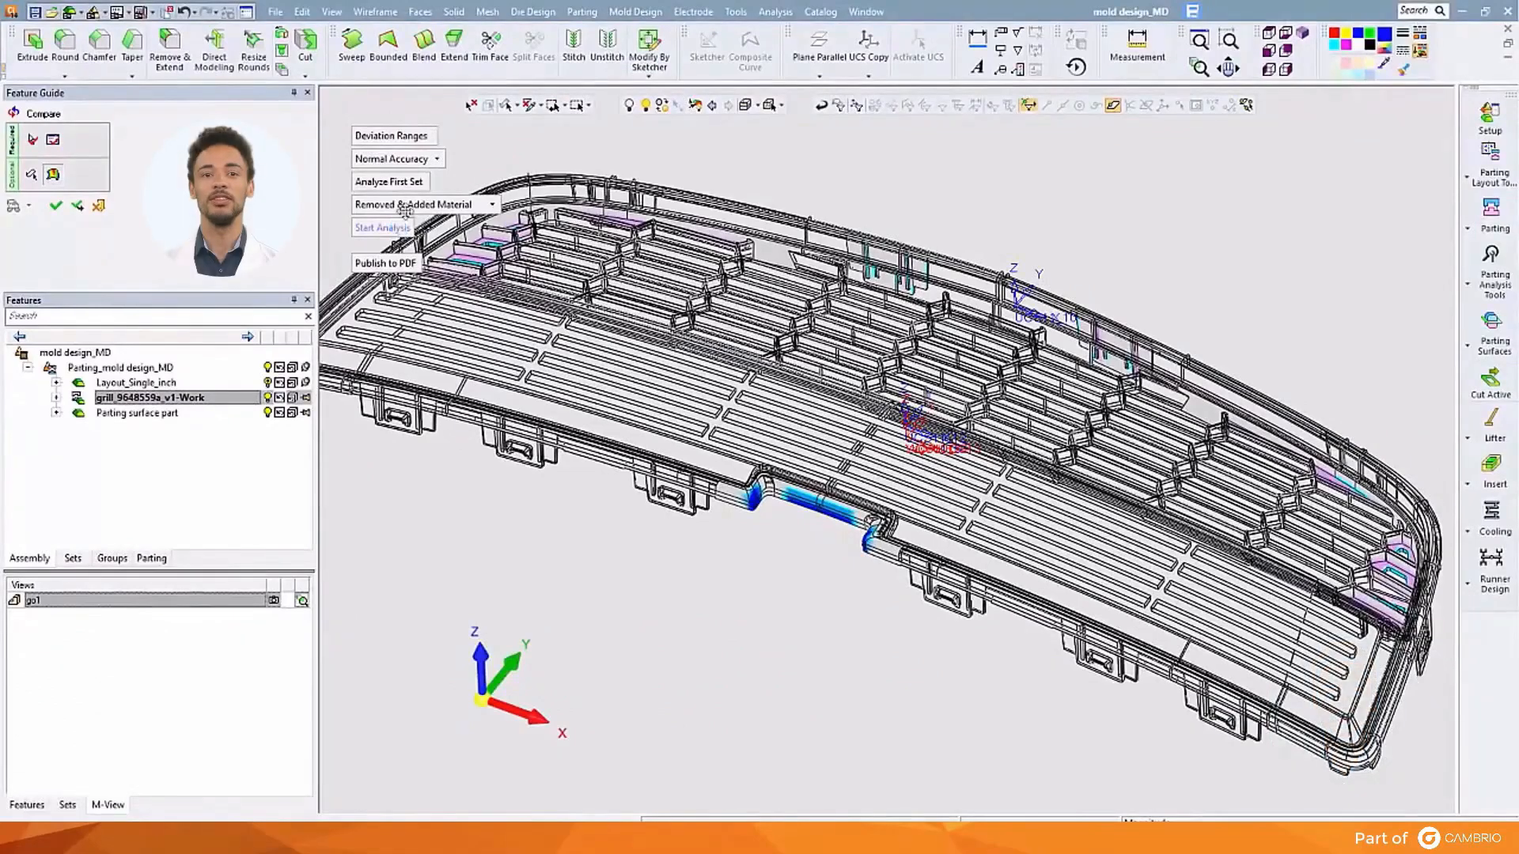
left_click(420, 204)
left_click(413, 223)
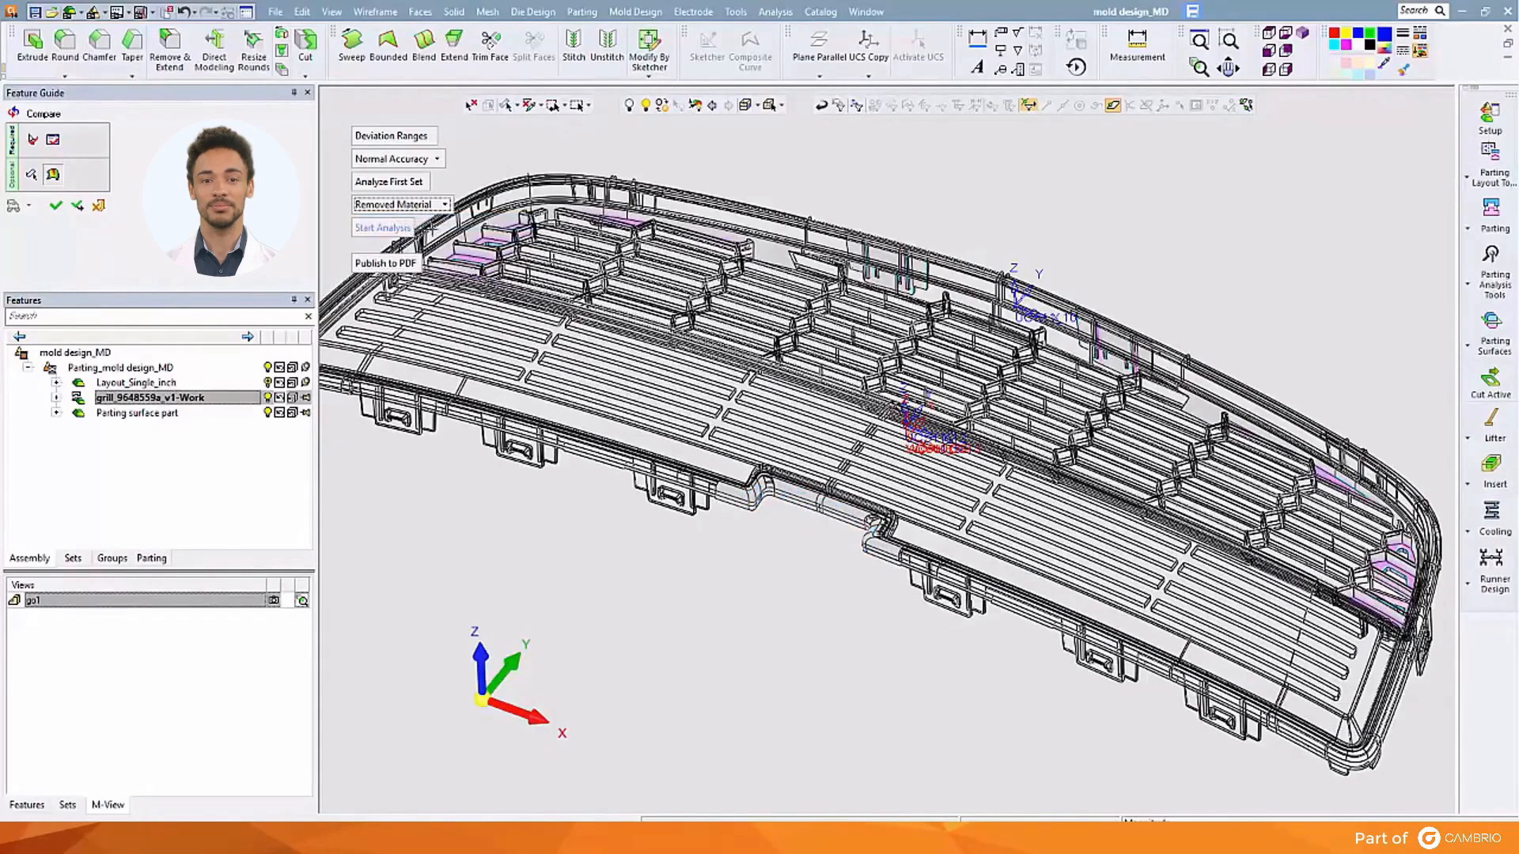
middle_click_drag(1314, 558, 945, 476, "ctrl")
right_click_drag(944, 476, 1282, 341, "ctrl")
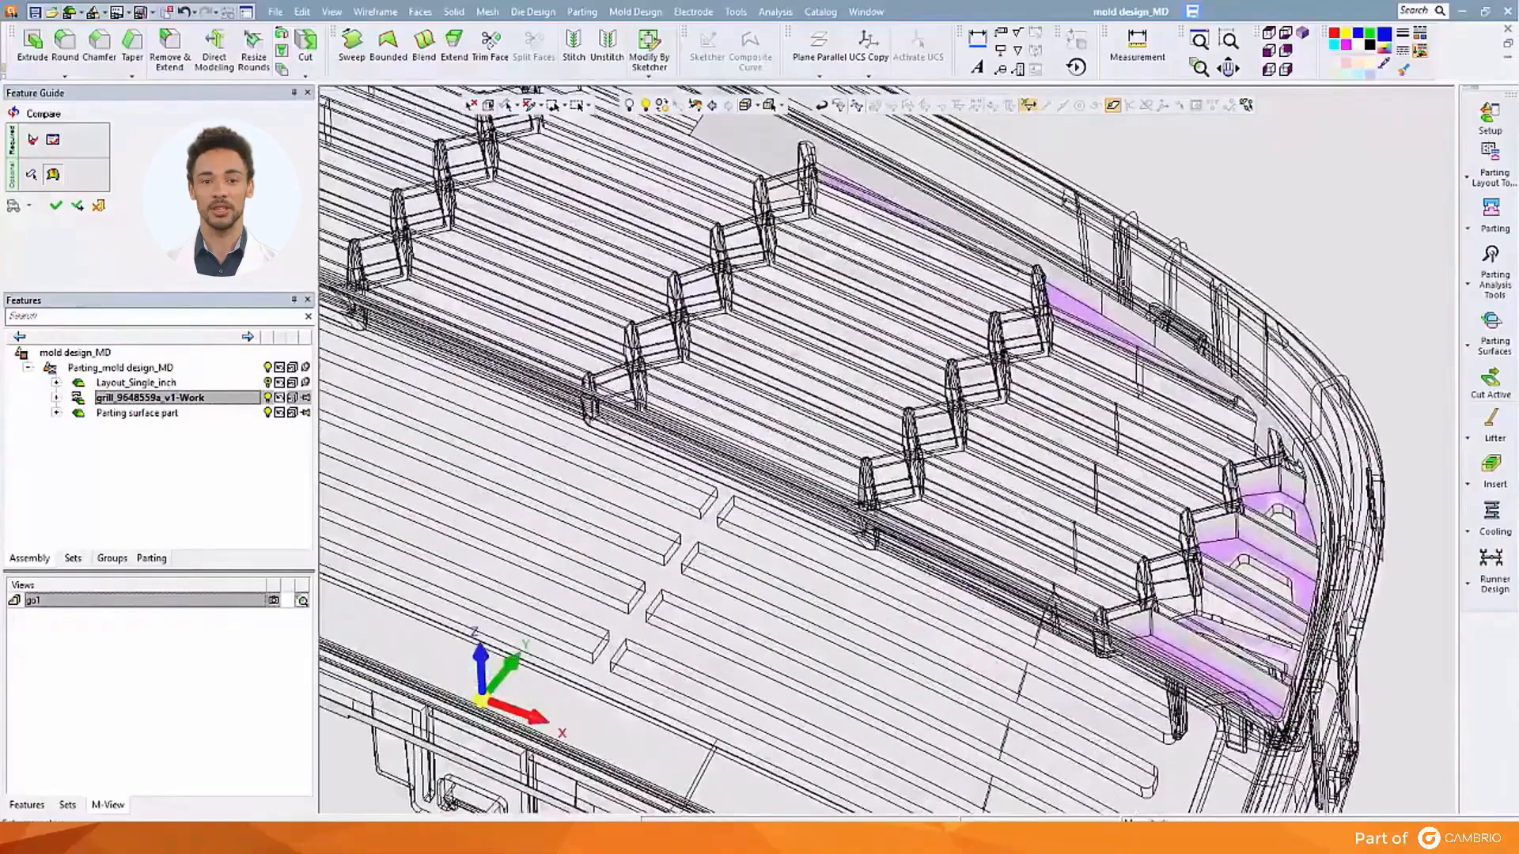
right_click_drag(1120, 289, 584, 365, "ctrl")
middle_click_drag(730, 382, 1114, 603, "ctrl")
right_click_drag(1114, 603, 989, 503, "ctrl")
middle_click_drag(888, 518, 973, 365, "ctrl")
Switch the display to Added Material, then to Removed & Added Material
left_click(427, 205)
left_click(405, 237)
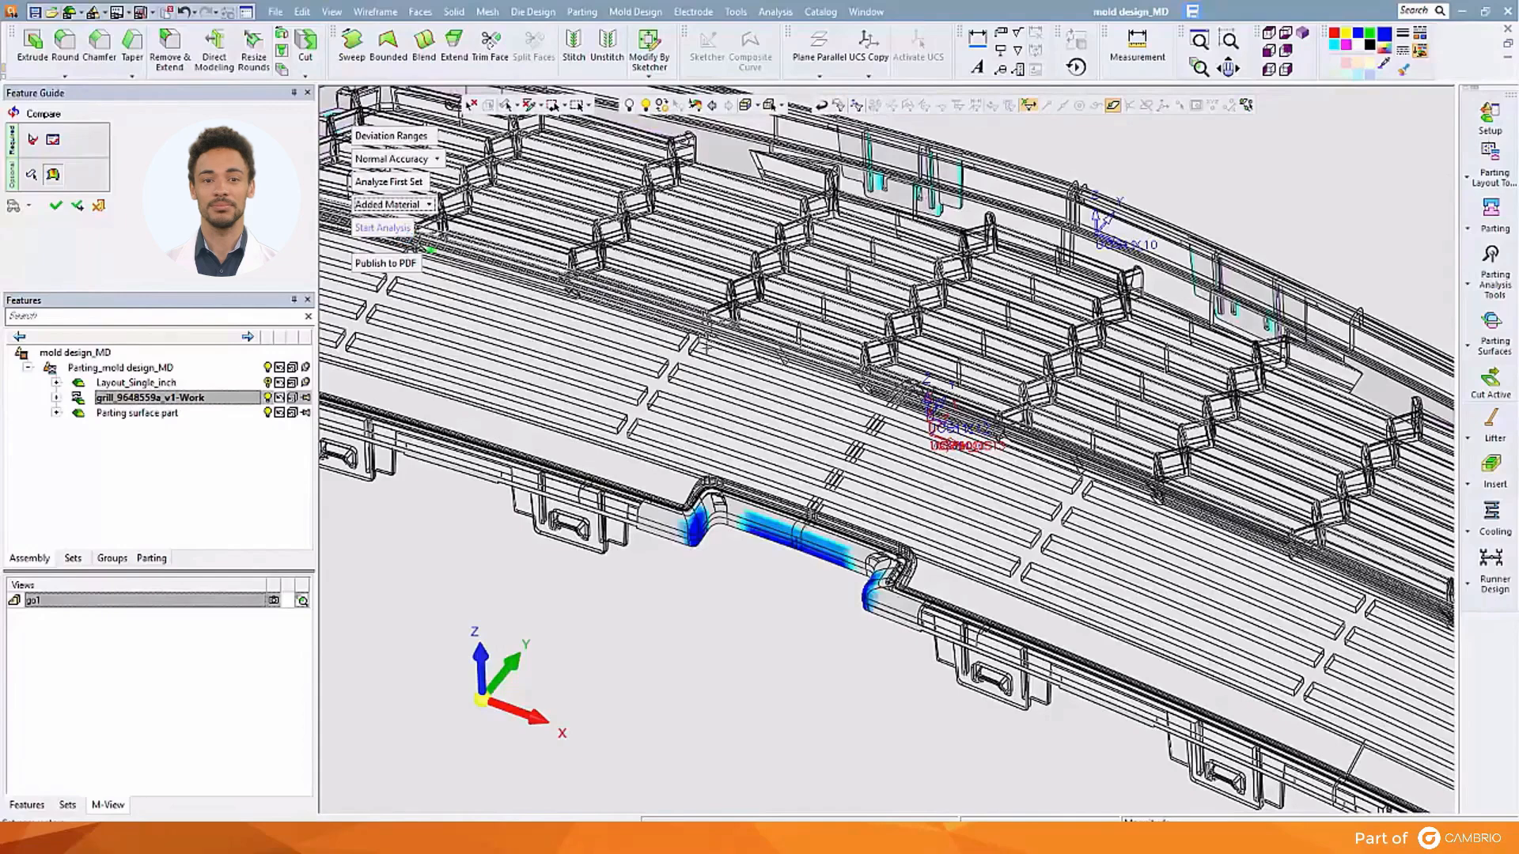
right_click_drag(826, 324, 799, 536, "ctrl")
left_click(431, 206)
left_click(423, 256)
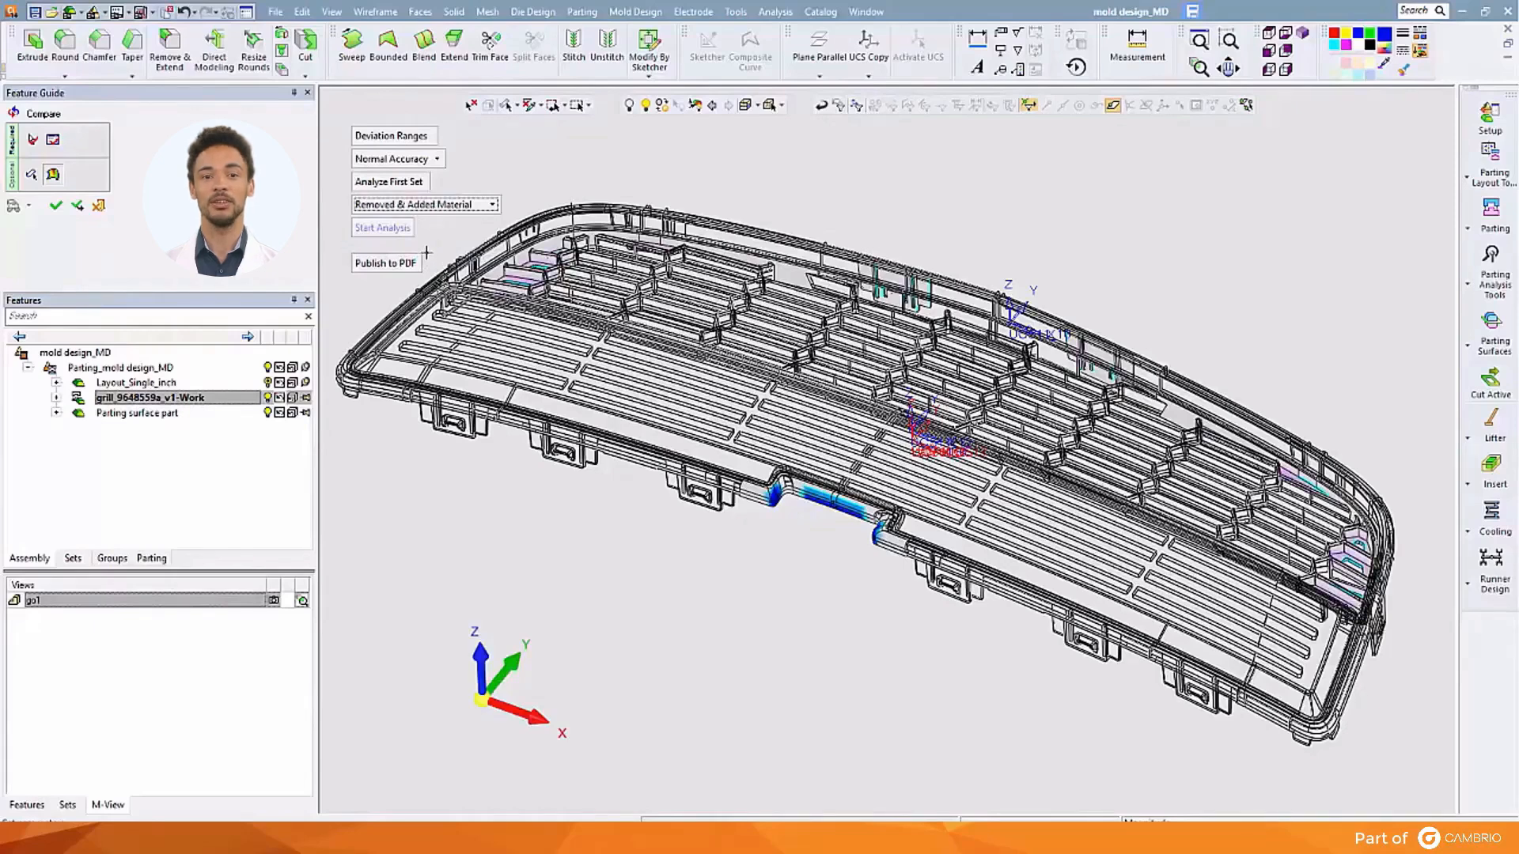
left_click(385, 264)
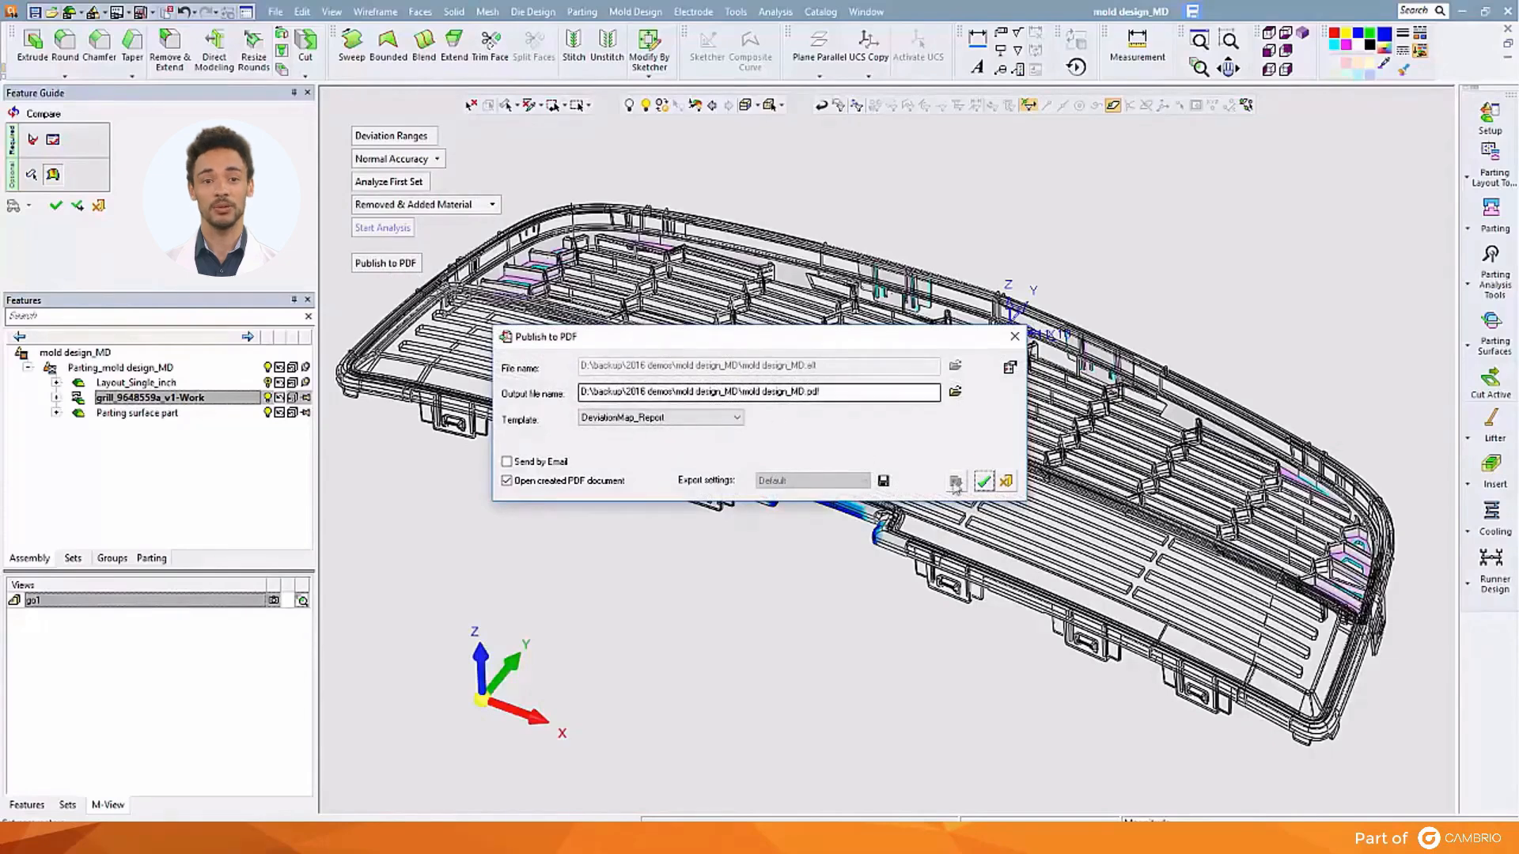
left_click(1005, 481)
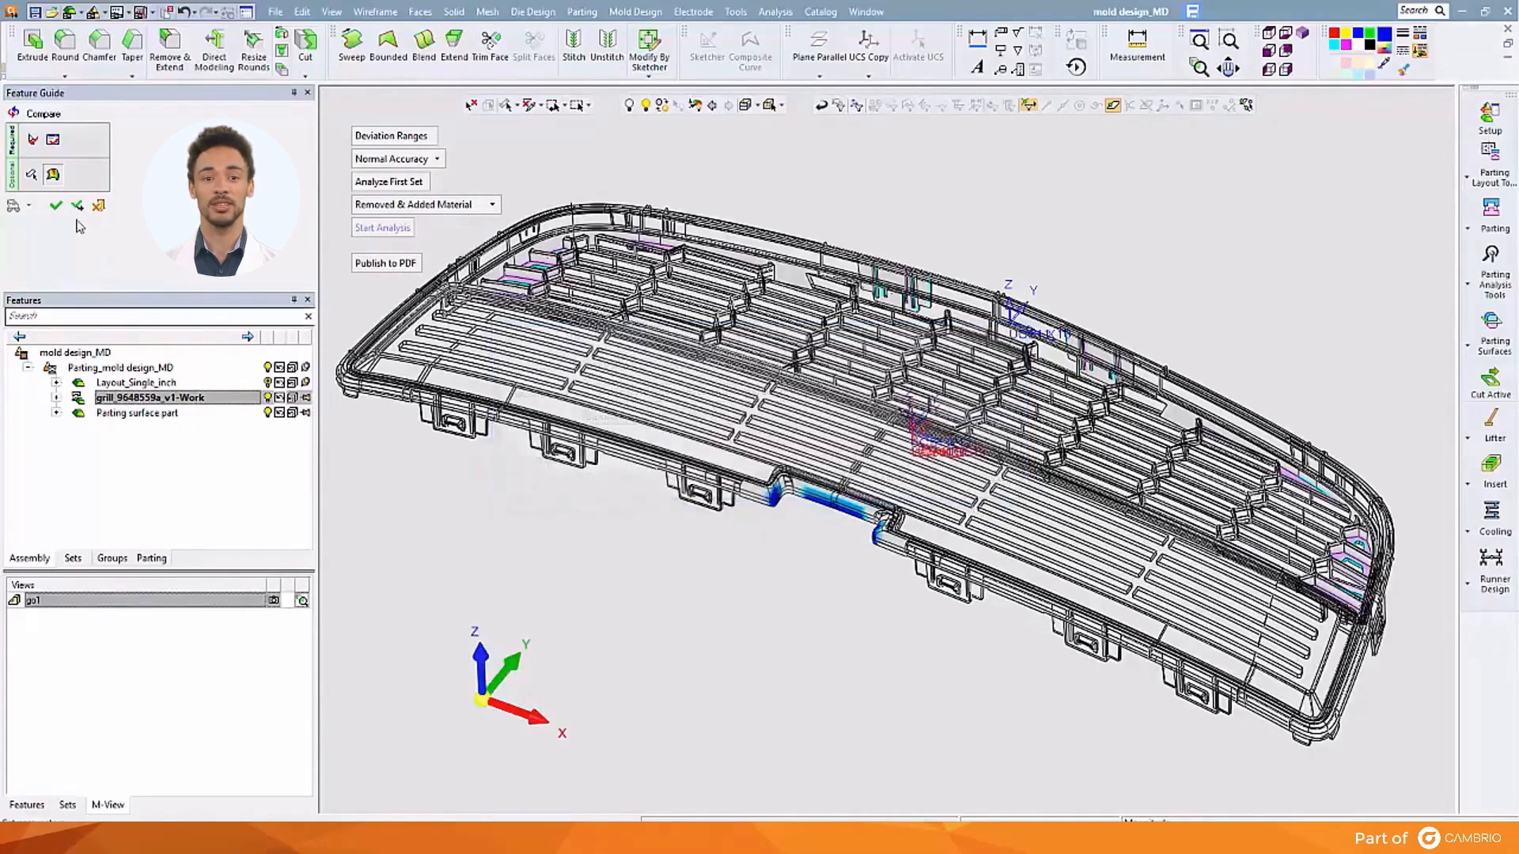
left_click(57, 206)
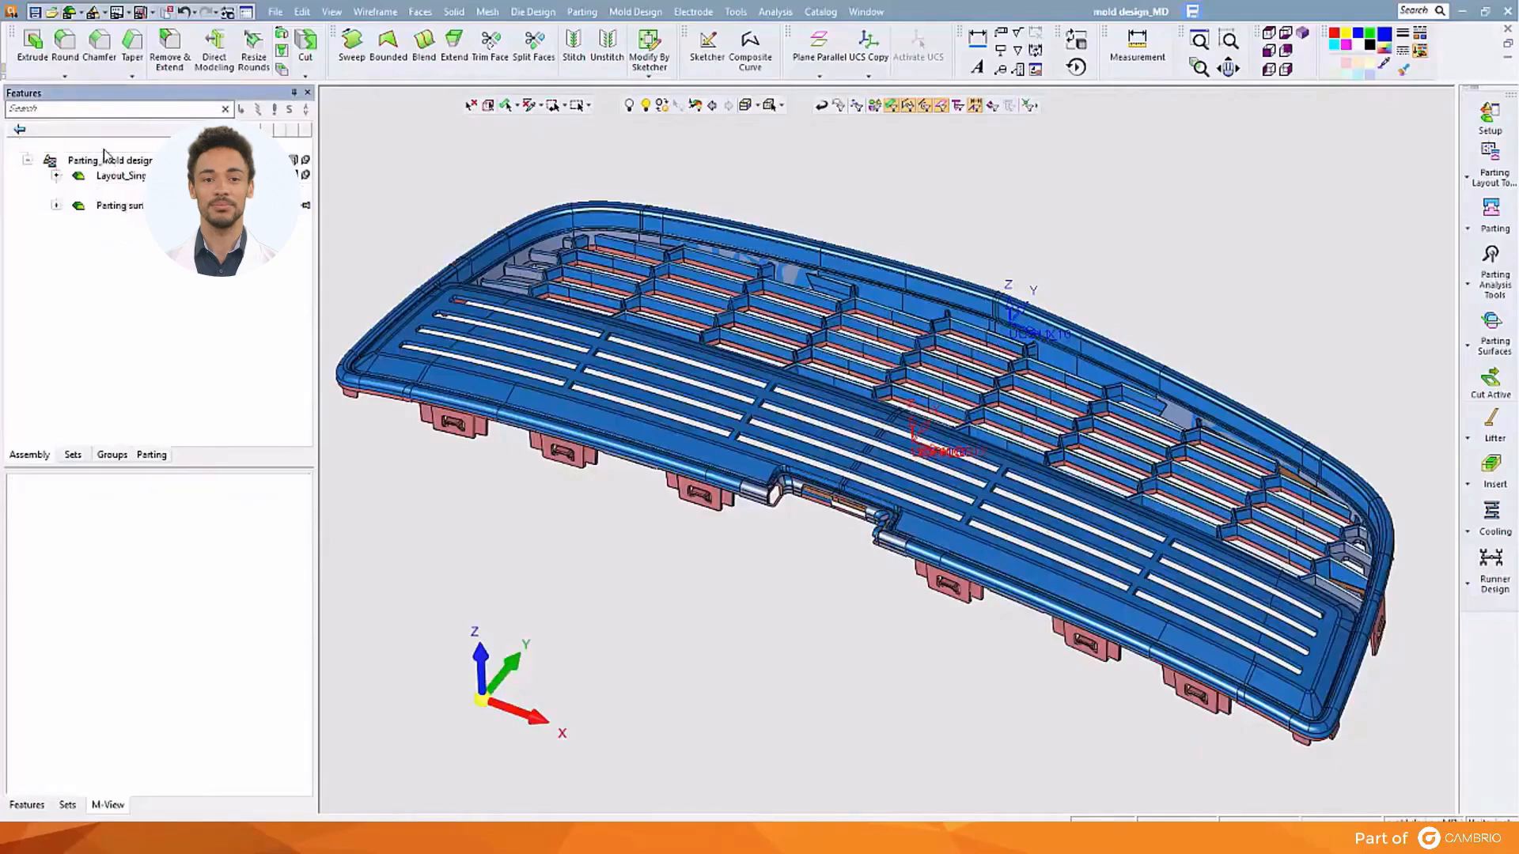
Restore the saved M-View orientation and toggle the Split-02 and Split-01 displays
double_click(106, 500)
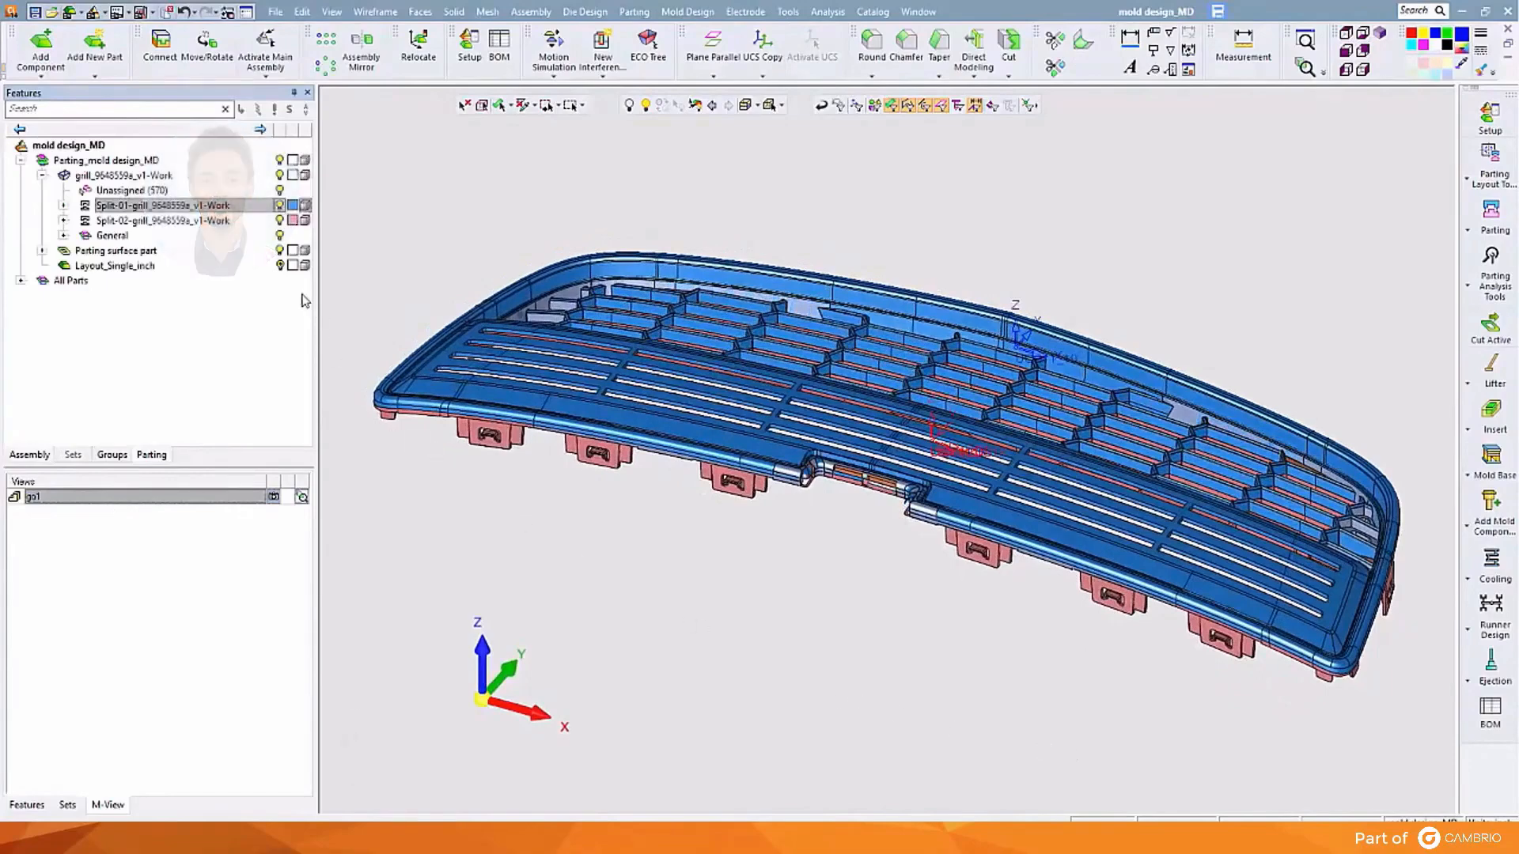
left_click(279, 222)
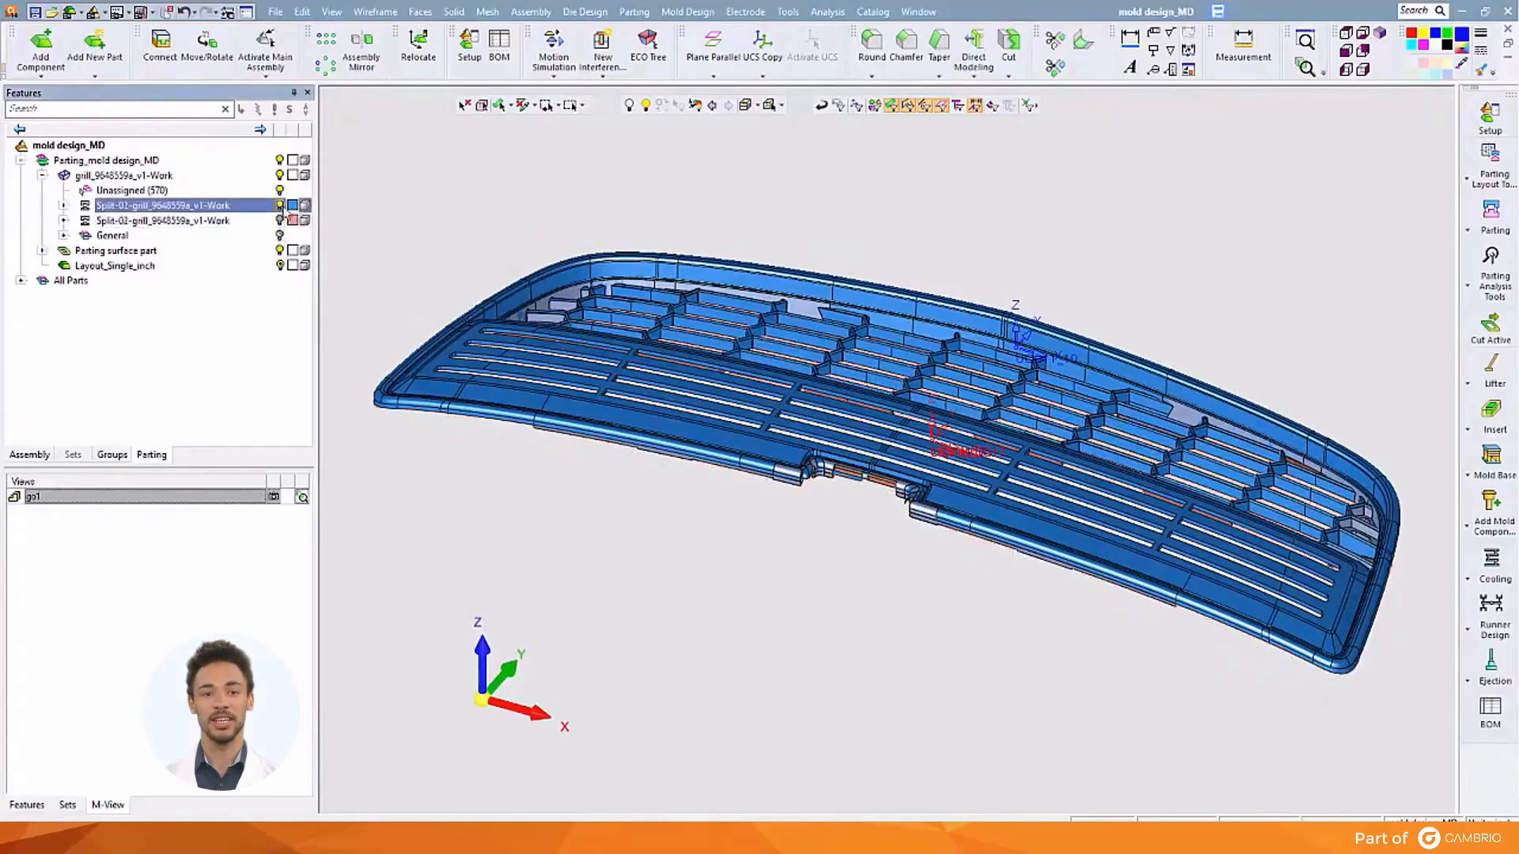
left_click(280, 206)
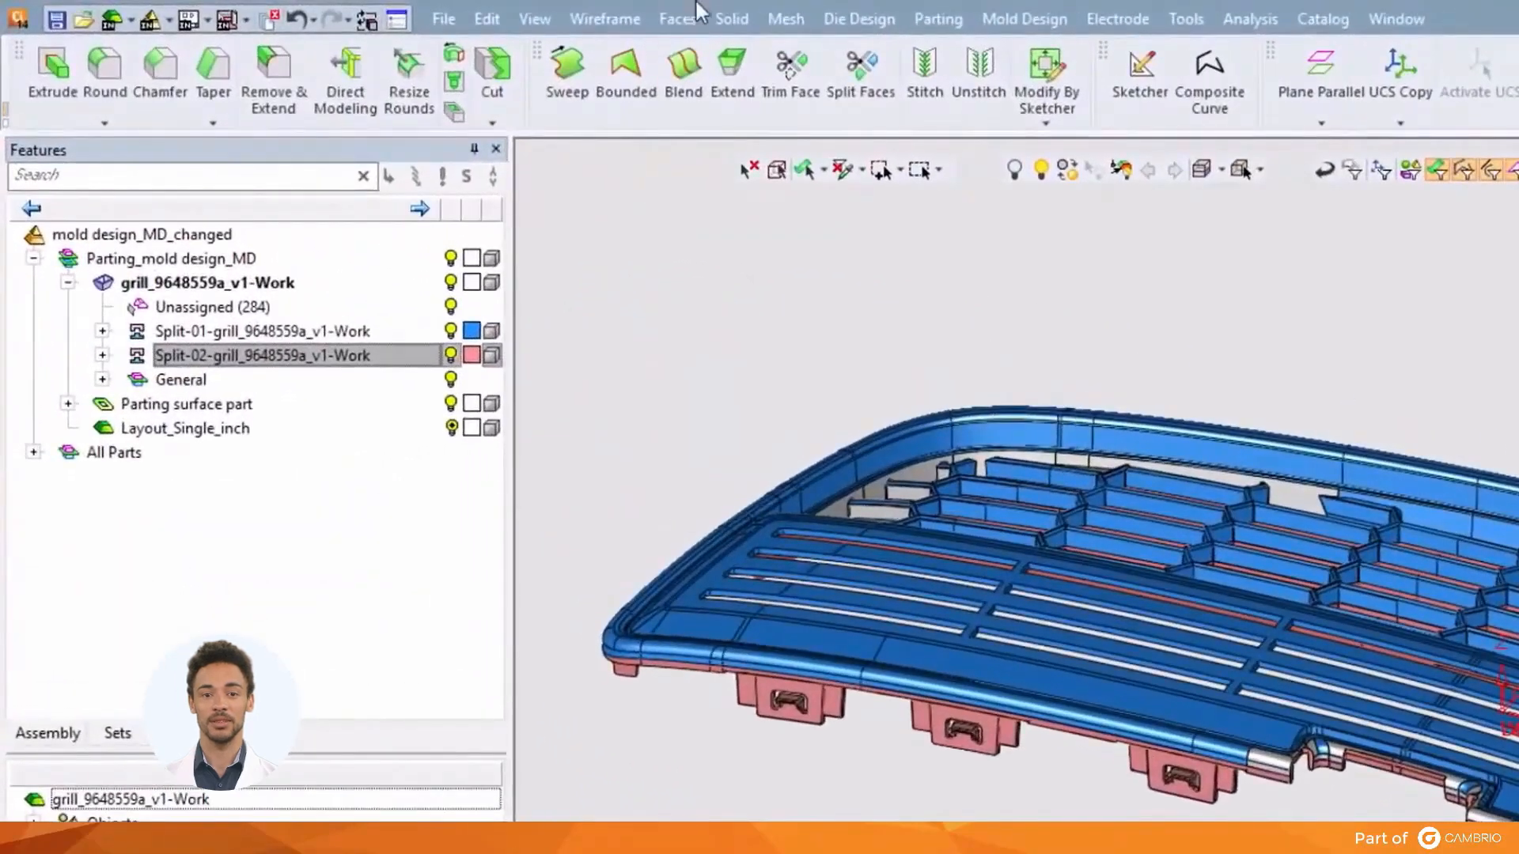
Stitch every face of the changed grille into one body, creating Stitch27
left_click(688, 18)
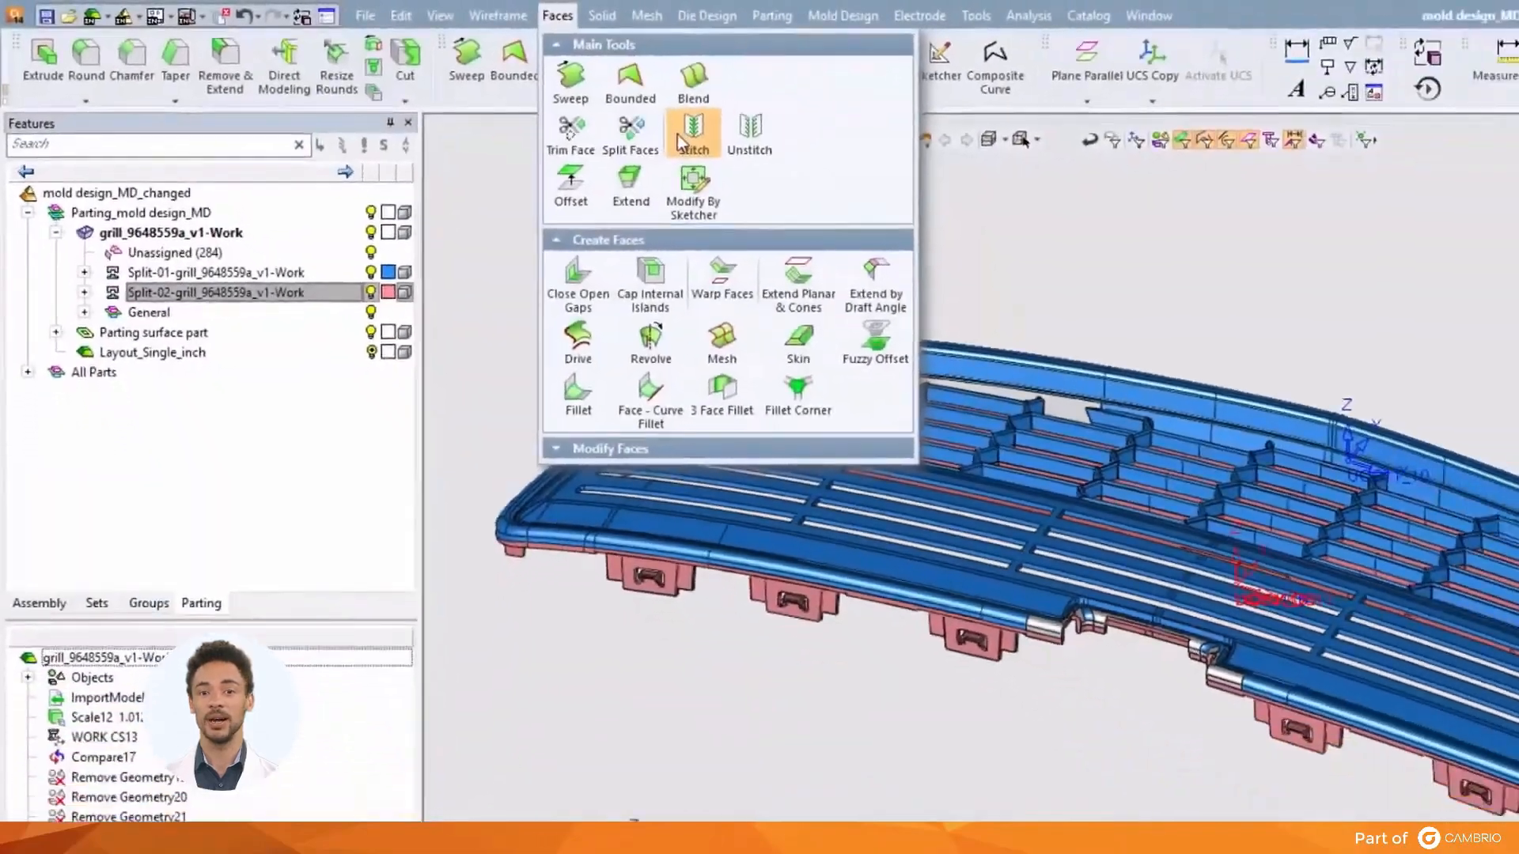
left_click(679, 136)
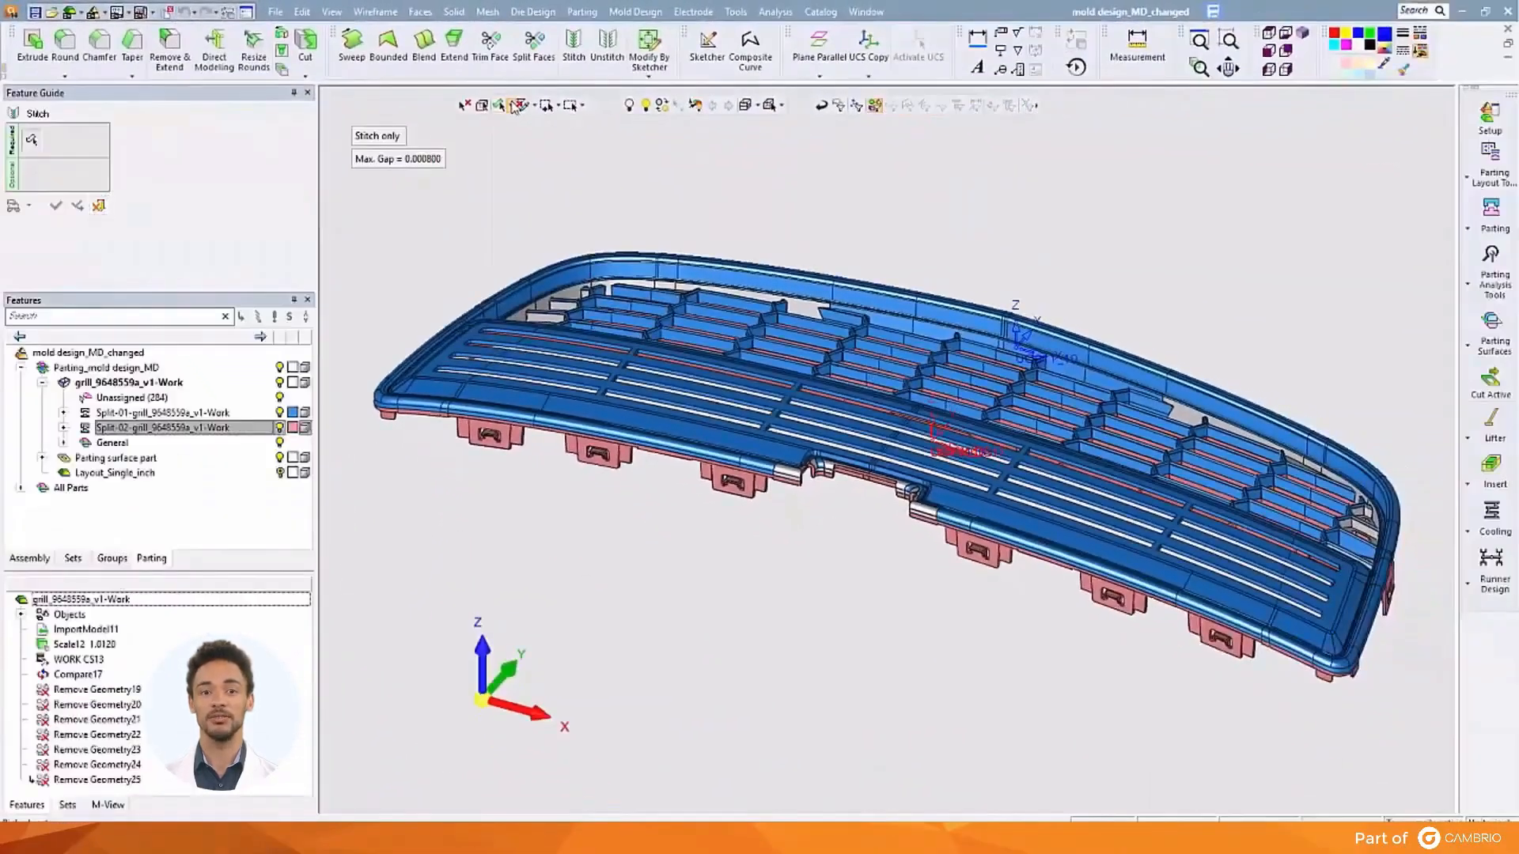
left_click(480, 108)
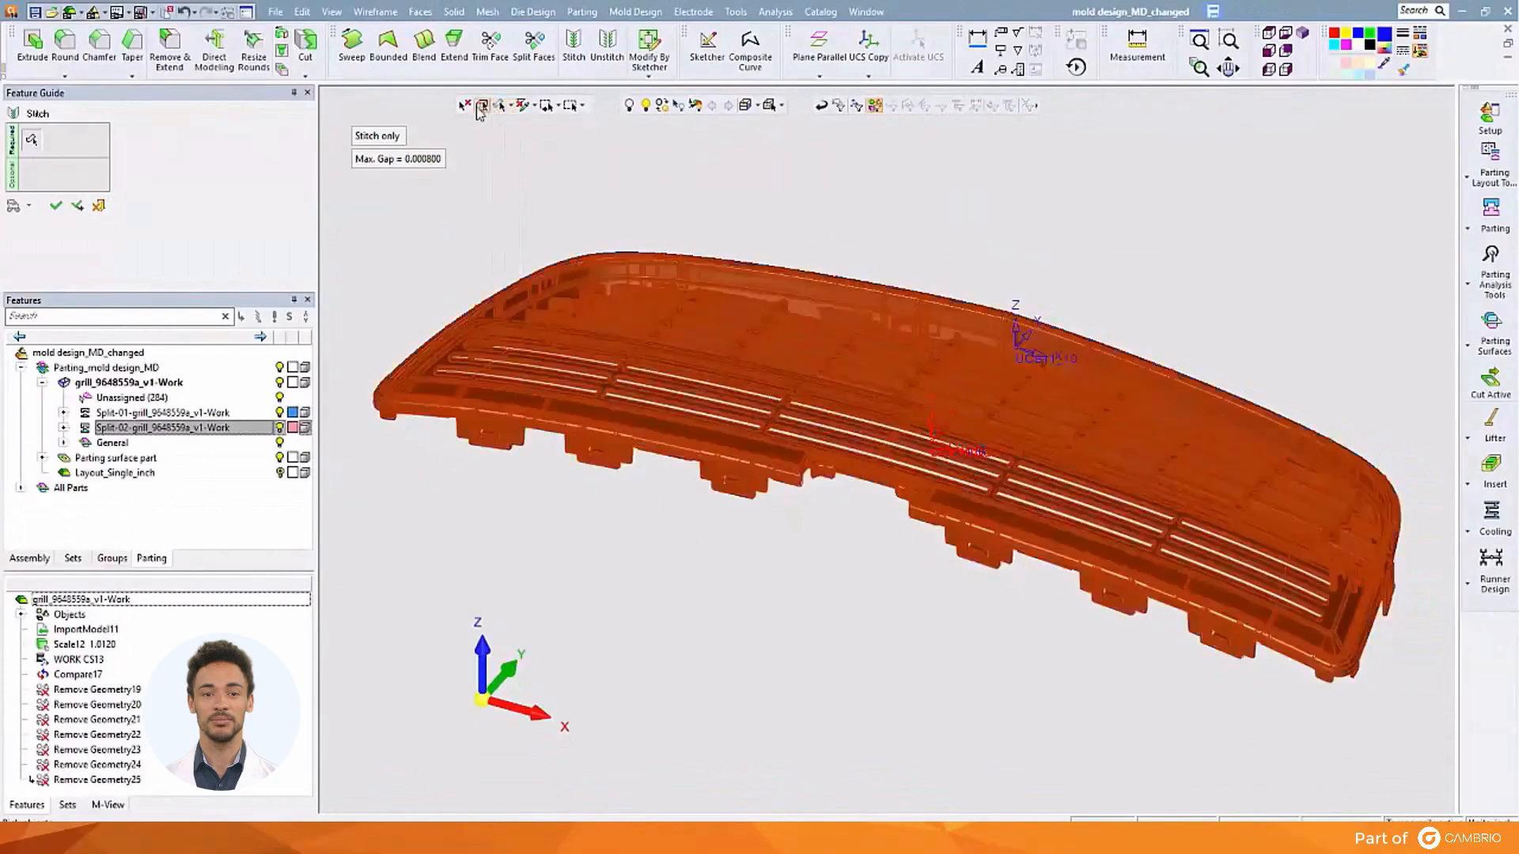
left_click(56, 208)
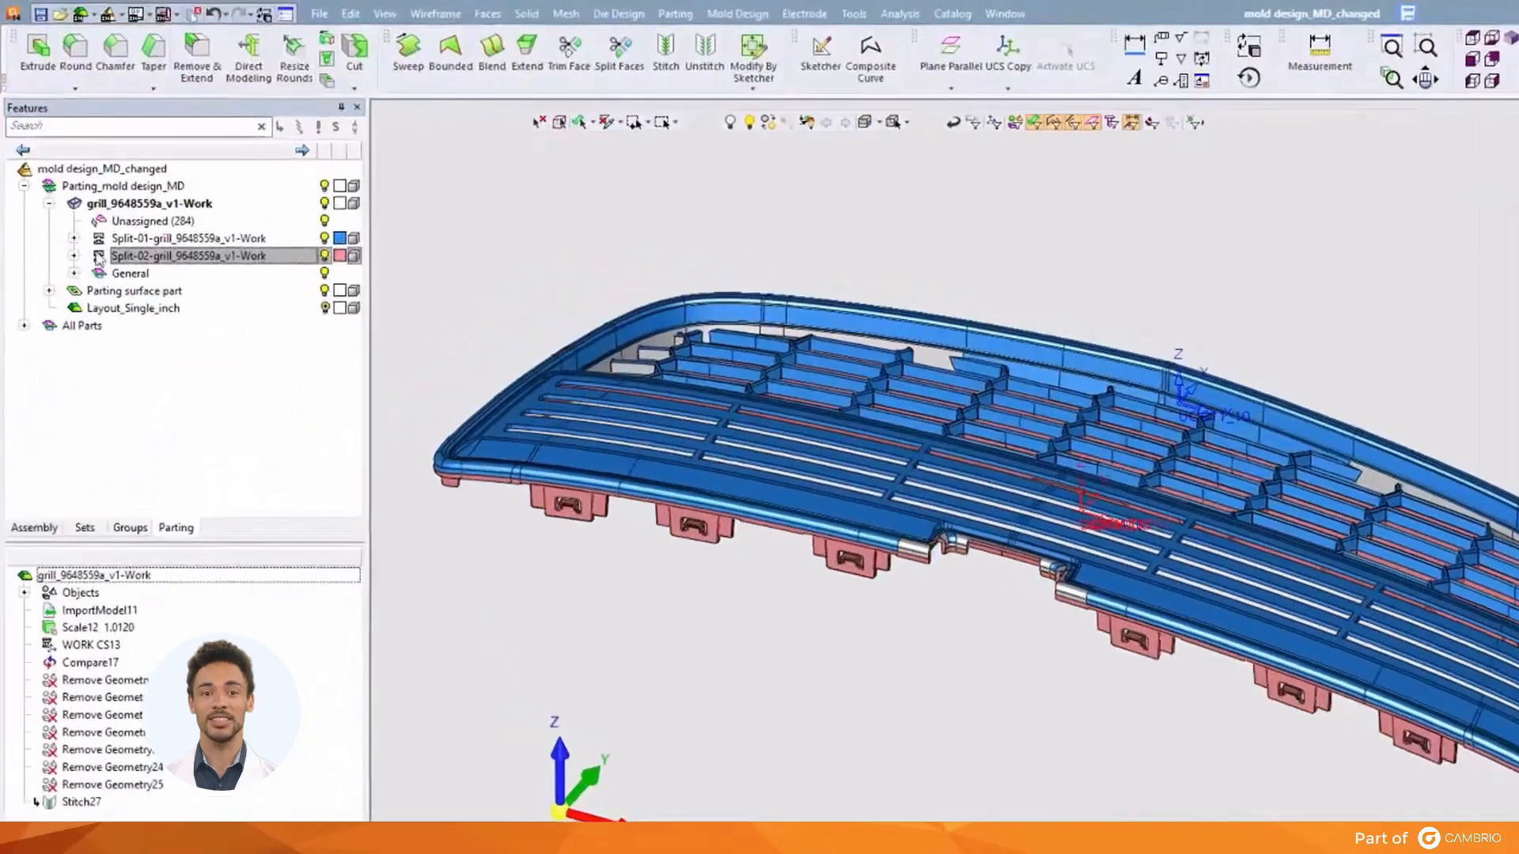
Re-analyse the Split-01 cavity direction at -0.1 draft, cutting unassigned faces from 284 to 114
left_click(110, 207)
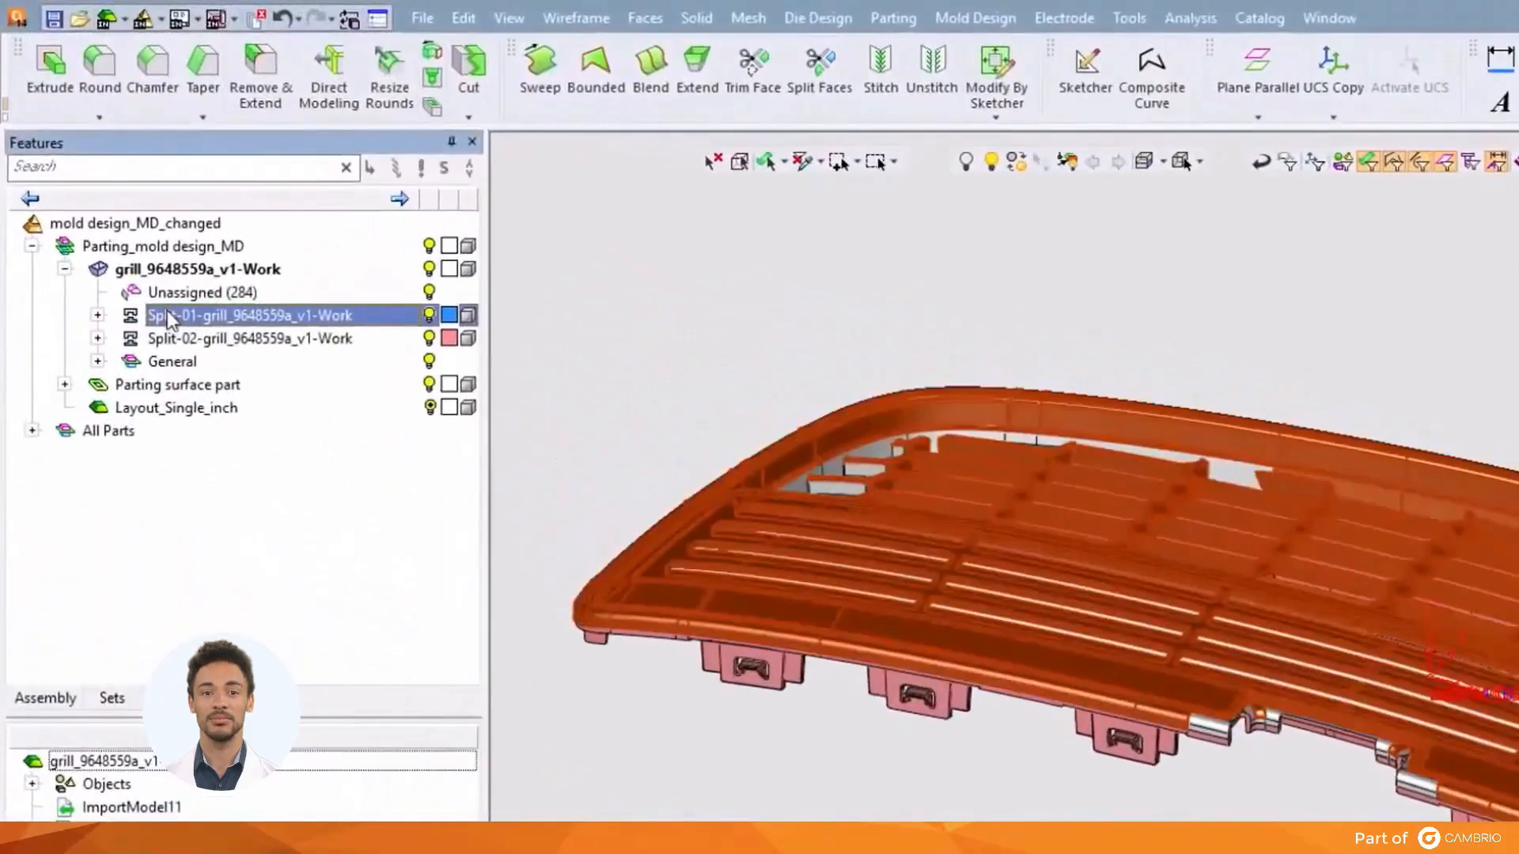
right_click(170, 322)
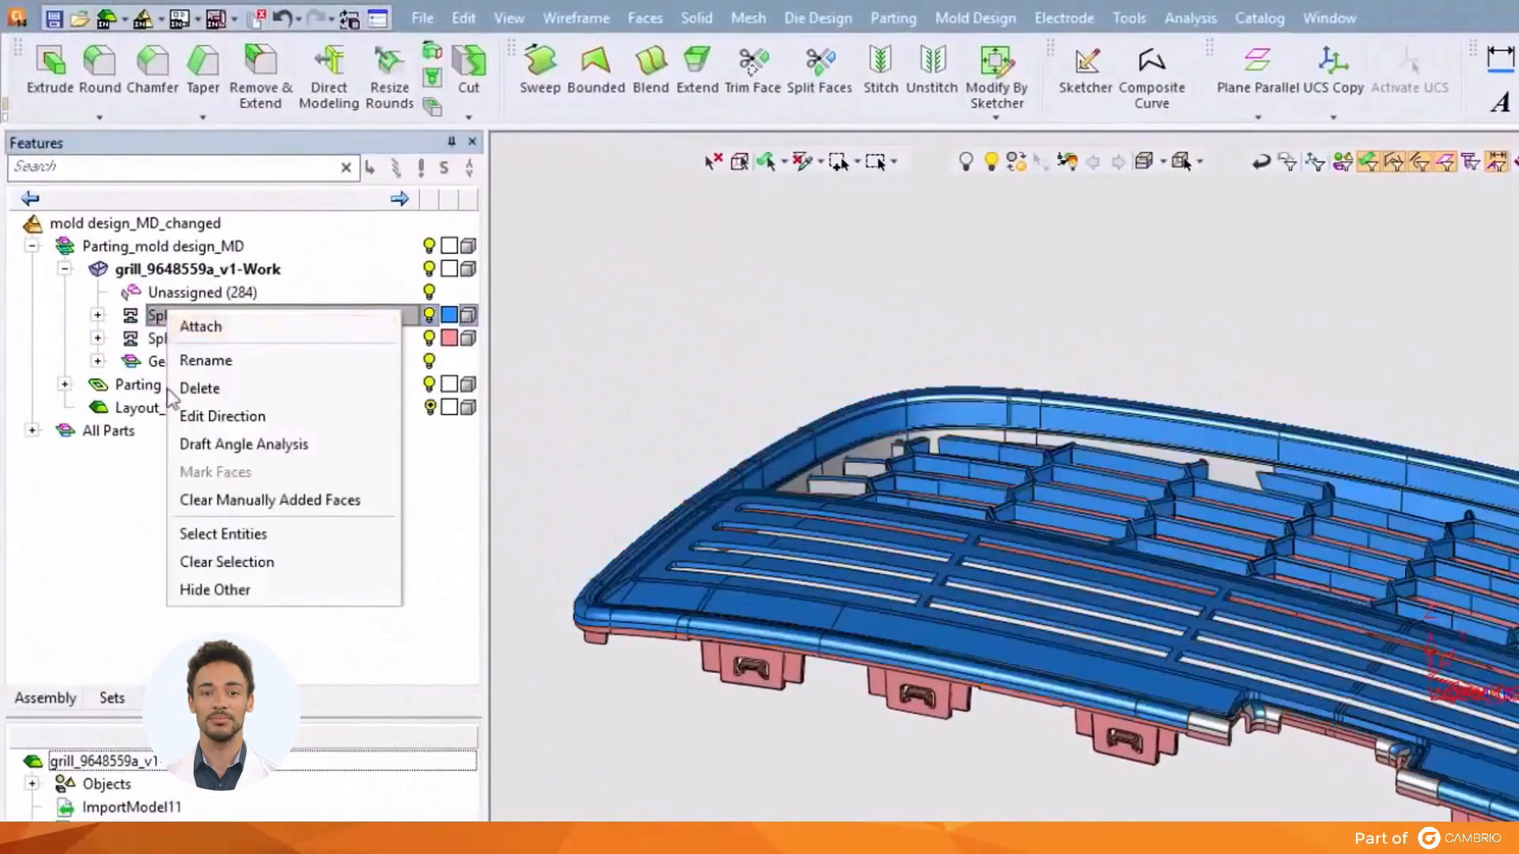
left_click(204, 419)
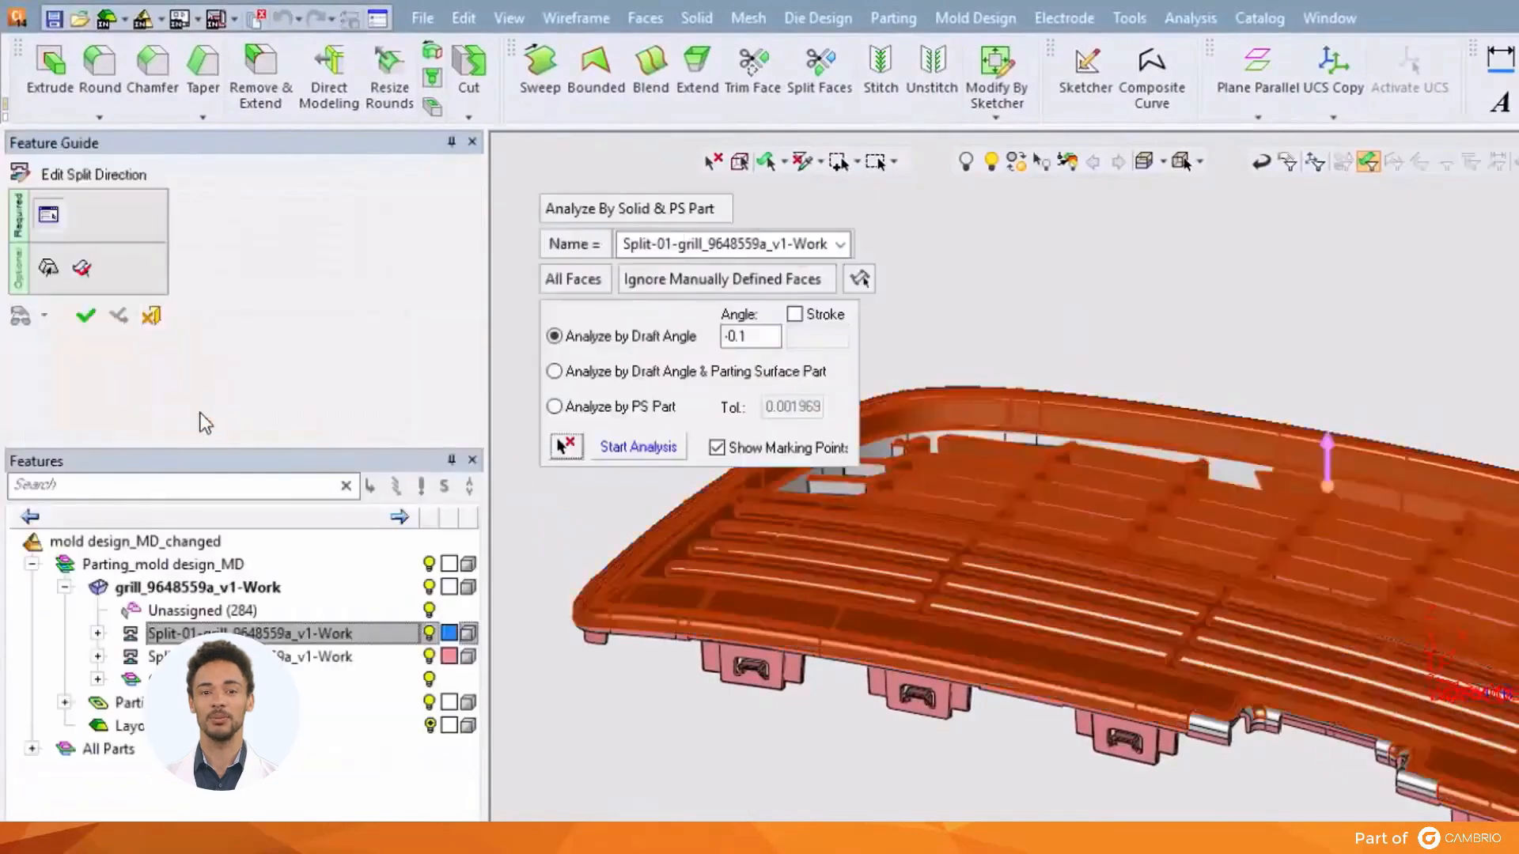
left_click(563, 446)
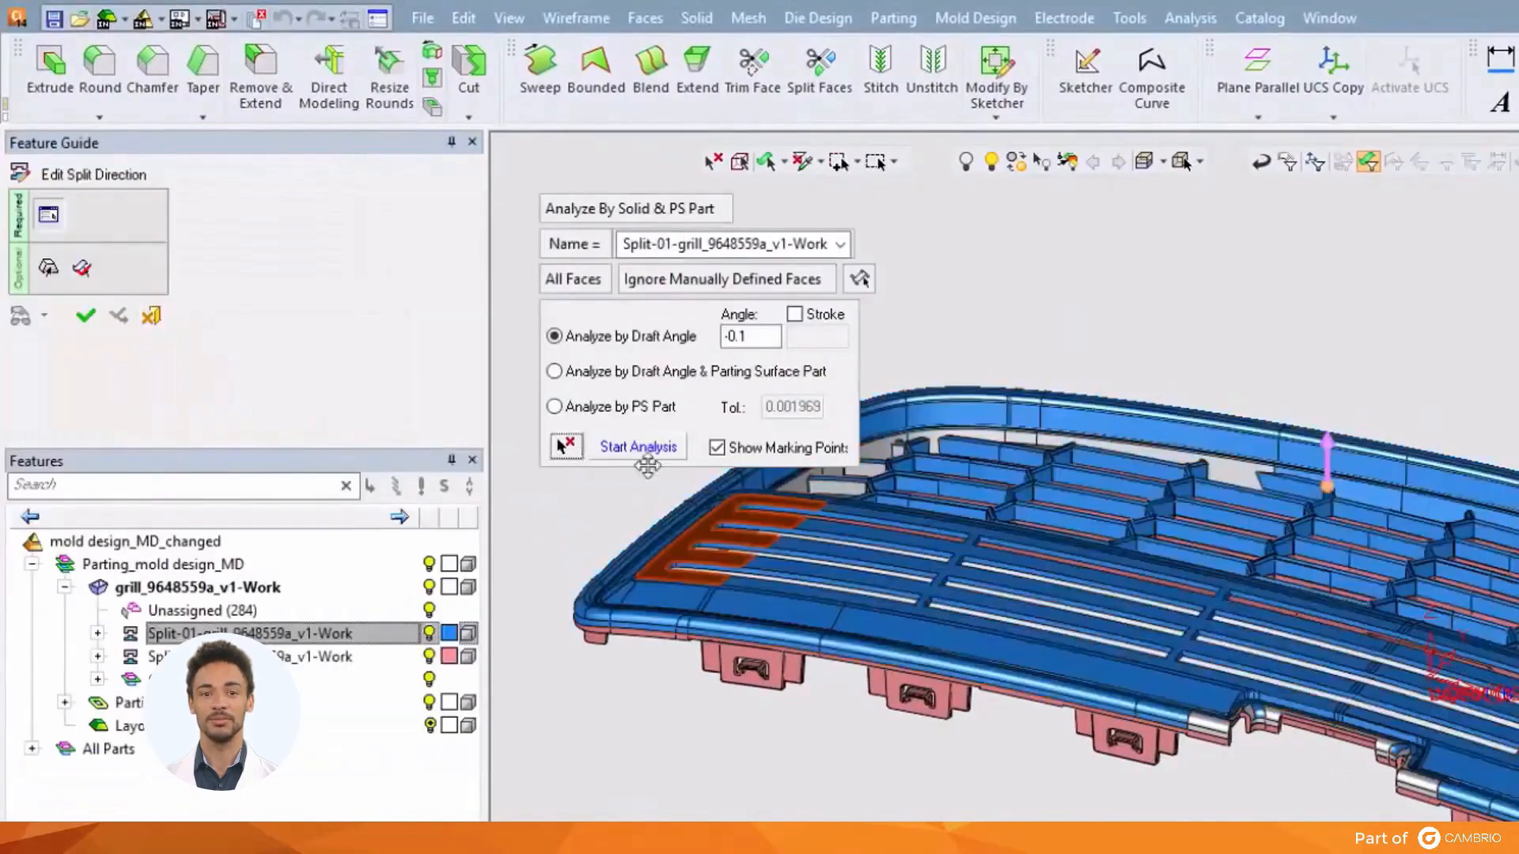
left_click(1140, 467)
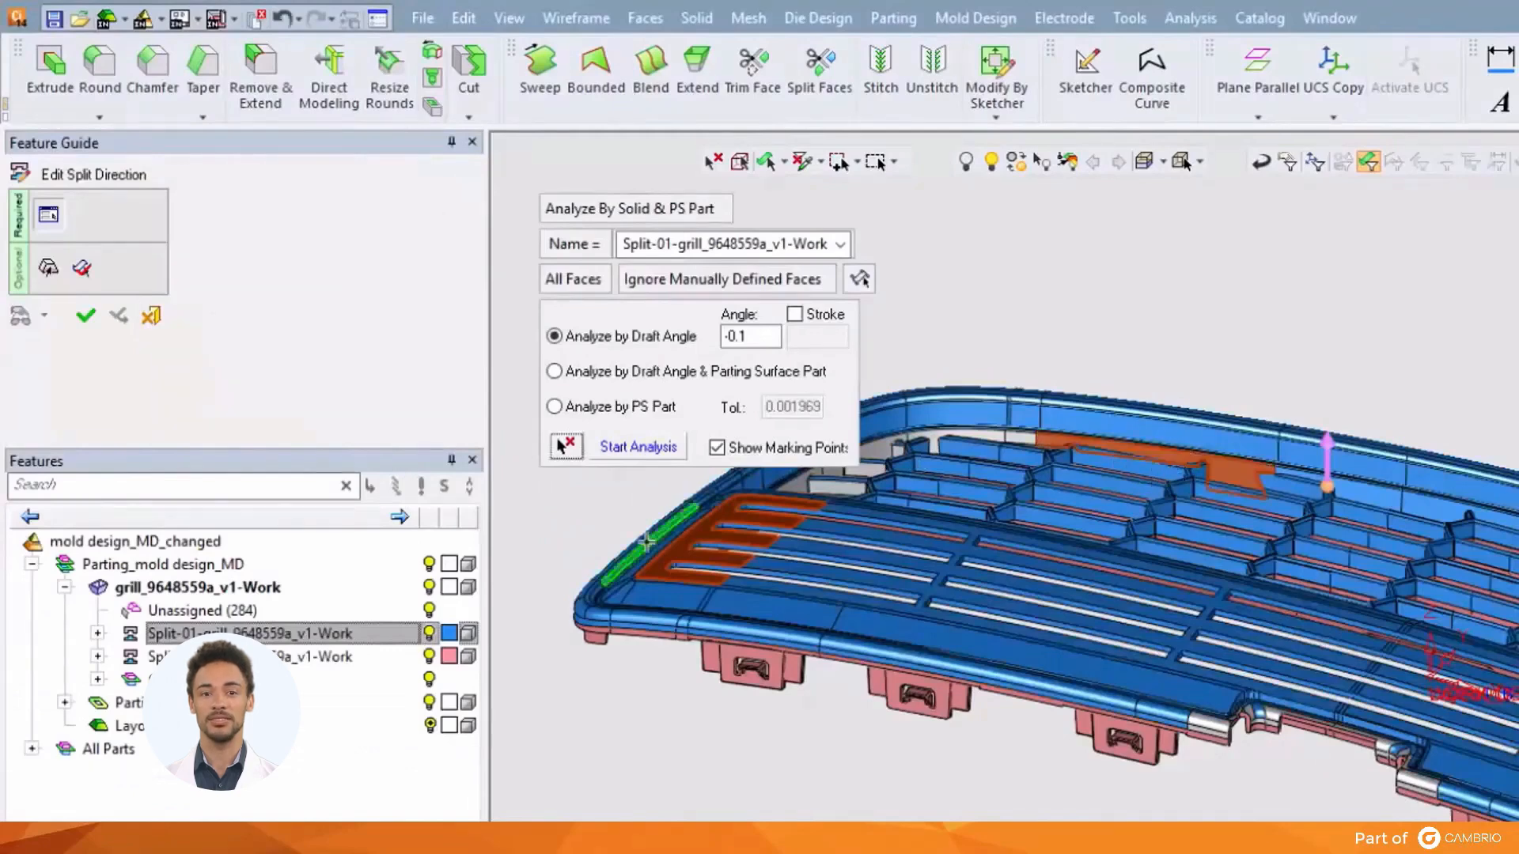
left_click(633, 456)
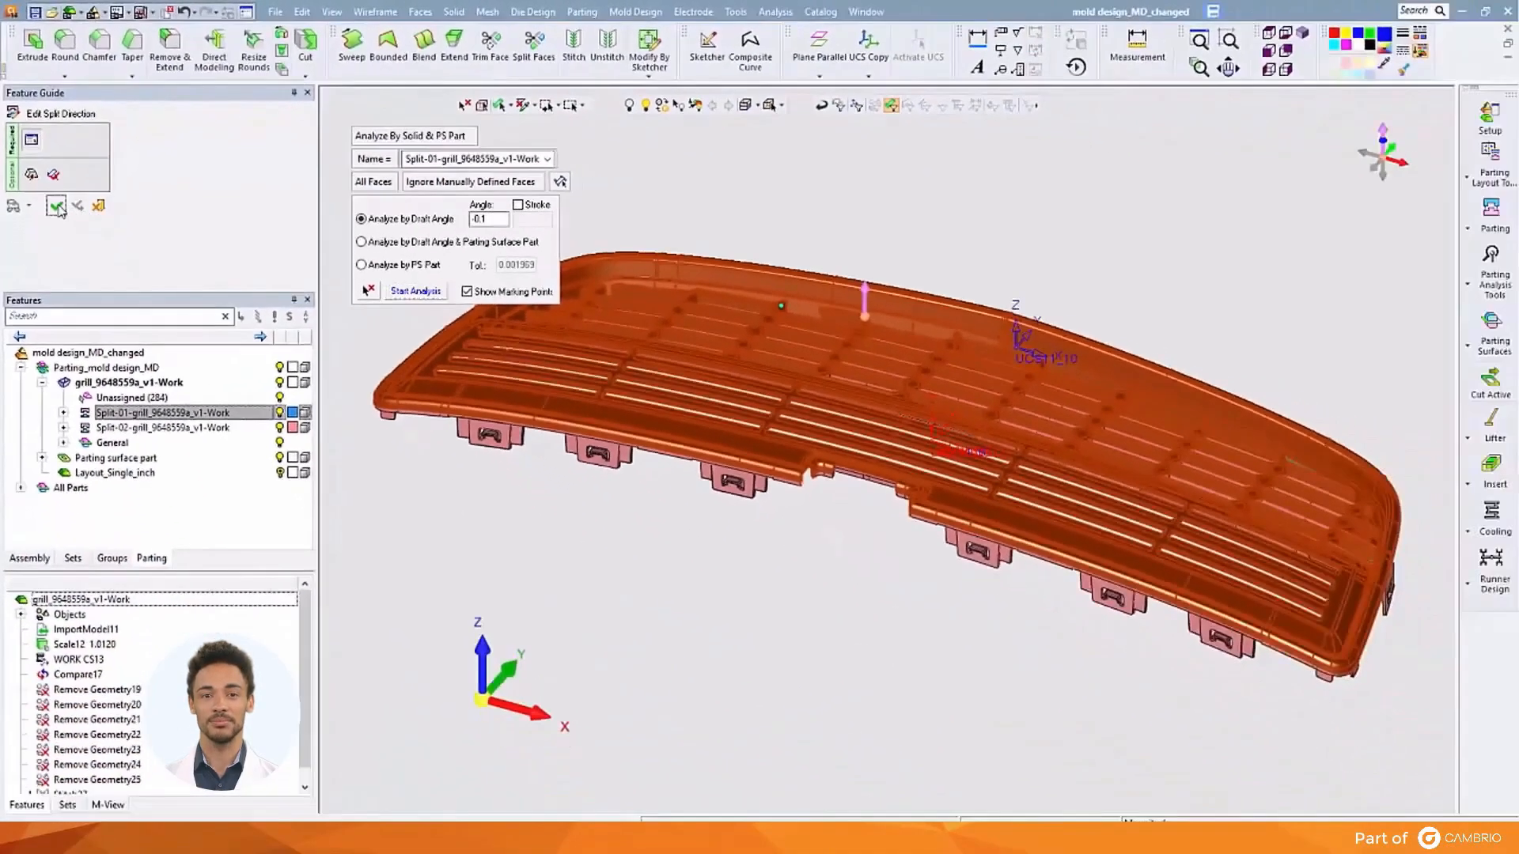
left_click(56, 206)
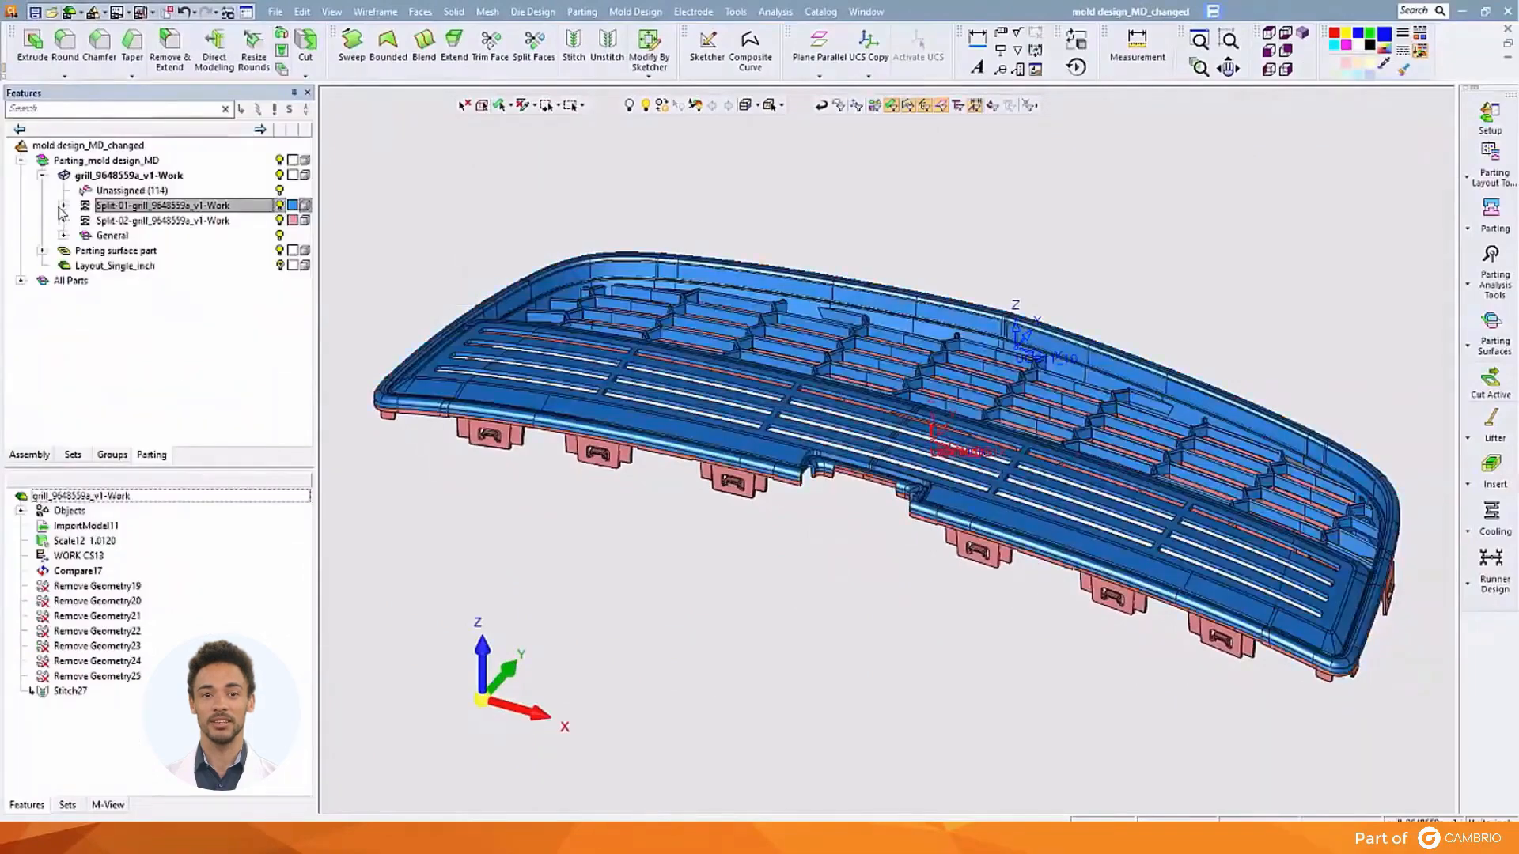
Re-analyse and accept the Split-02 core direction at a -0.1 draft angle
left_click(104, 222)
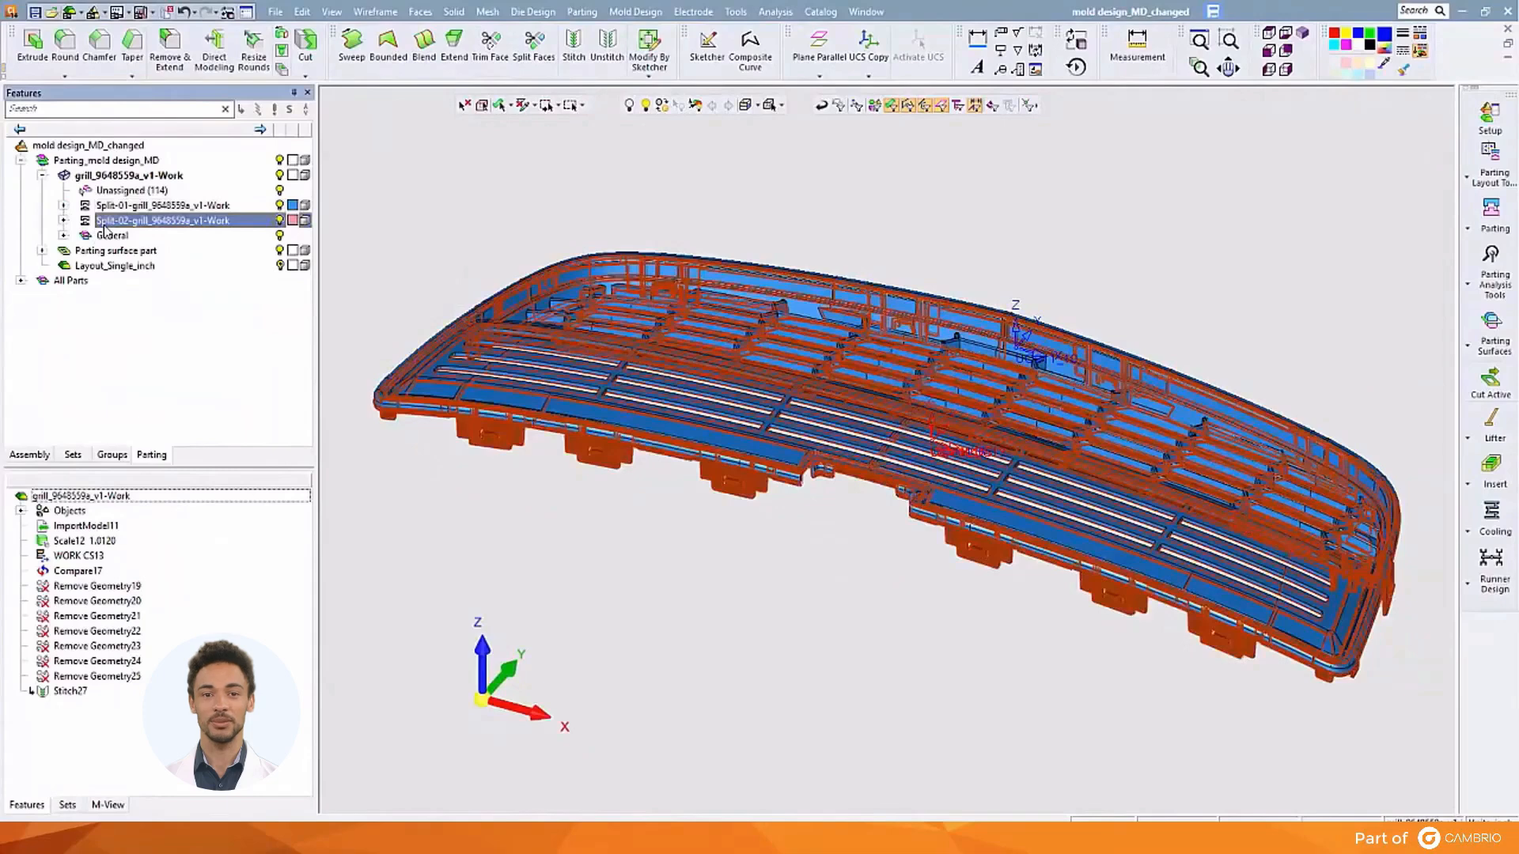
right_click(104, 229)
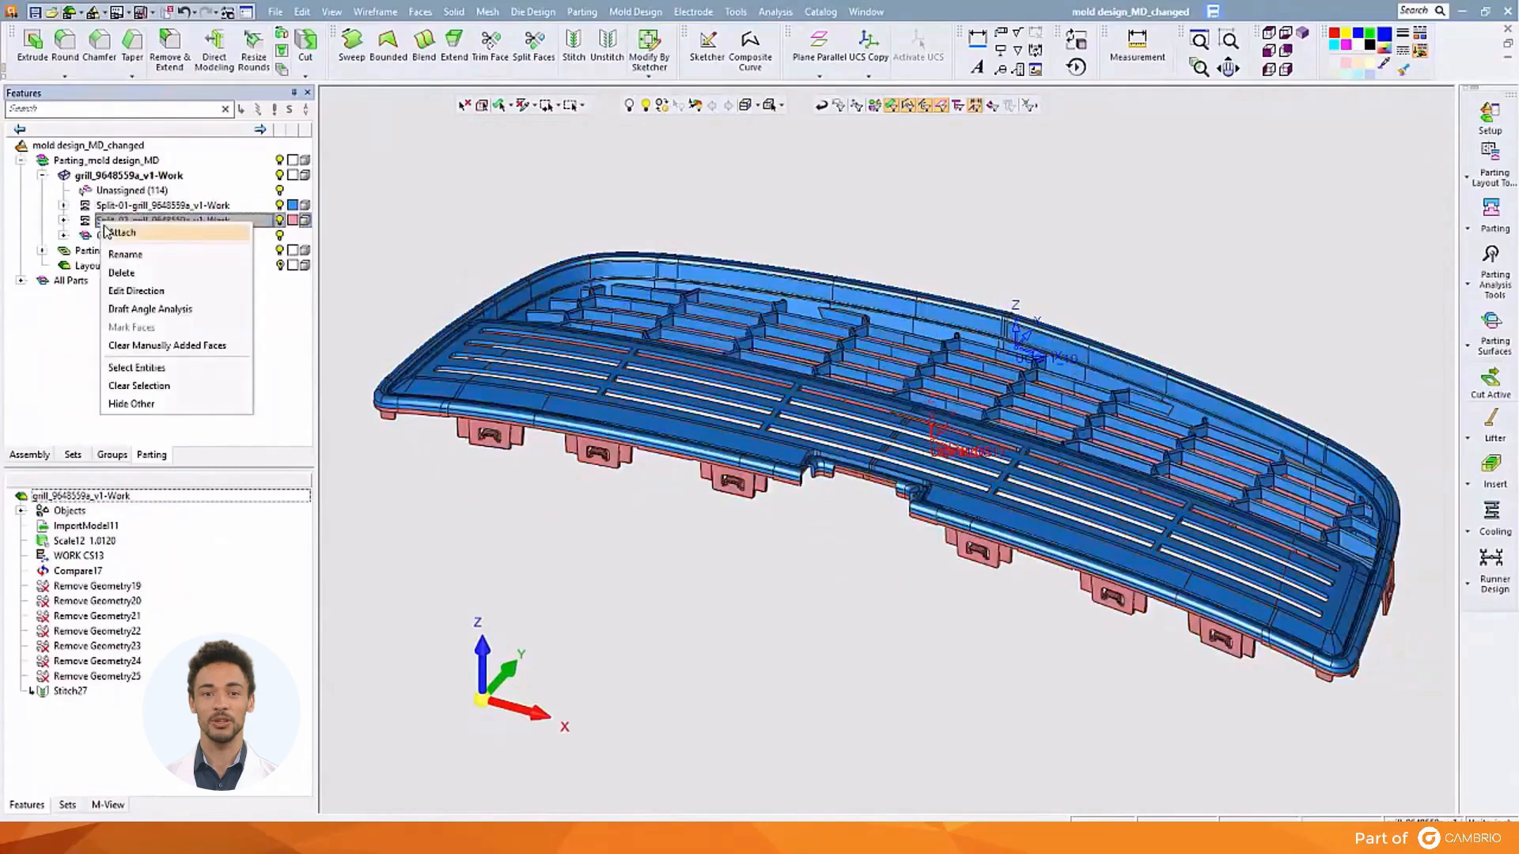
left_click(123, 291)
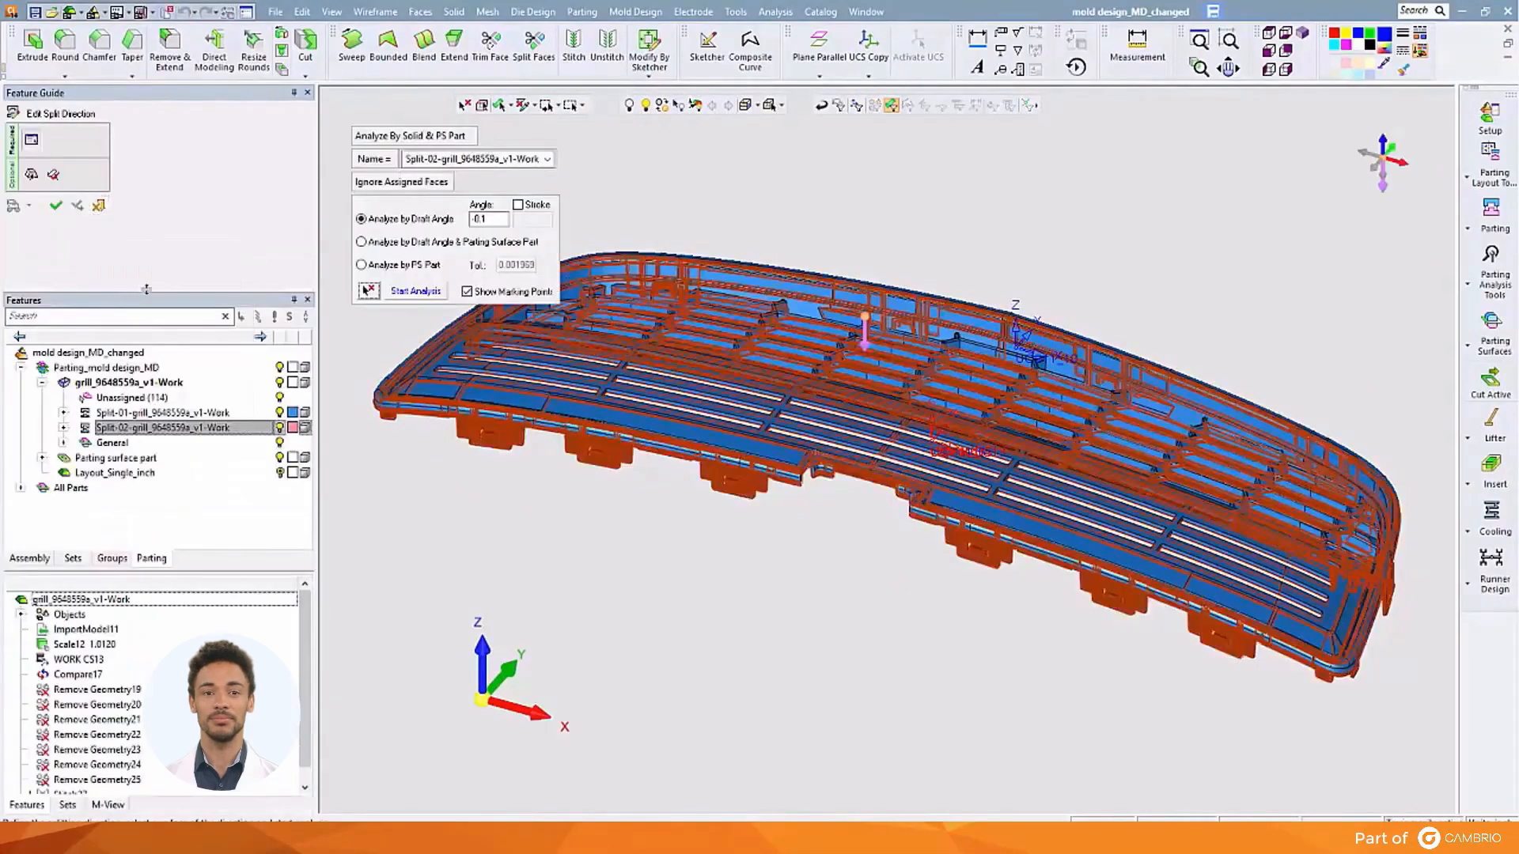
left_click(369, 292)
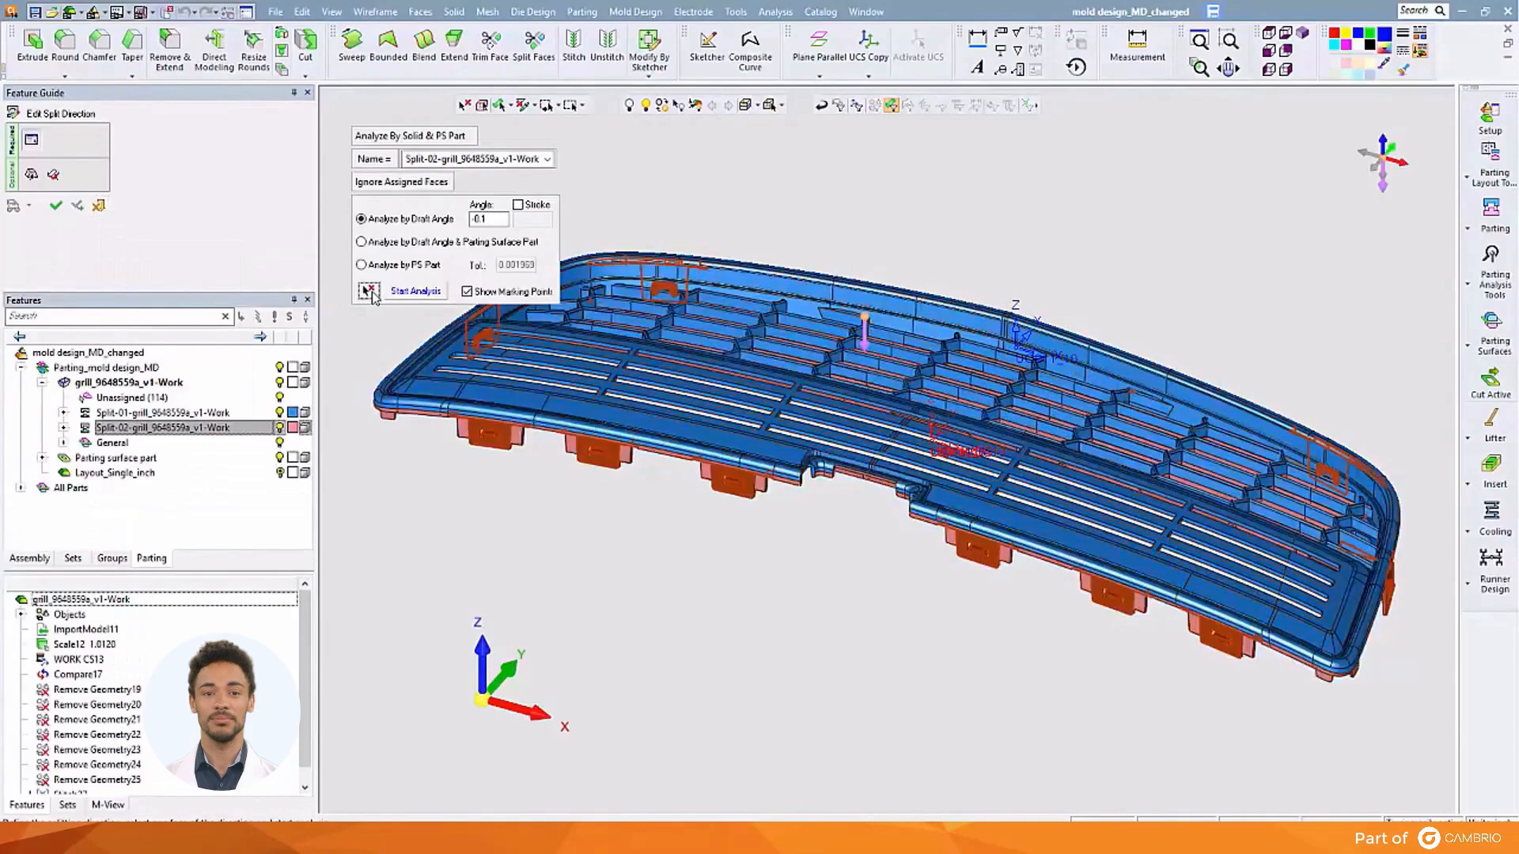
left_click(398, 291)
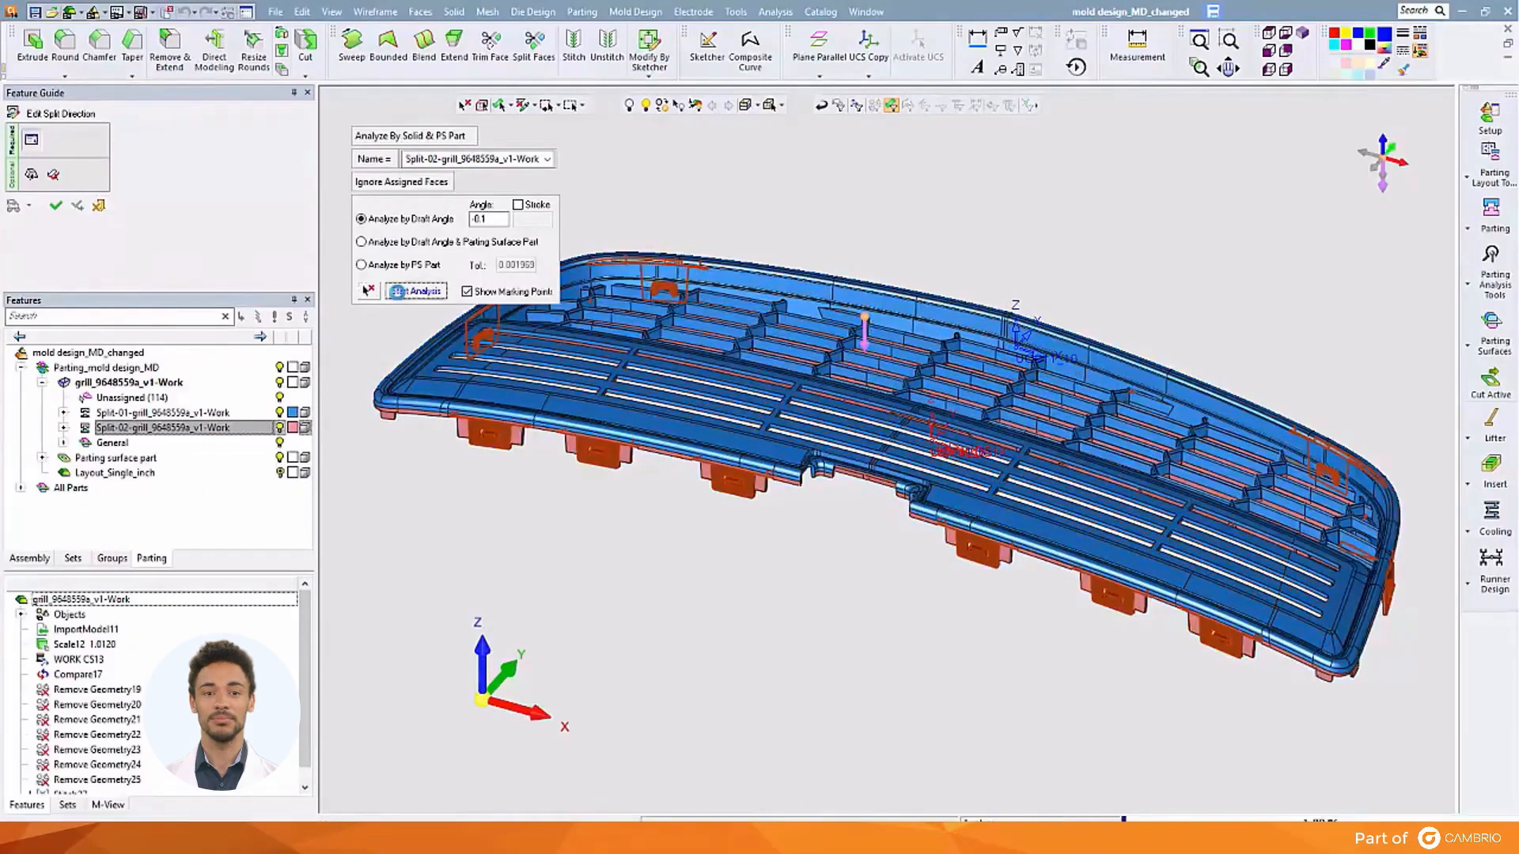
left_click(63, 207)
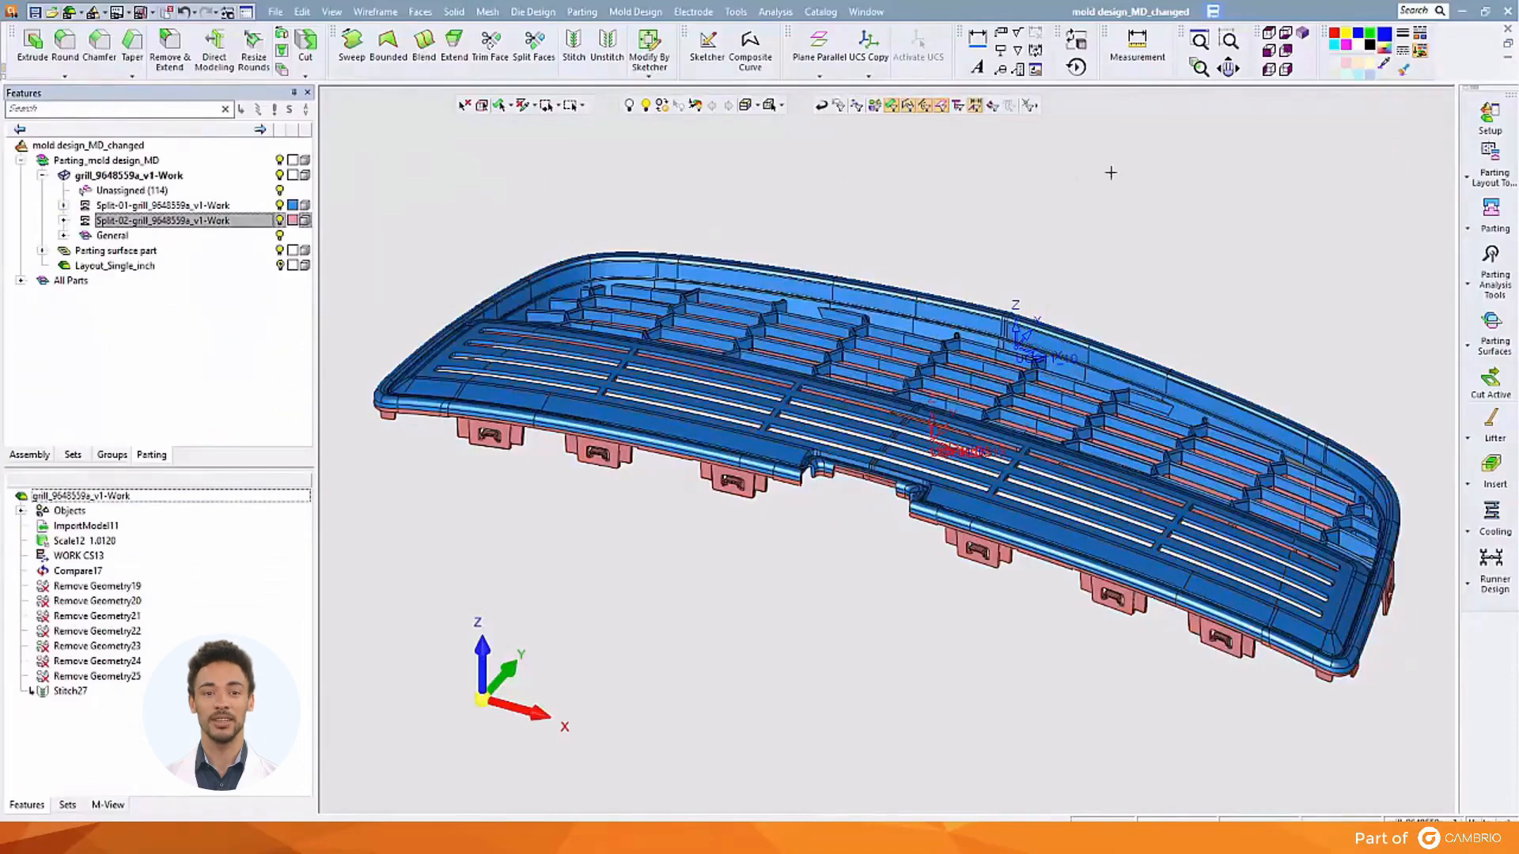
In QuickSplit, explode the halves and assign the two thin dark slivers to the blue cavity
left_click(1501, 224)
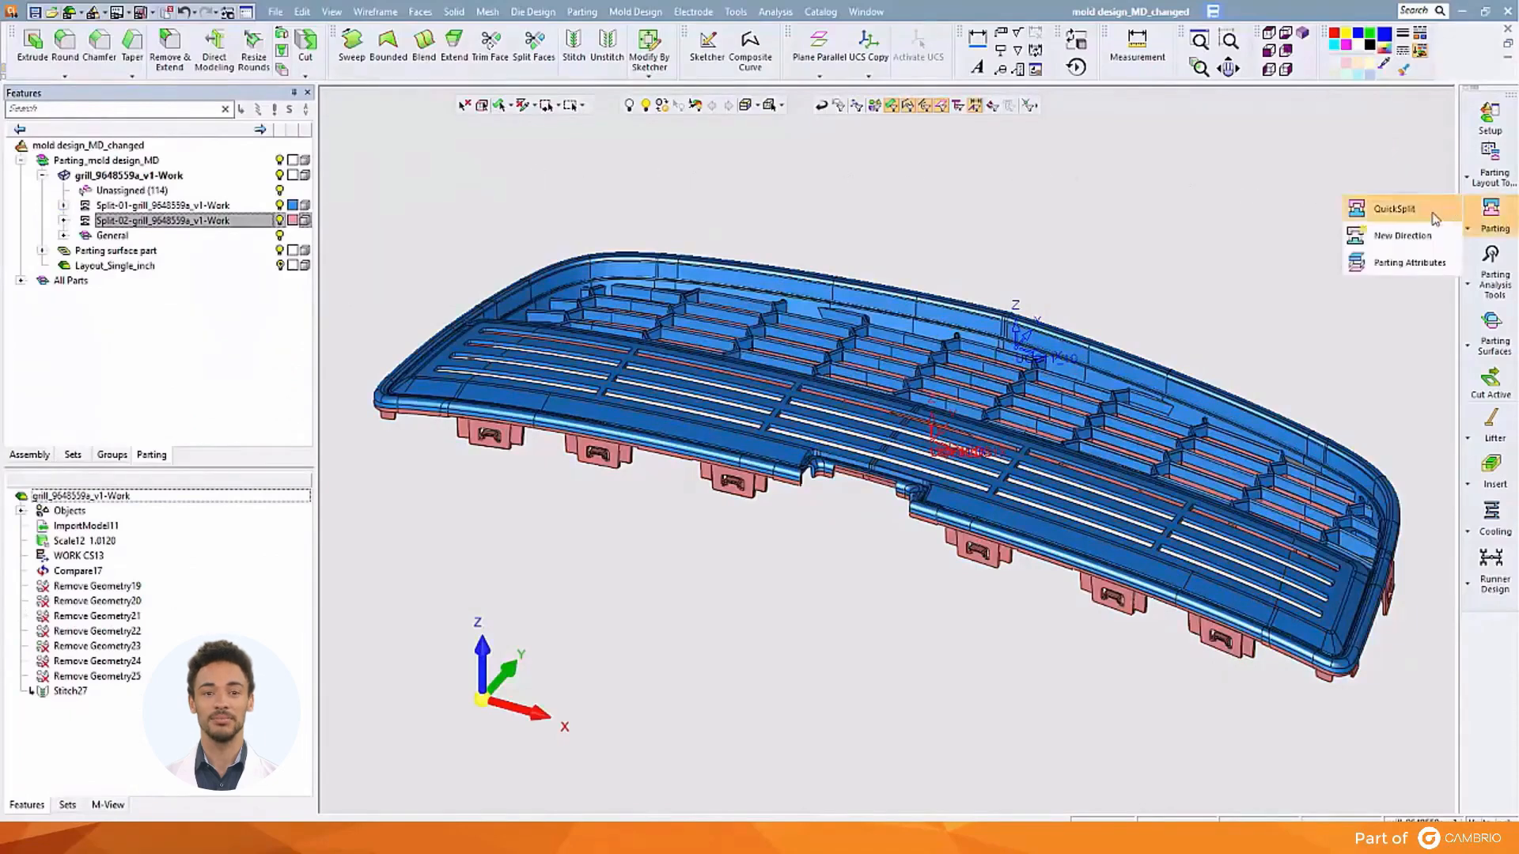
left_click(1380, 209)
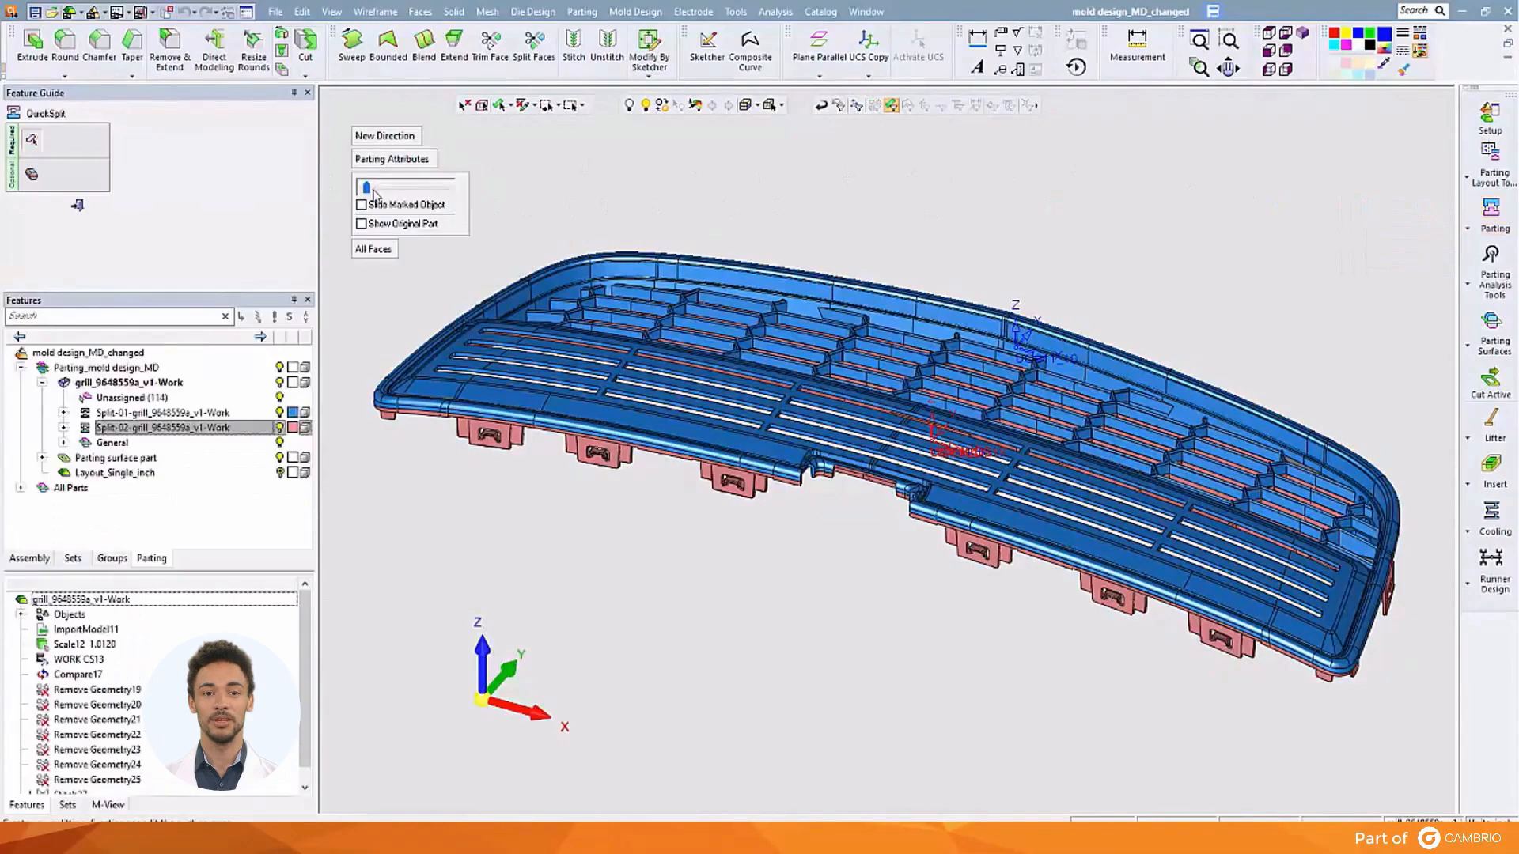
left_click_drag(369, 190, 410, 186)
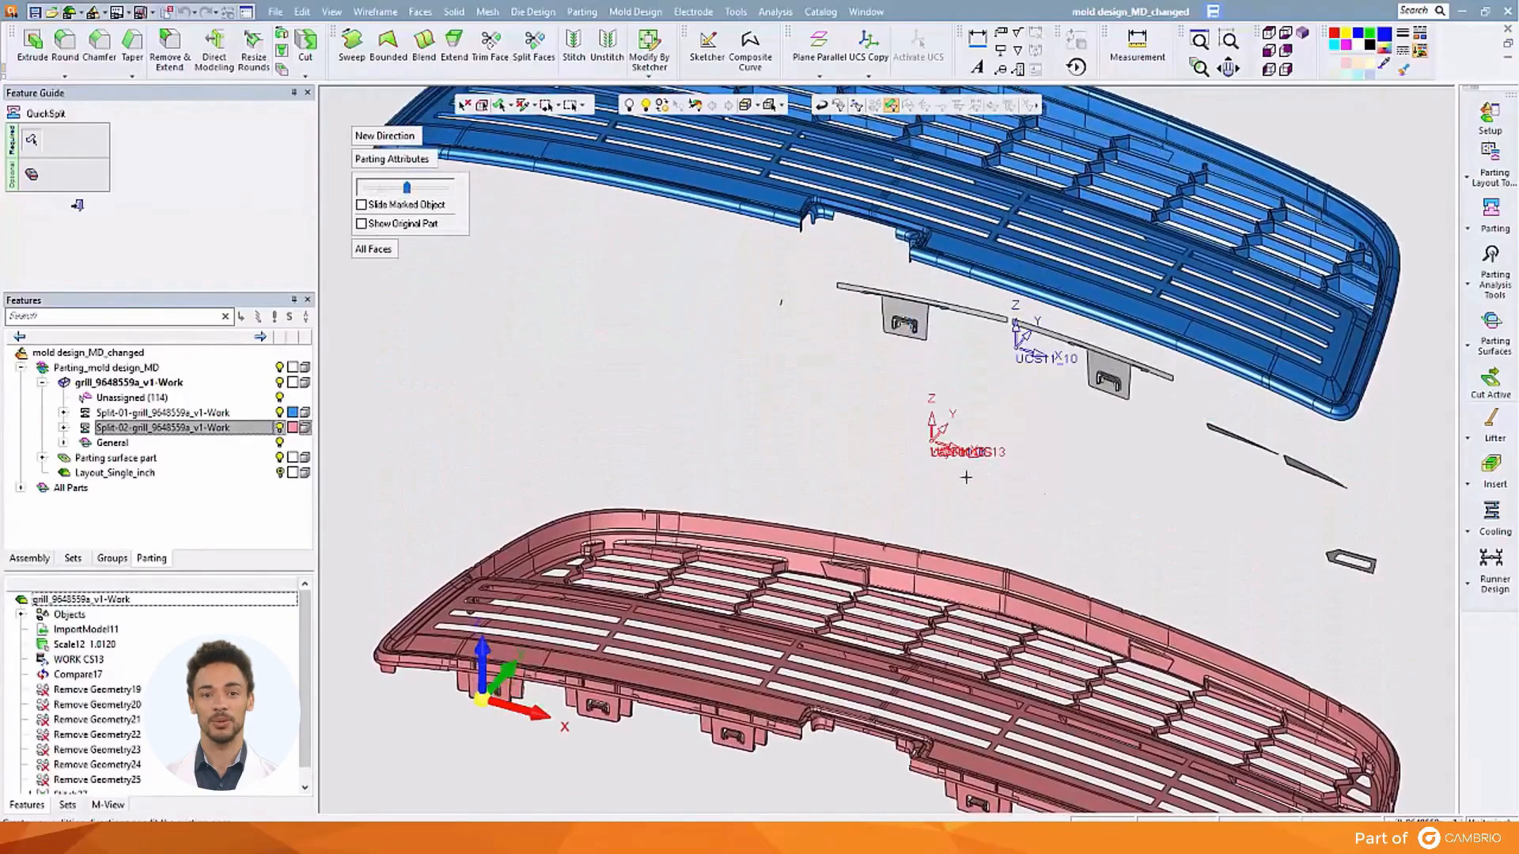
left_click_drag(1212, 428, 1300, 479)
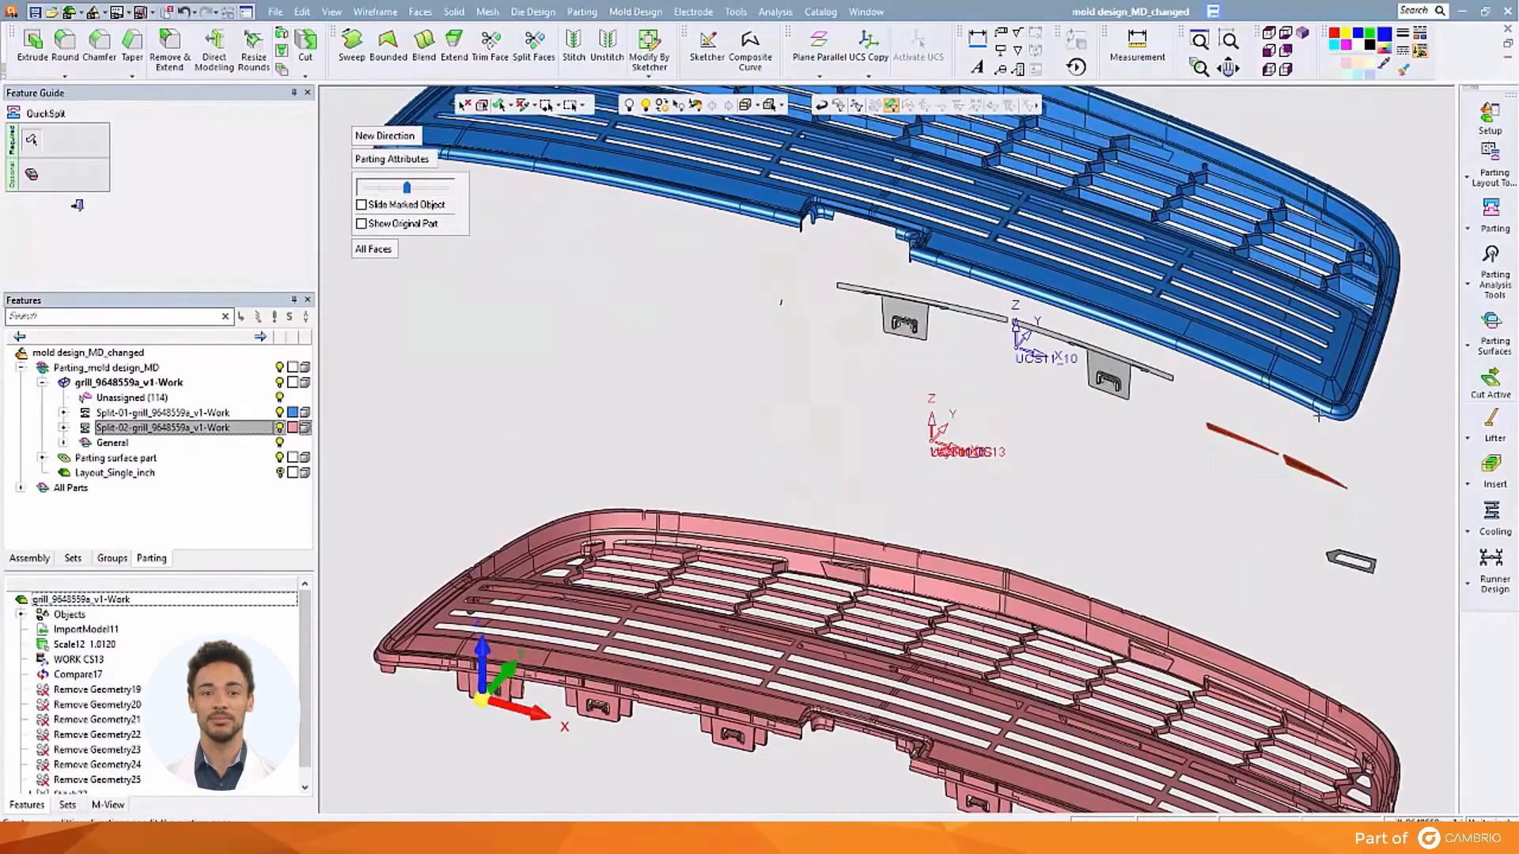
left_click(1328, 391)
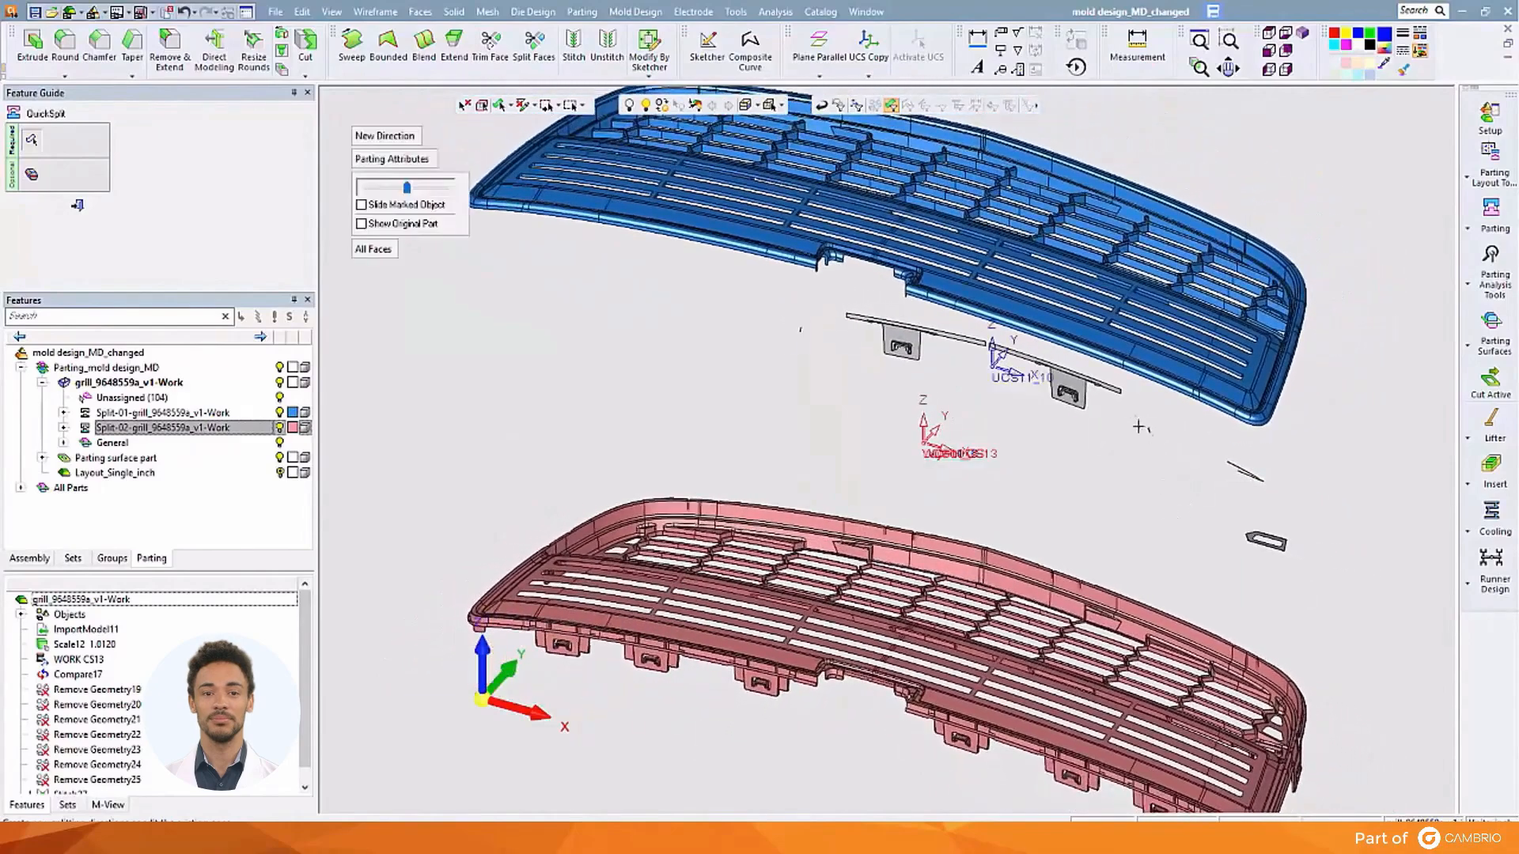
left_click(1196, 372)
Assign the remaining thin and small sliver pieces to the pink core, then collapse the exploded halves
middle_click_drag(1170, 393, 1168, 347)
left_click_drag(883, 495, 1171, 548)
left_click_drag(1275, 572, 1394, 643)
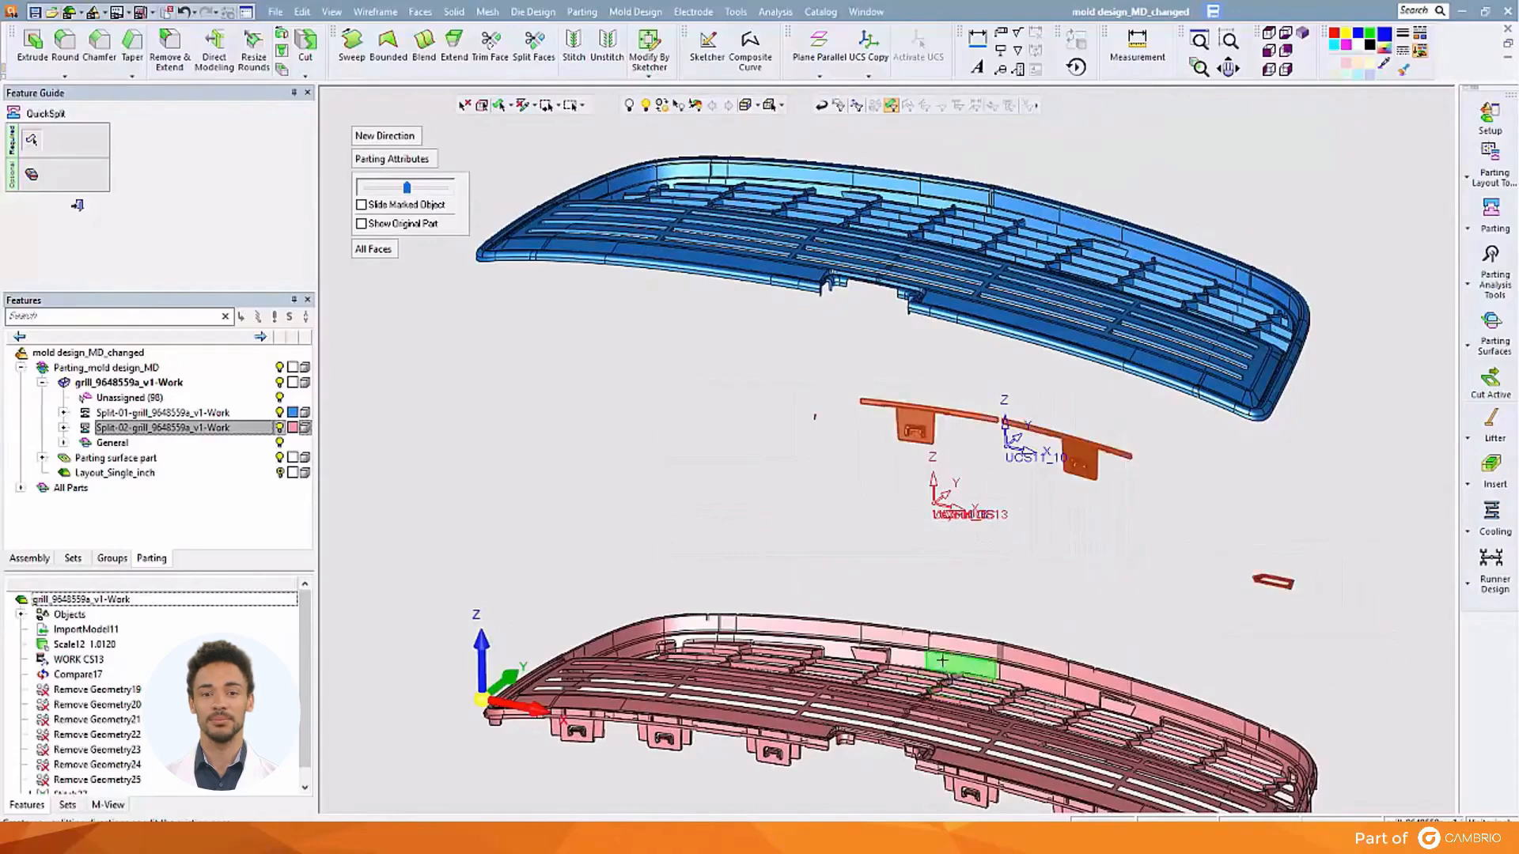
left_click(899, 625)
left_click_drag(410, 191, 366, 189)
mouse_move(865, 320)
middle_mouse_down()
mouse_move(864, 393)
mouse_move(875, 138)
mouse_move(862, 261)
mouse_move(876, 319)
middle_mouse_up()
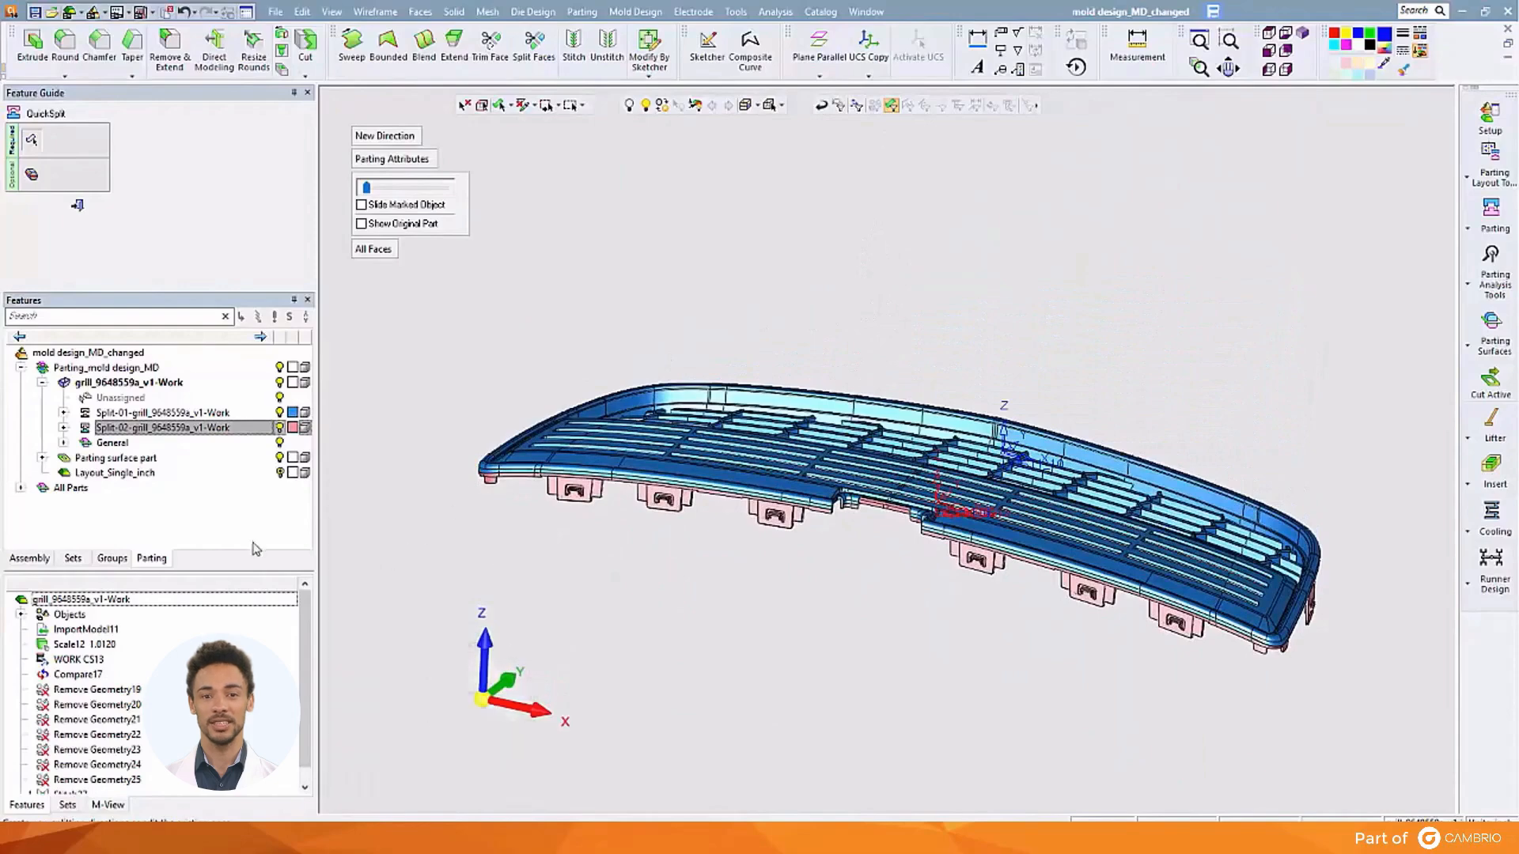
Restore the grille's saved view from M-View and close the QuickSplit guide
left_click(109, 805)
double_click(237, 600)
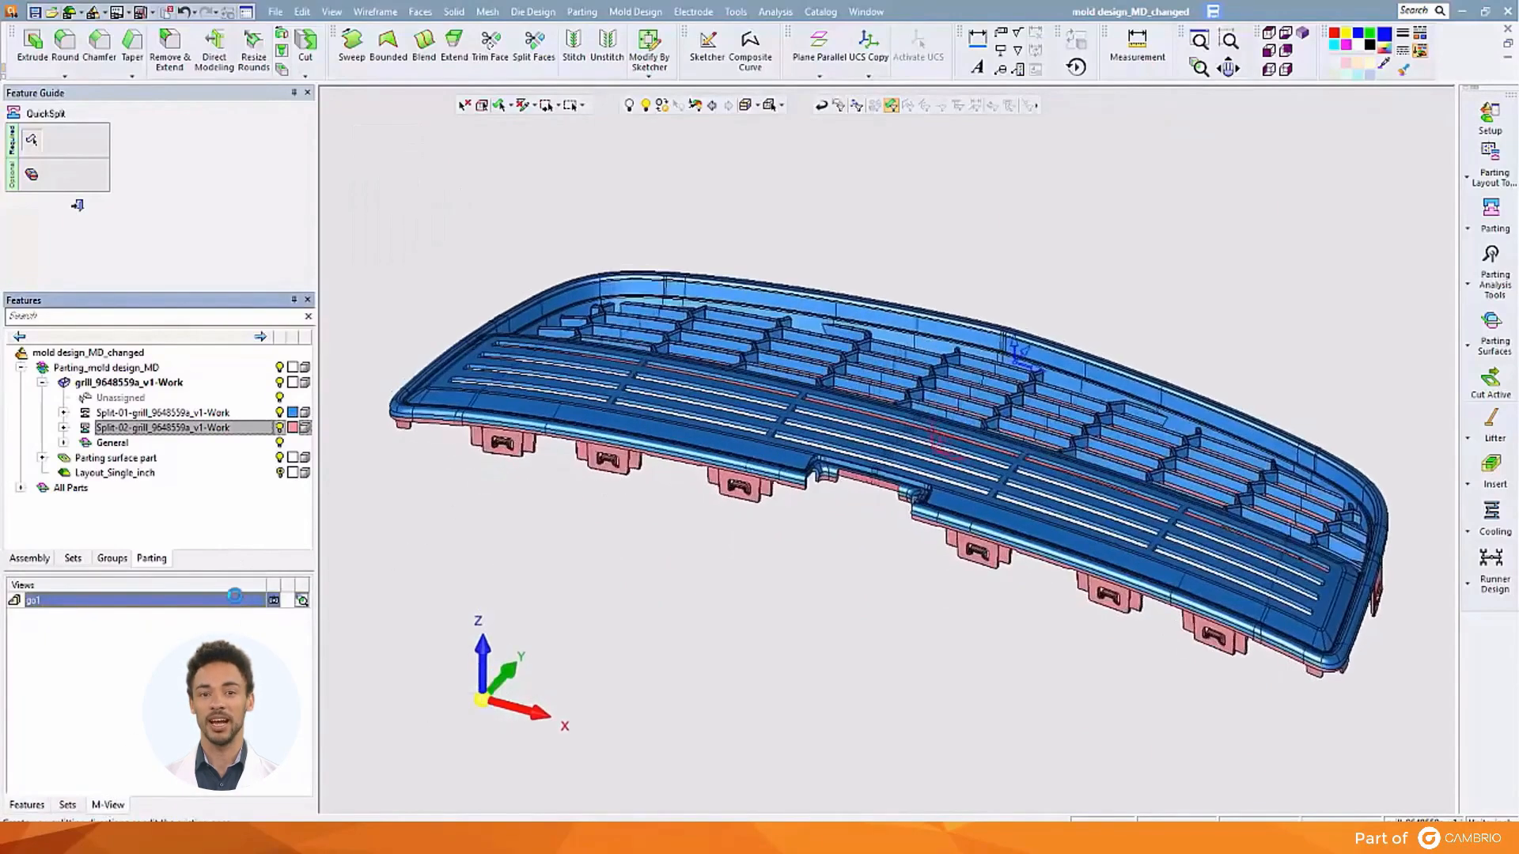
left_click(76, 206)
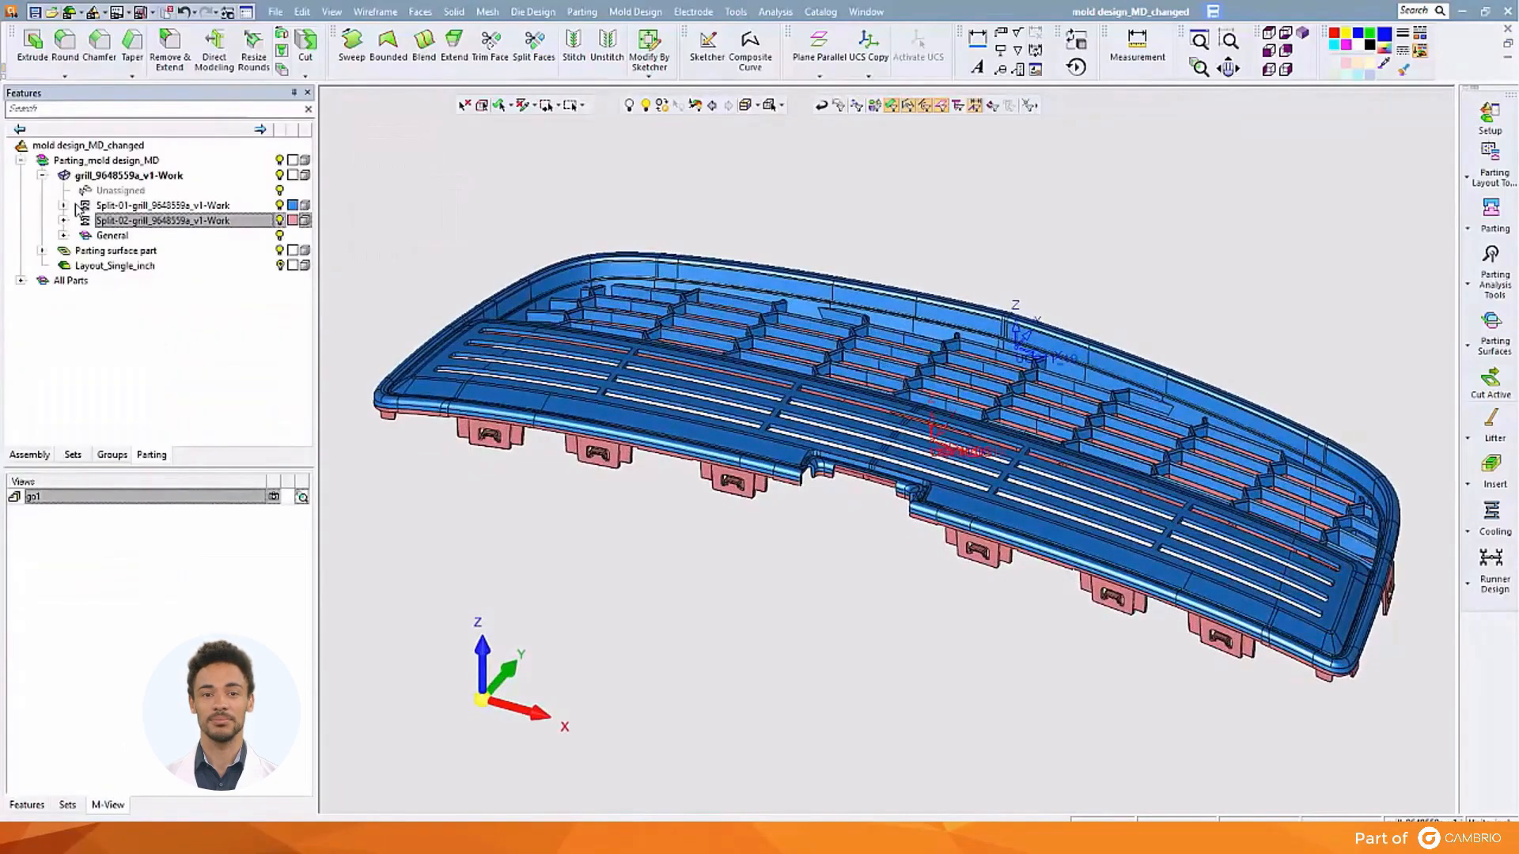